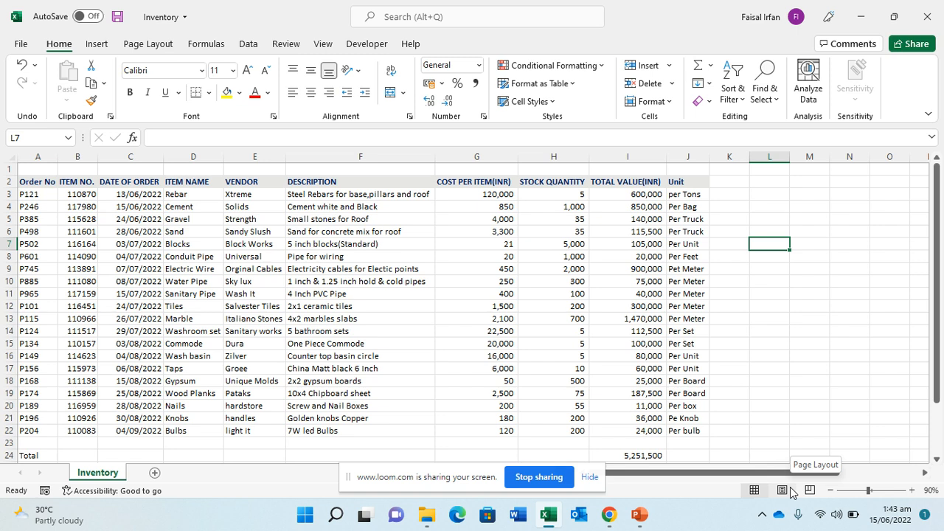
Step: Start an INDEX formula in cell M7 with the inventory table A2:J22 as its array
{"action": "key", "text": "Right"}
{"action": "type", "text": "="}
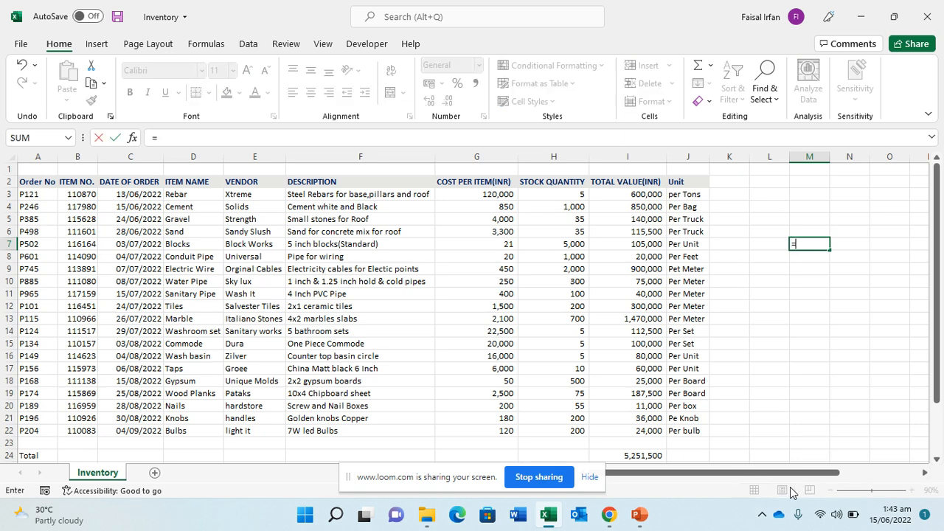
{"action": "type", "text": "in"}
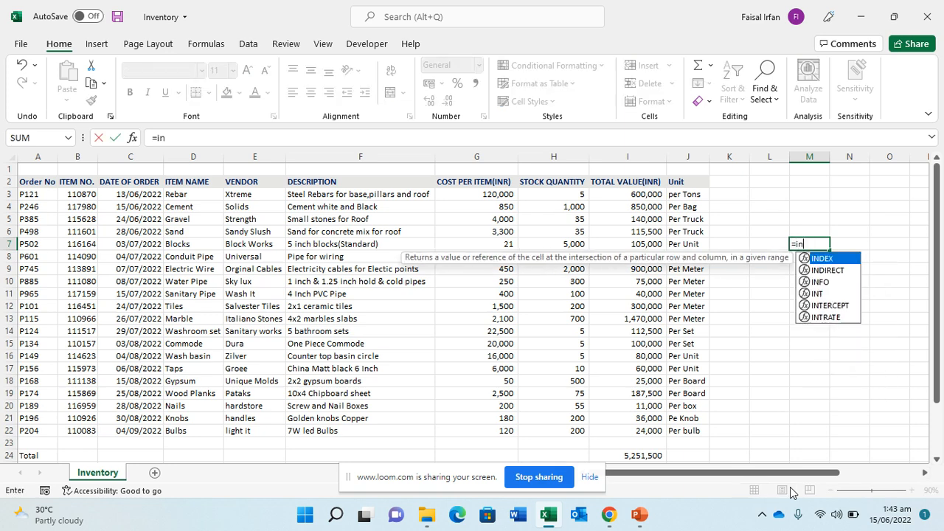
{"action": "key", "text": "Tab"}
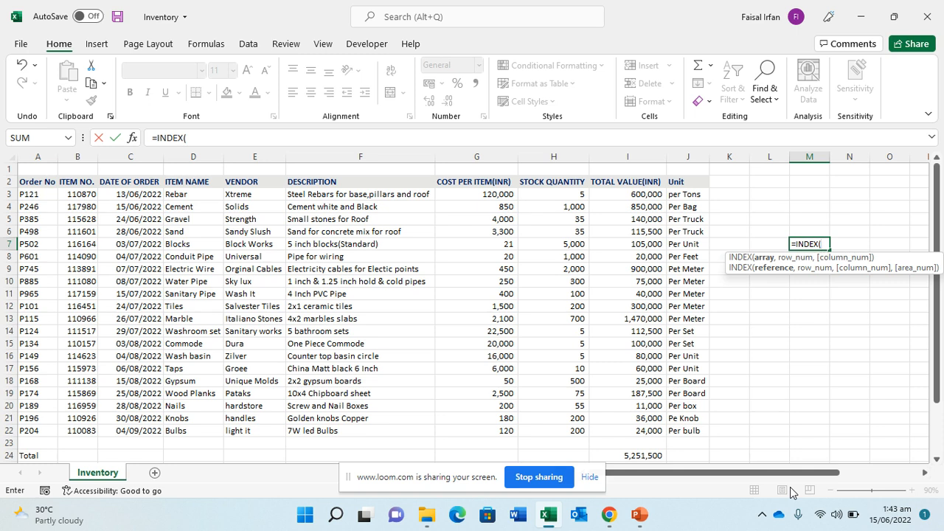
{"action": "key", "text": "Left"}
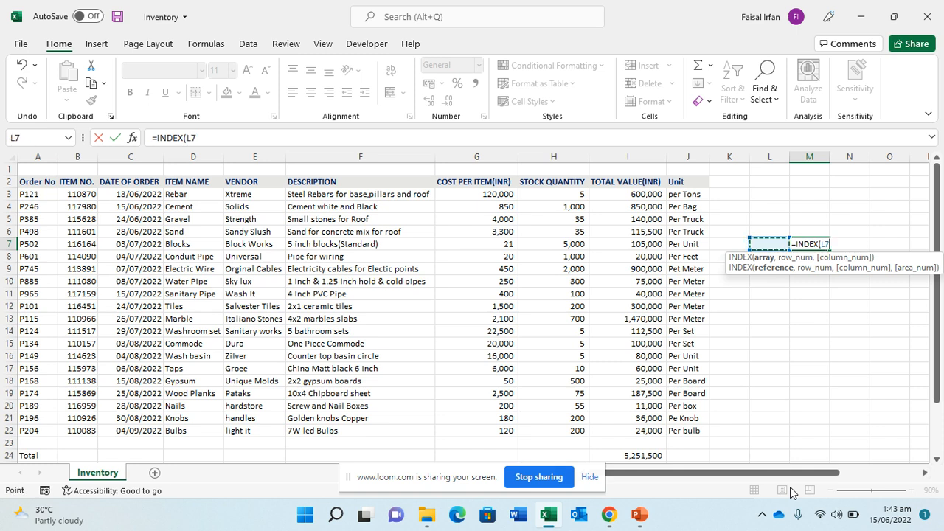
{"action": "key", "text": "Left"}
{"action": "key", "text": "Left"}
{"action": "key", "text": "Left"}
{"action": "key", "text": "Left"}
{"action": "key", "text": "Up"}
{"action": "key", "text": "Up"}
{"action": "key", "text": "Up"}
{"action": "key", "text": "Up"}
{"action": "key", "text": "Left"}
{"action": "key", "text": "Left"}
{"action": "key", "text": "Left"}
{"action": "key", "text": "Left"}
{"action": "key", "text": "Left"}
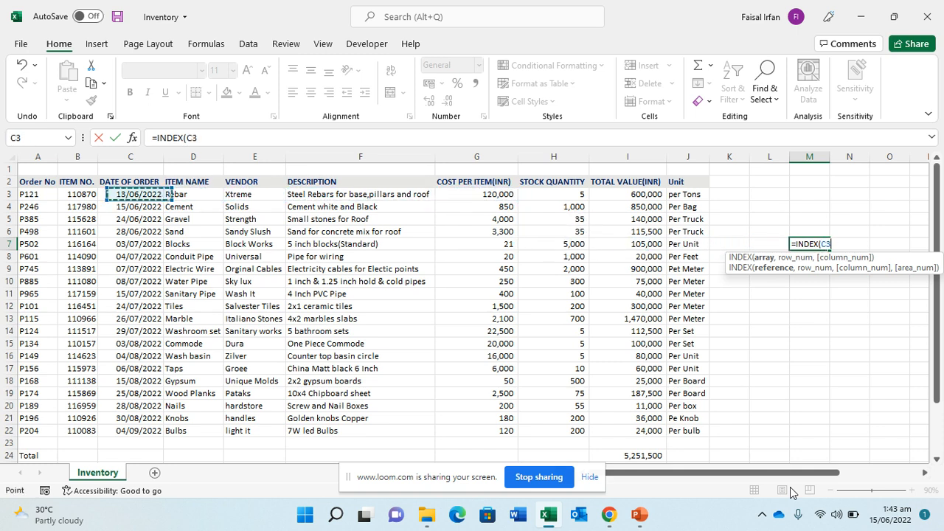
{"action": "key", "text": "Left"}
{"action": "key", "text": "Up"}
{"action": "key", "text": "Left"}
{"action": "key", "text": "shift+Right"}
{"action": "key", "text": "shift+Right"}
{"action": "key", "text": "shift+Right"}
{"action": "key", "text": "shift+Right"}
{"action": "key", "text": "shift+Right"}
{"action": "key", "text": "shift+Right"}
{"action": "key", "text": "shift+Right"}
{"action": "key", "text": "shift+Right"}
{"action": "key", "text": "shift+Right"}
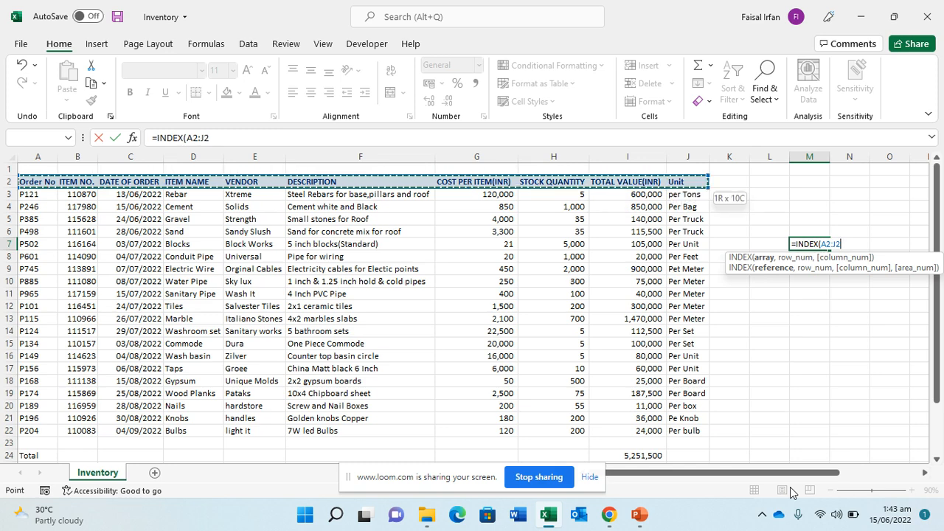
{"action": "key", "text": "shift+Down"}
{"action": "key", "text": "shift+Down"}
{"action": "key", "text": "shift+Down"}
{"action": "key", "text": "shift+Down"}
{"action": "key", "text": "shift+Down"}
{"action": "key", "text": "shift+Down"}
{"action": "key", "text": "shift+Down"}
{"action": "key", "text": "shift+Down"}
{"action": "key", "text": "shift+Down"}
{"action": "key", "text": "shift+Down"}
{"action": "key", "text": "shift+Down"}
{"action": "key", "text": "shift+Down"}
{"action": "key", "text": "shift+Down"}
{"action": "key", "text": "shift+Down"}
{"action": "key", "text": "shift+Down"}
{"action": "key", "text": "shift+Down"}
{"action": "key", "text": "shift+Down"}
{"action": "key", "text": "shift+Down"}
{"action": "key", "text": "shift+Down"}
{"action": "key", "text": "shift+Down"}
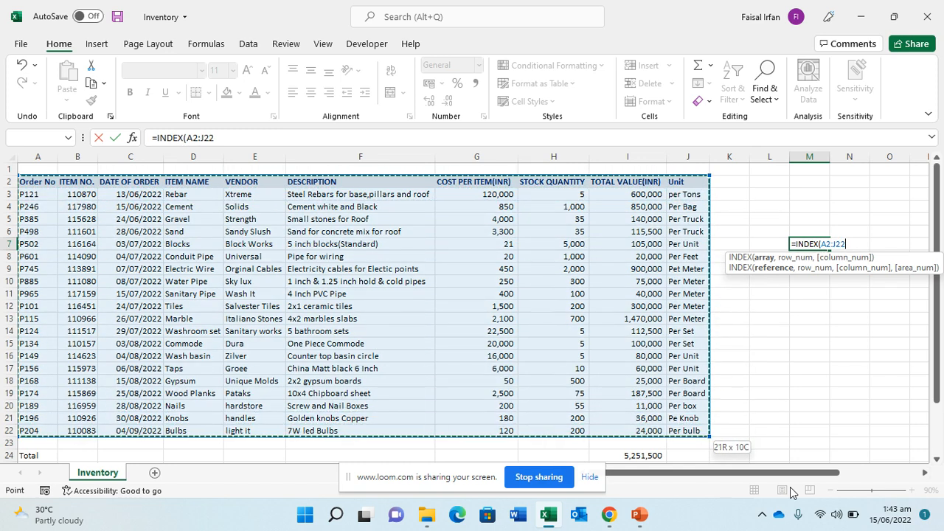
Step: Complete the INDEX formula in M7 with row number 9 and column number 4, and review its arguments
{"action": "type", "text": ","}
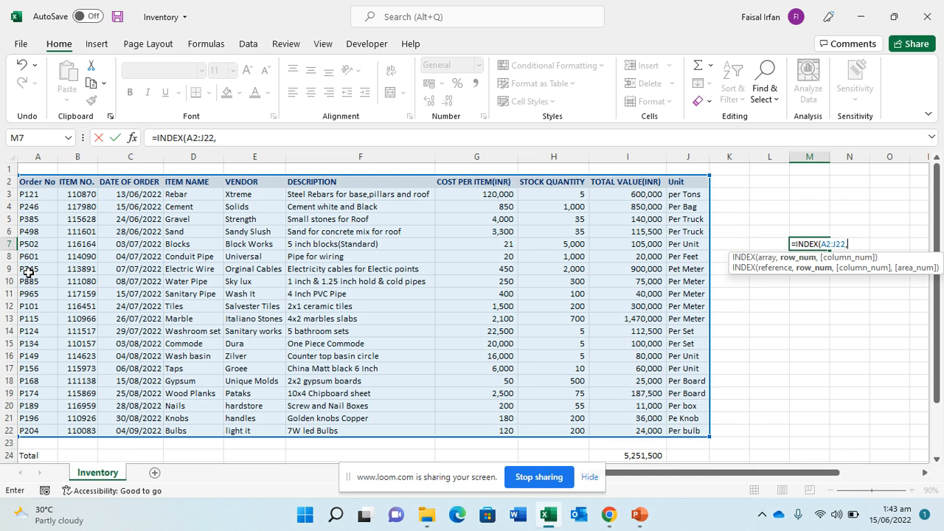
{"action": "type", "text": "9,"}
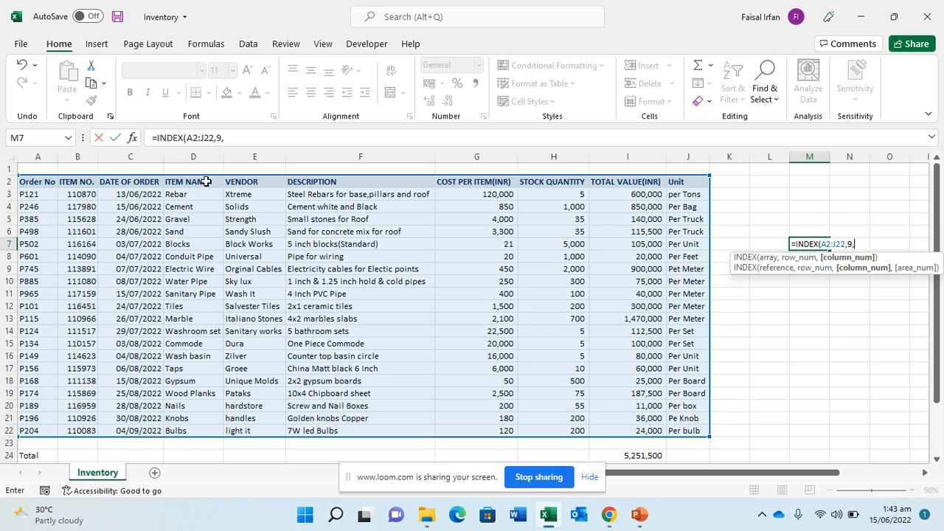
{"action": "type", "text": "4)"}
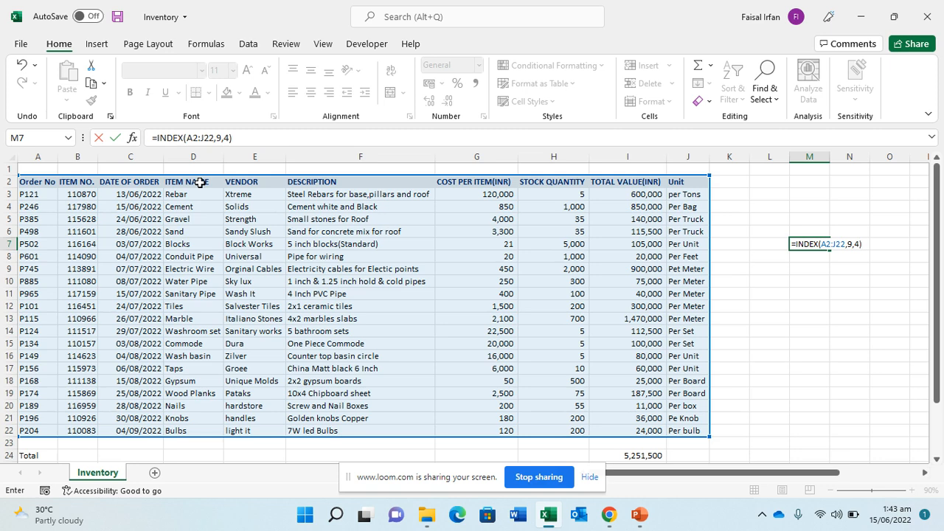
{"action": "key", "text": "Return"}
{"action": "key", "text": "Up"}
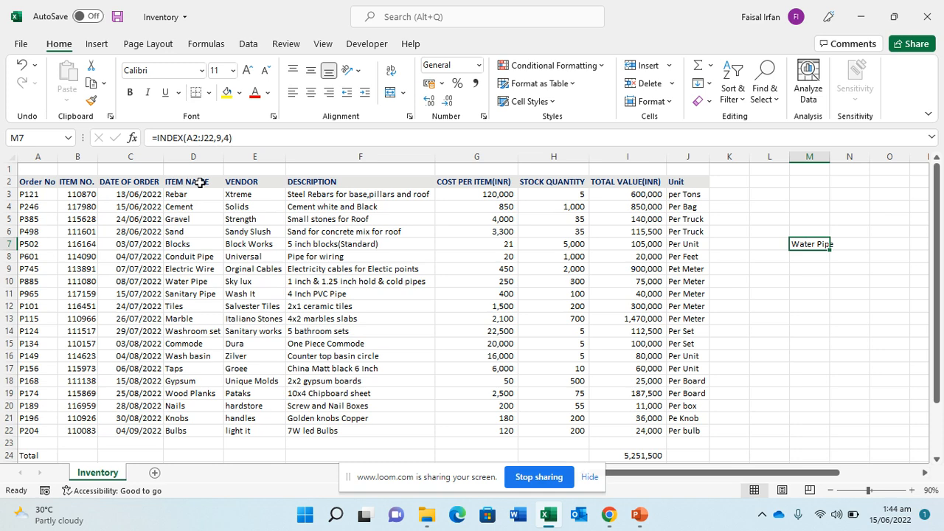
{"action": "key", "text": "F2"}
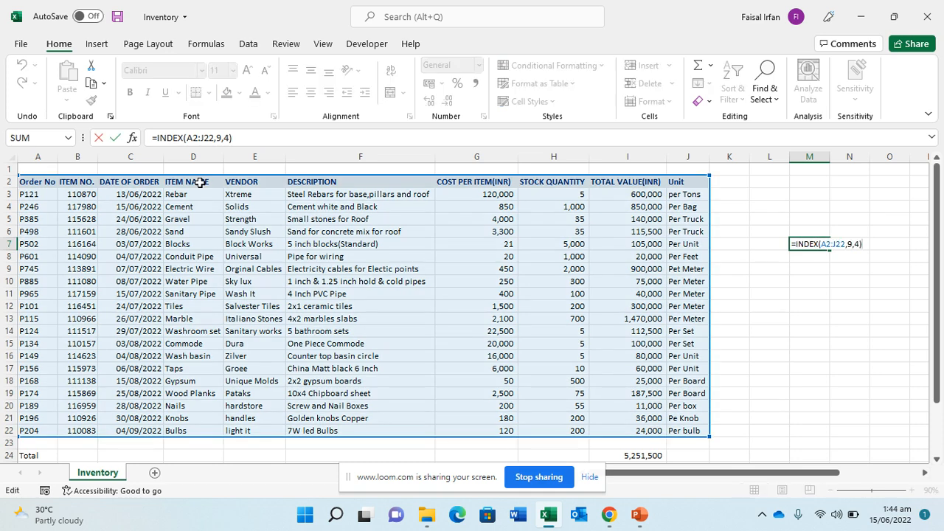
{"action": "key", "text": "Escape"}
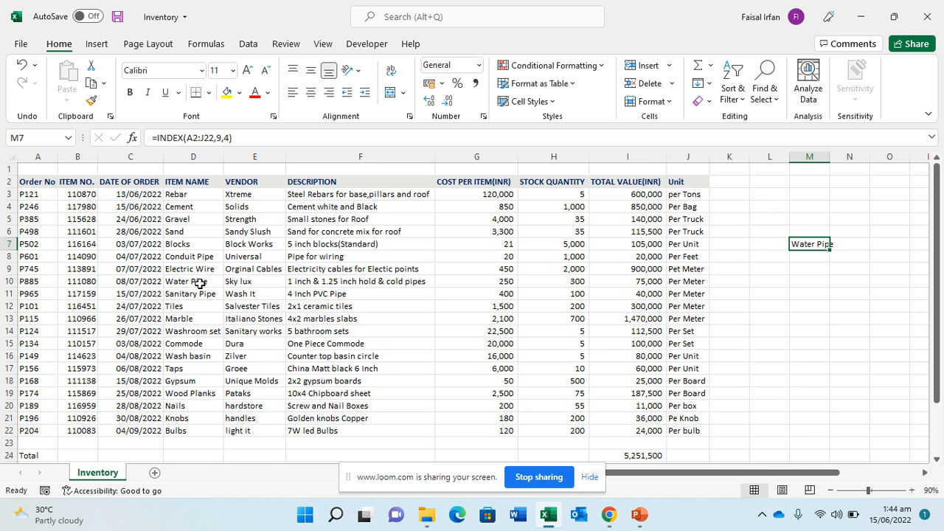
Step: Enter the label "Rows" in cell L6
{"action": "key", "text": "Left"}
{"action": "key", "text": "Up"}
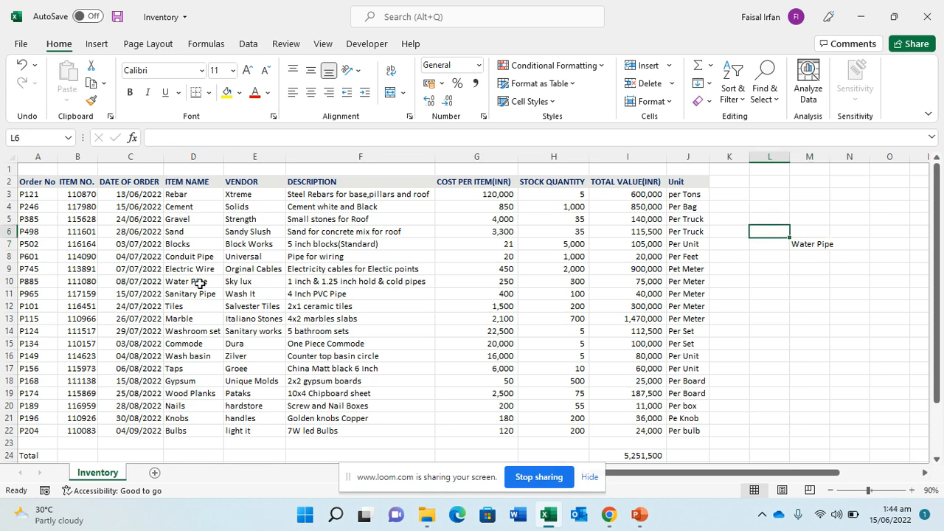
{"action": "type", "text": "Ro"}
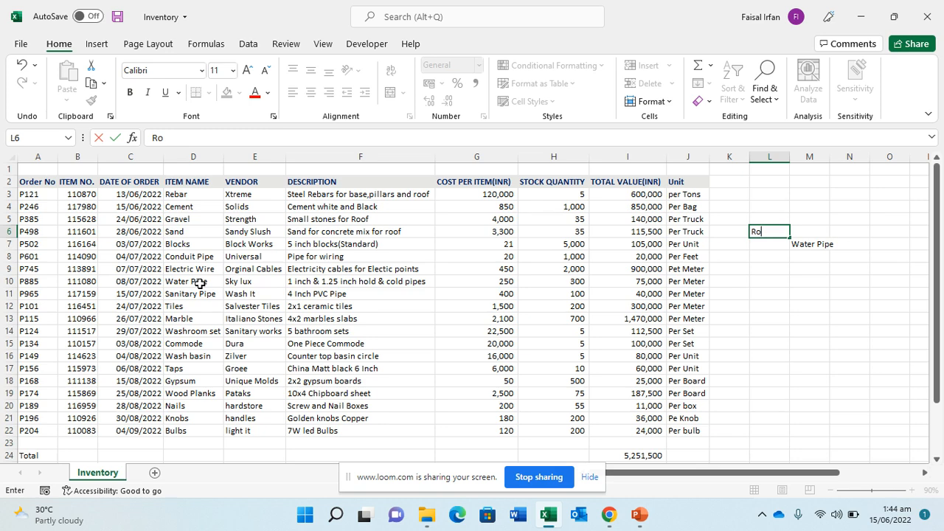
{"action": "type", "text": "ws"}
{"action": "key", "text": "Return"}
{"action": "key", "text": "Up"}
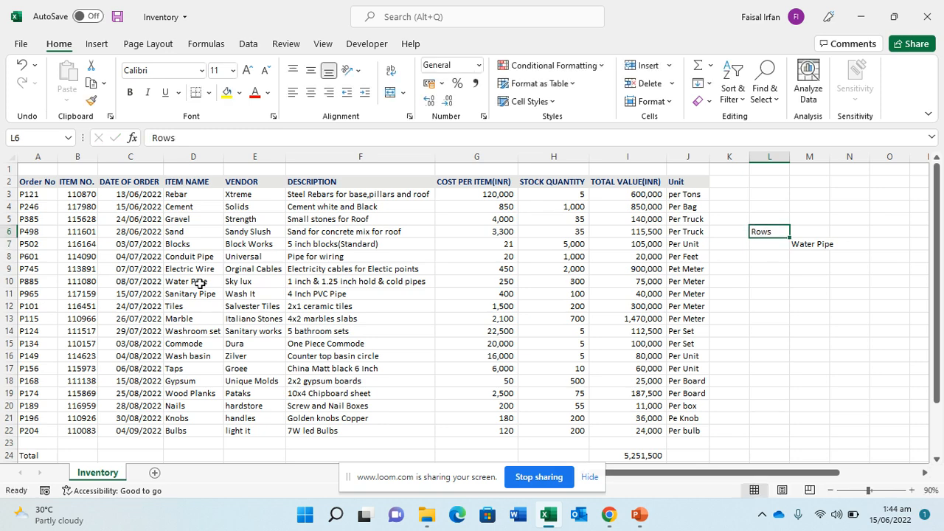
{"action": "key", "text": "Right"}
{"action": "key", "text": "Up"}
{"action": "type", "text": "Clo"}
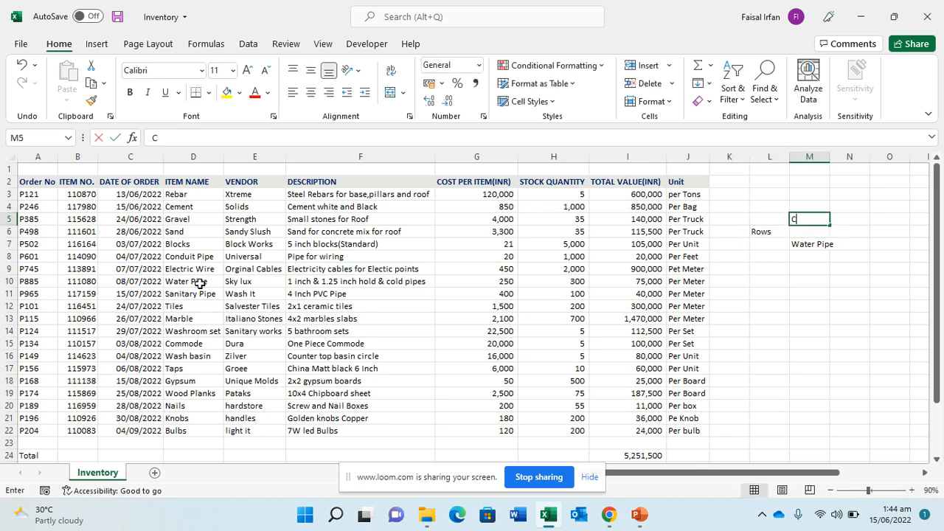
{"action": "key", "text": "BackSpace"}
{"action": "key", "text": "BackSpace"}
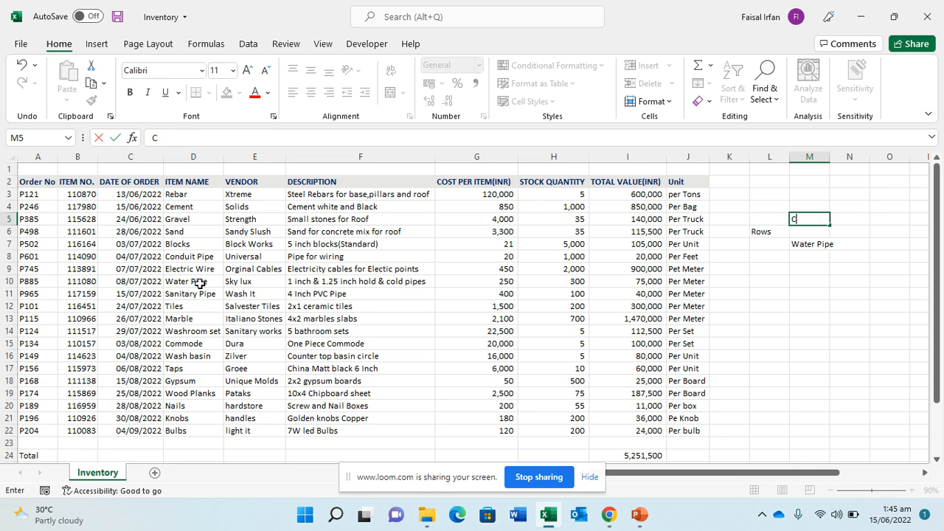
{"action": "key", "text": "Escape"}
{"action": "key", "text": "Down"}
{"action": "key", "text": "Up"}
{"action": "type", "text": "Col"}
{"action": "key", "text": "Escape"}
Step: Move the INDEX formula from M7 to M9 and the "Rows" label from L6 to L8
{"action": "key", "text": "Left"}
{"action": "key", "text": "Down"}
{"action": "key", "text": "Down"}
{"action": "key", "text": "Right"}
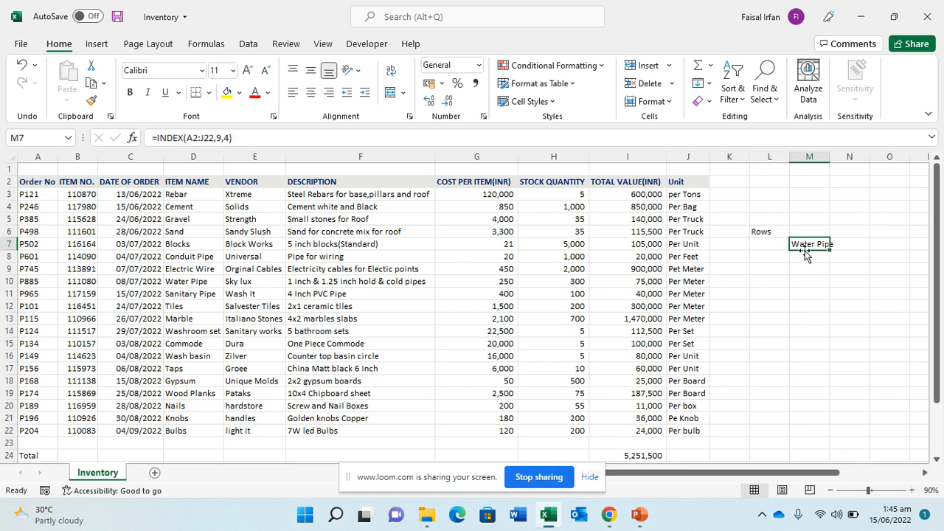
{"action": "left_click_drag", "start_coordinate": [805, 254], "coordinate": [805, 275]}
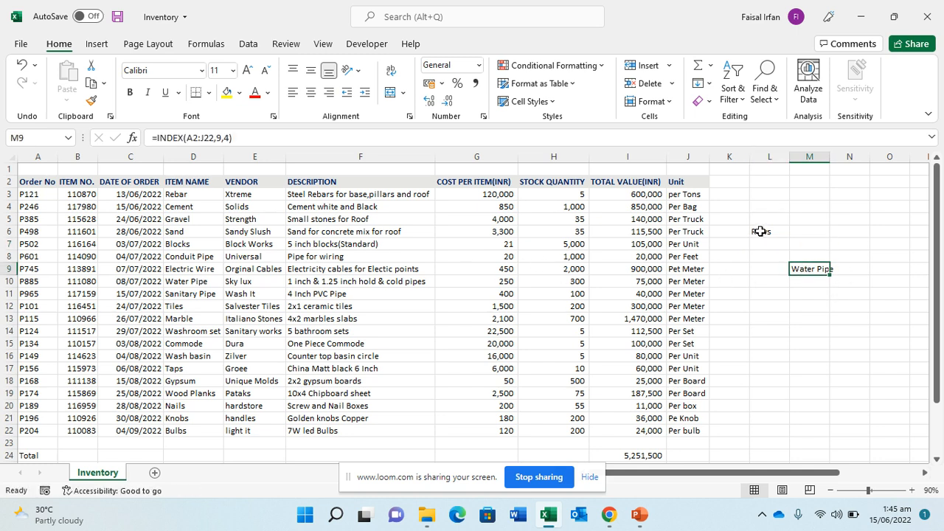
{"action": "left_click", "coordinate": [759, 231]}
{"action": "left_click_drag", "start_coordinate": [763, 231], "coordinate": [790, 268]}
Step: Enter the label "Columns" in cell M7
{"action": "left_click", "coordinate": [815, 243]}
{"action": "type", "text": "Colums"}
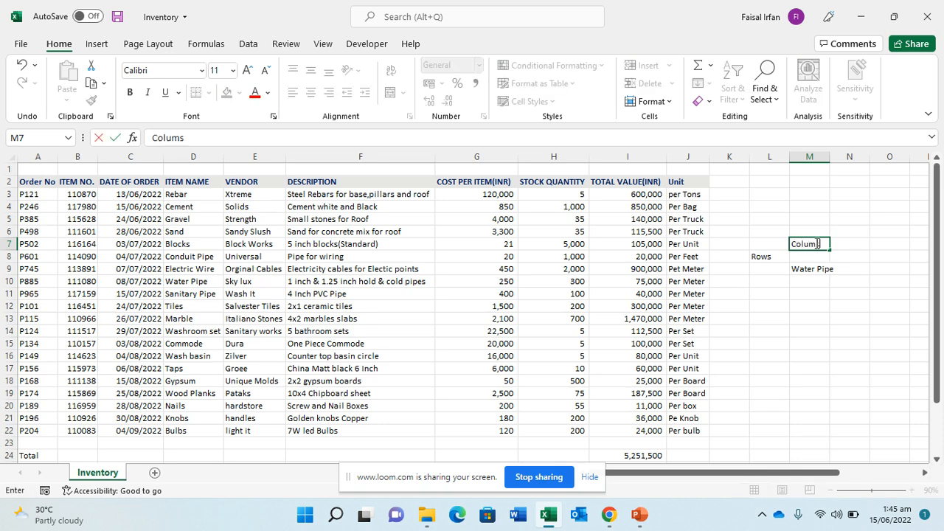
{"action": "key", "text": "BackSpace"}
{"action": "type", "text": "ns"}
{"action": "key", "text": "Return"}
{"action": "key", "text": "Down"}
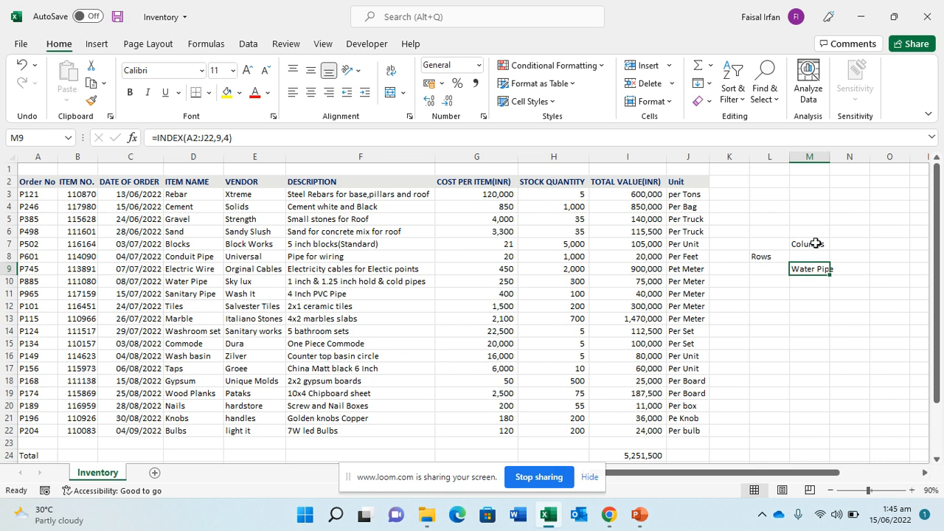
Step: Replace the fixed row number in the M9 INDEX formula with a reference to cell L9
{"action": "left_click", "coordinate": [765, 268]}
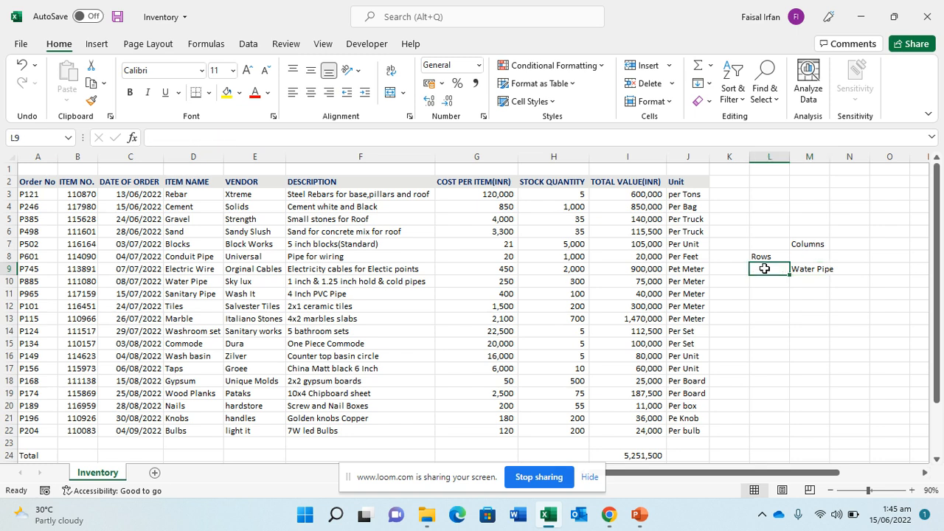
{"action": "left_click", "coordinate": [811, 257]}
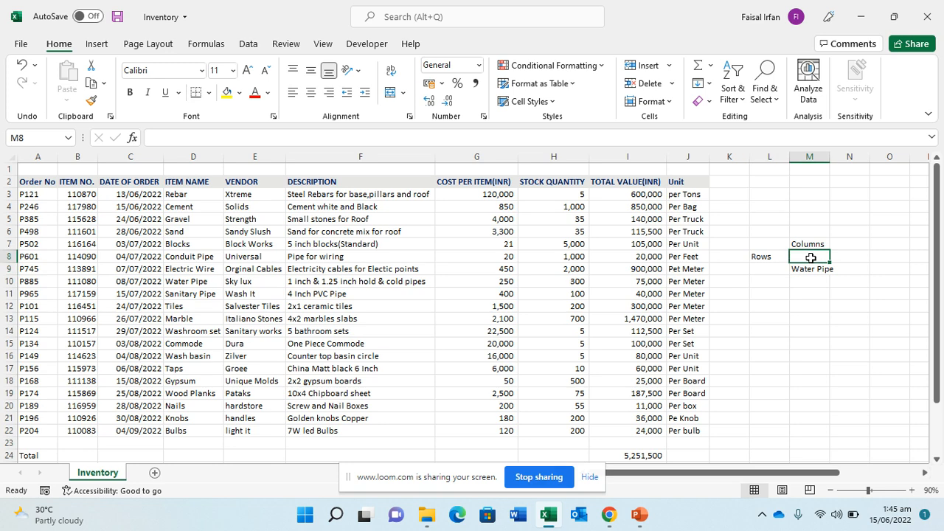
{"action": "left_click", "coordinate": [809, 269]}
{"action": "double_click", "coordinate": [809, 268]}
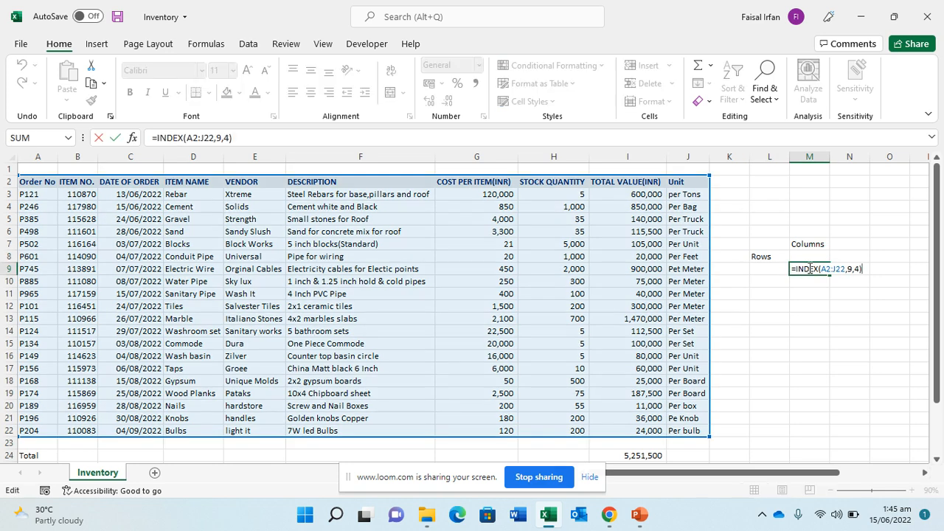
{"action": "key", "text": "Right"}
{"action": "key", "text": "Right"}
{"action": "key", "text": "Right"}
{"action": "key", "text": "Right"}
{"action": "key", "text": "Right"}
{"action": "key", "text": "Right"}
{"action": "key", "text": "Right"}
{"action": "key", "text": "Right"}
{"action": "key", "text": "Right"}
{"action": "key", "text": "Right"}
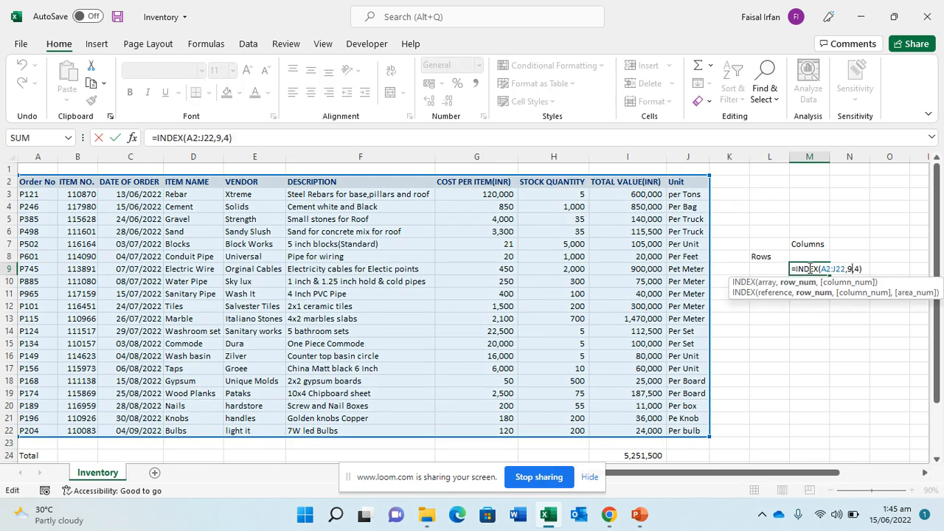
{"action": "key", "text": "BackSpace"}
{"action": "left_click", "coordinate": [774, 268]}
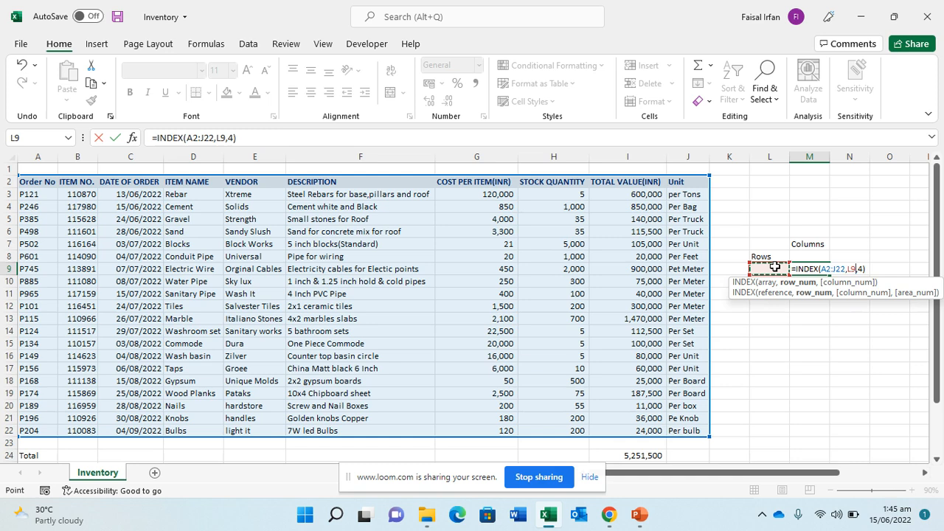
Step: Replace the fixed column number in the M9 INDEX formula with a reference to M8 and commit the formula
{"action": "left_click", "coordinate": [864, 268]}
{"action": "key", "text": "BackSpace"}
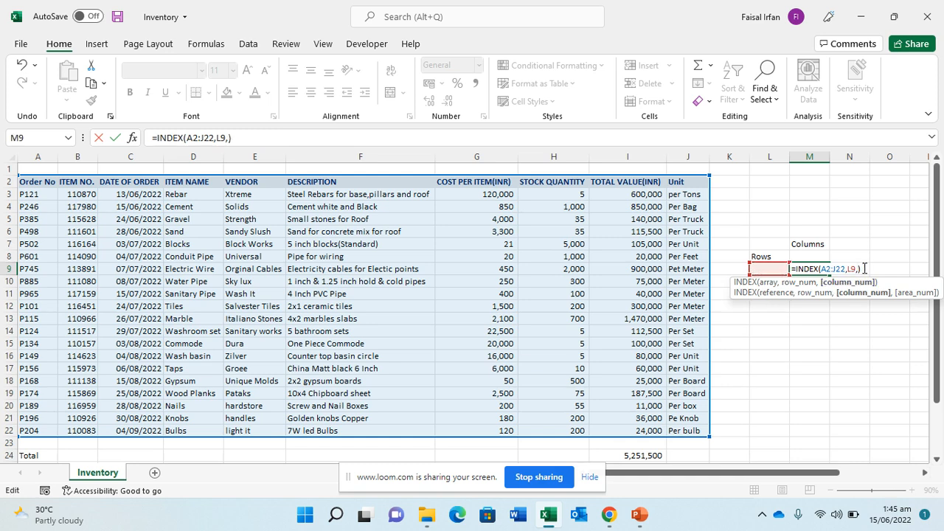
{"action": "left_click", "coordinate": [822, 257]}
{"action": "key", "text": "Return"}
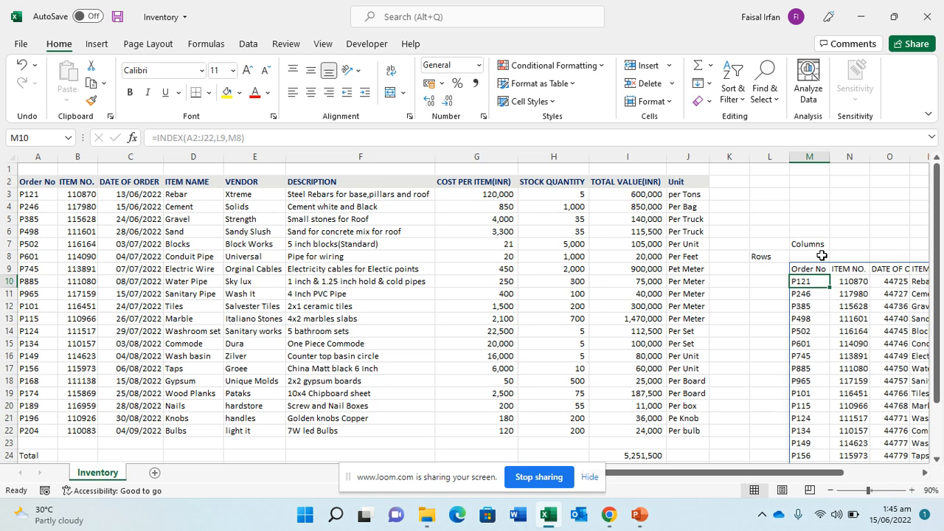
Step: Enter 5 as the row number in L9 and 4 as the column number in M8
{"action": "key", "text": "Up"}
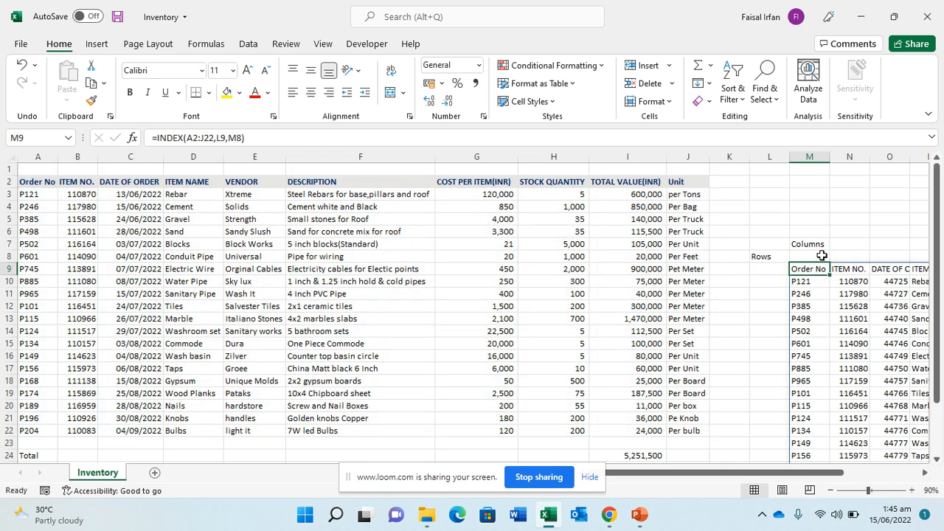
{"action": "key", "text": "Left"}
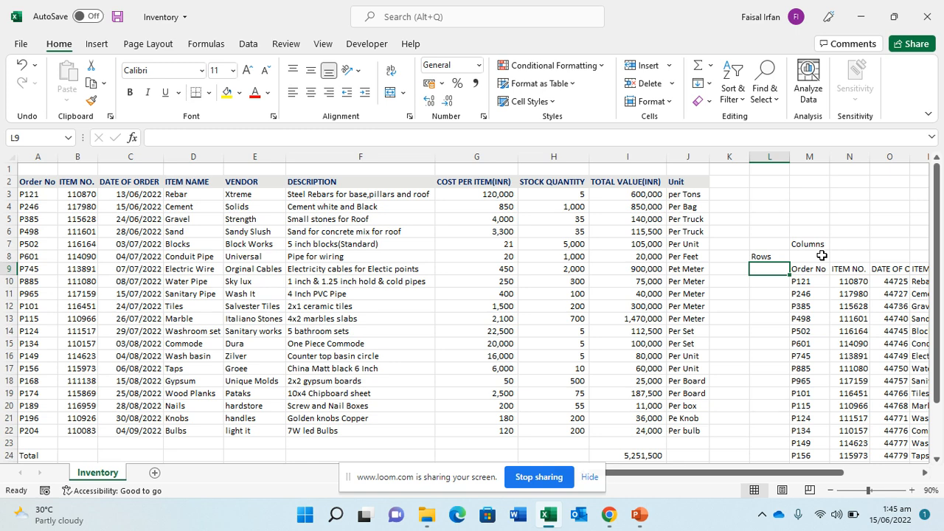
{"action": "type", "text": "5"}
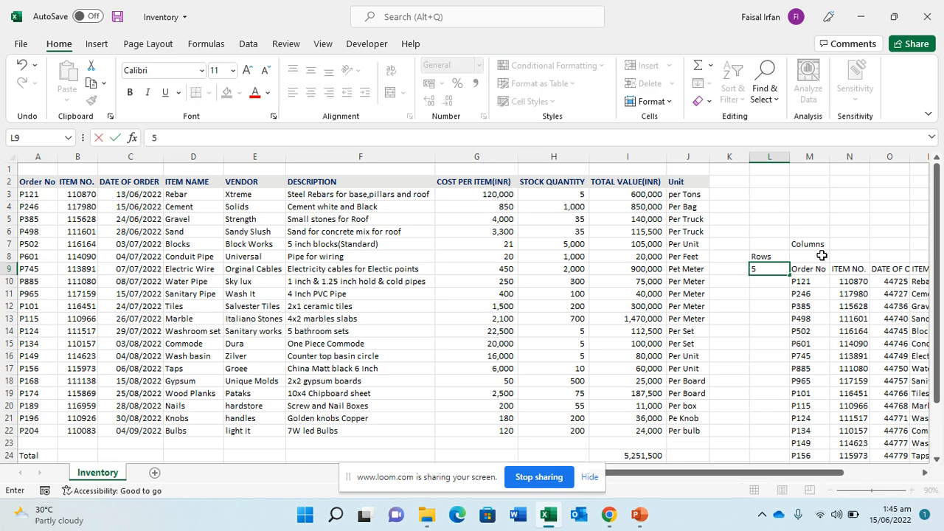
{"action": "key", "text": "Return"}
{"action": "key", "text": "Up"}
{"action": "key", "text": "Right"}
{"action": "key", "text": "Up"}
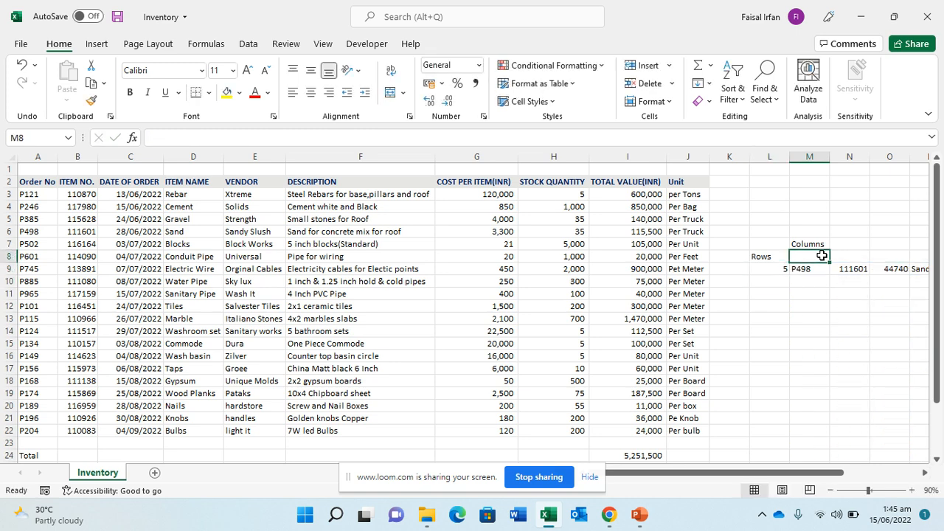
{"action": "type", "text": "4"}
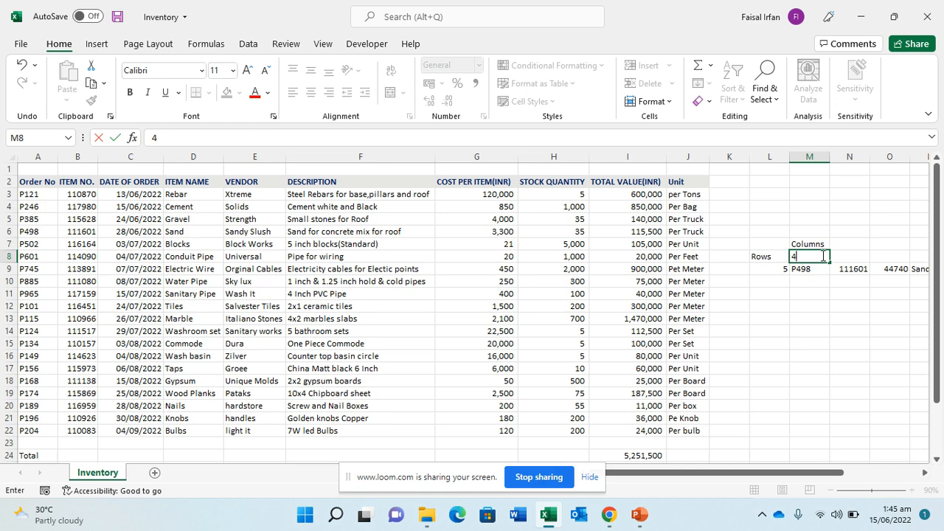
{"action": "key", "text": "Return"}
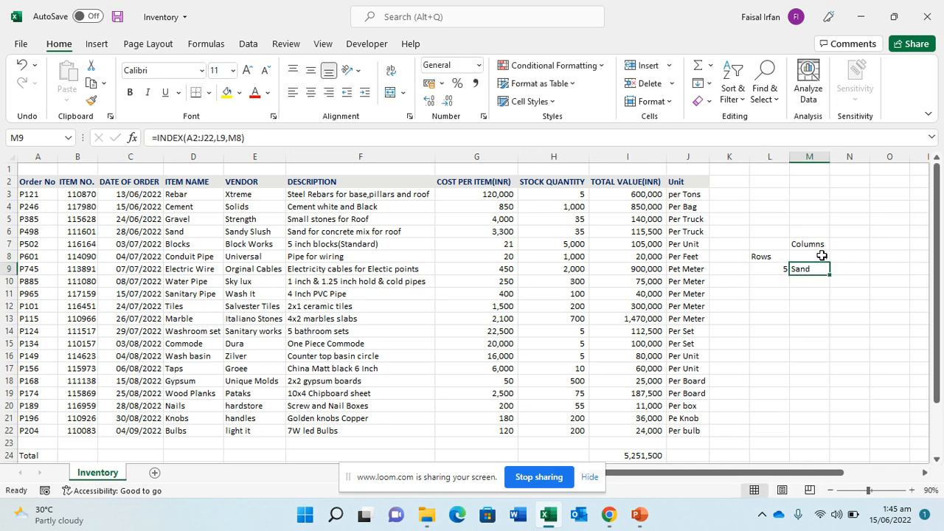
Step: Trace the table's fifth row and fourth column from the Order No header to check the INDEX result
{"action": "key", "text": "Left"}
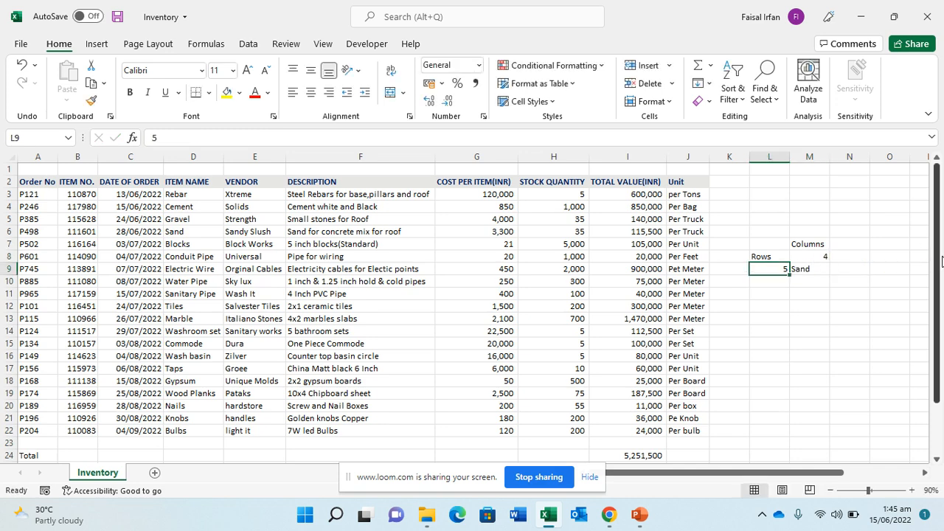
{"action": "key", "text": "Left"}
{"action": "key", "text": "Left"}
{"action": "key", "text": "Left"}
{"action": "key", "text": "Left"}
{"action": "key", "text": "Left"}
{"action": "key", "text": "Left"}
{"action": "key", "text": "Left"}
{"action": "key", "text": "Left"}
{"action": "key", "text": "Left"}
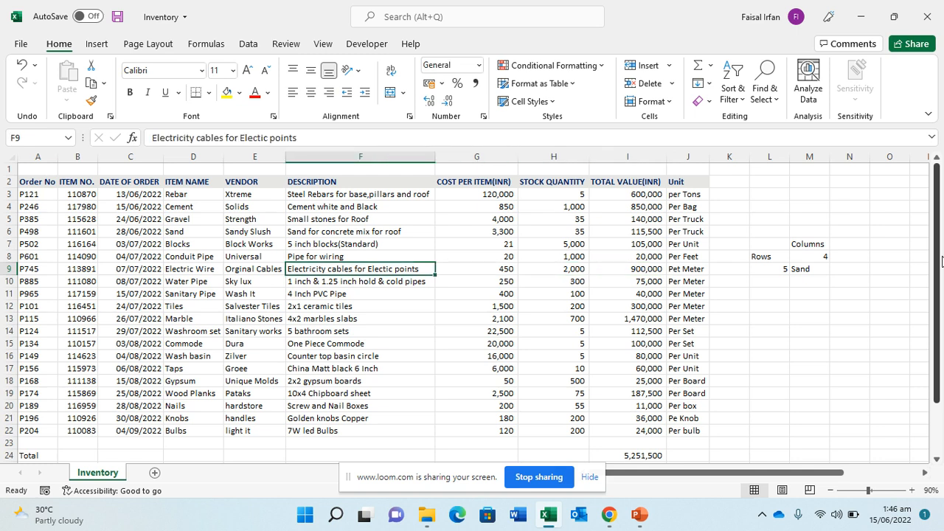
{"action": "key", "text": "Right"}
{"action": "key", "text": "Up"}
{"action": "key", "text": "Up"}
{"action": "key", "text": "Up"}
{"action": "key", "text": "Up"}
{"action": "key", "text": "Up"}
{"action": "key", "text": "Up"}
{"action": "key", "text": "Up"}
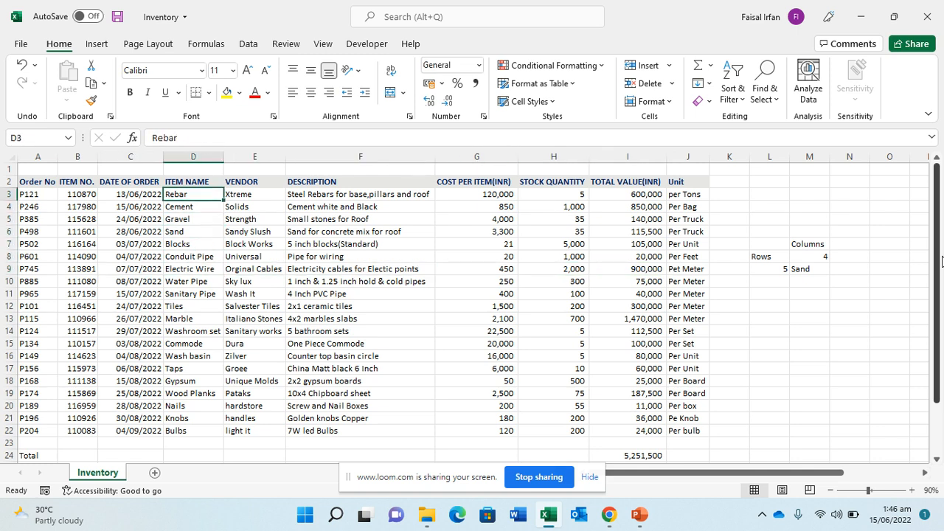
{"action": "key", "text": "Left"}
{"action": "key", "text": "Left"}
{"action": "key", "text": "Left"}
{"action": "key", "text": "Down"}
{"action": "key", "text": "Up"}
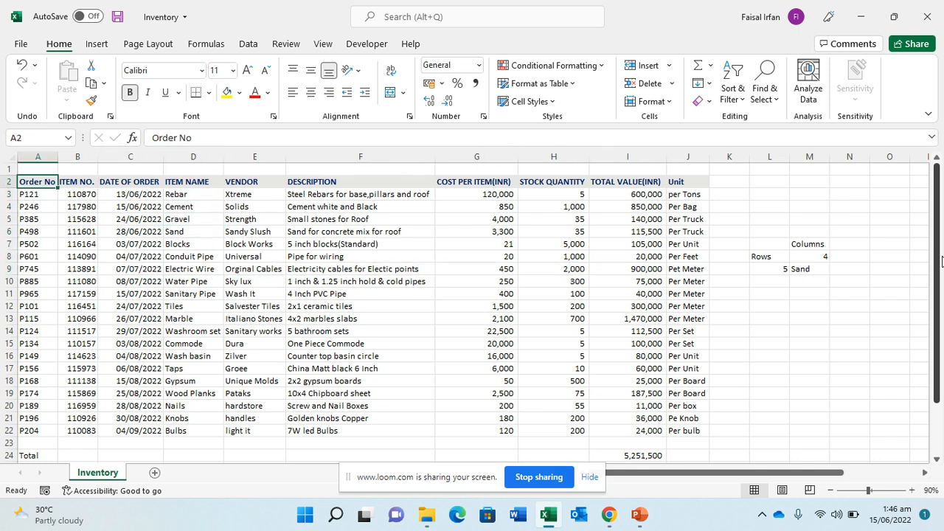
{"action": "key", "text": "Down"}
{"action": "key", "text": "Down"}
{"action": "key", "text": "Down"}
{"action": "key", "text": "Down"}
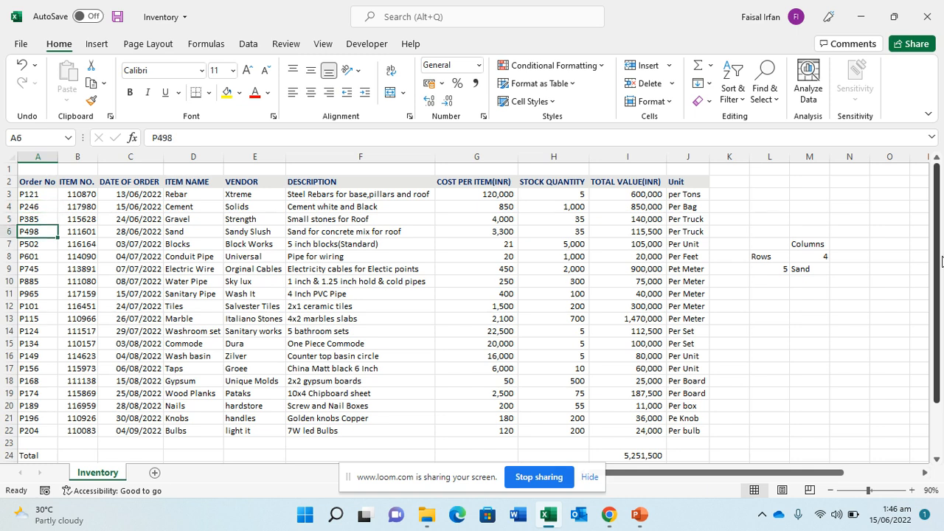
{"action": "key", "text": "Down"}
{"action": "key", "text": "Up"}
{"action": "key", "text": "Right"}
{"action": "key", "text": "Right"}
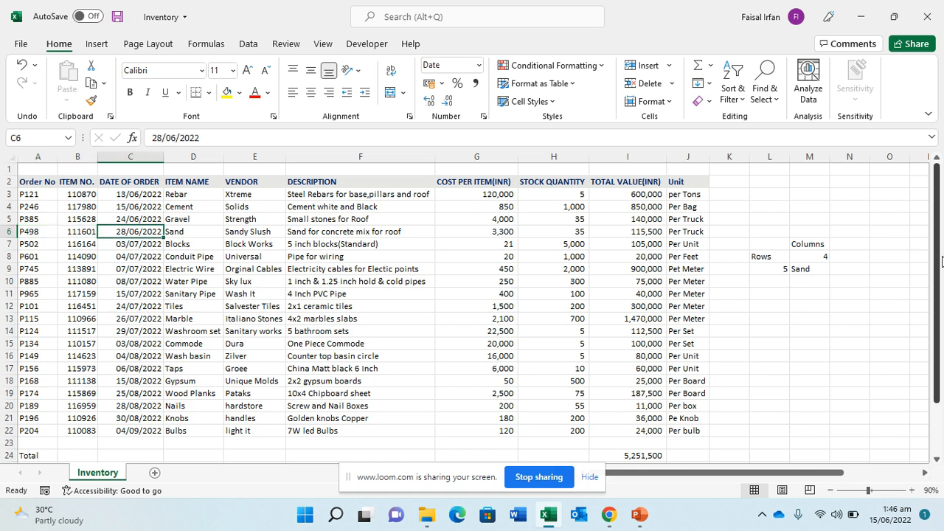
{"action": "key", "text": "Right"}
{"action": "key", "text": "Left"}
{"action": "key", "text": "Right"}
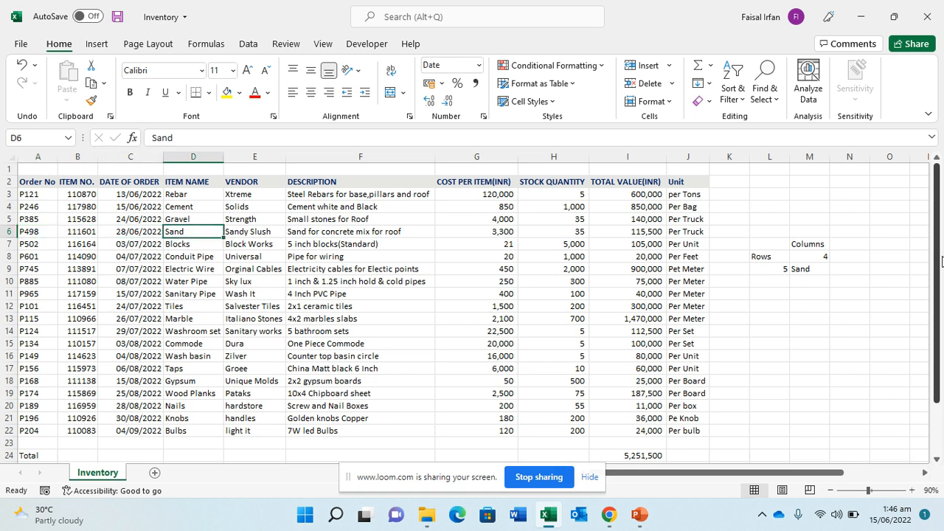
Step: Set the column number in M8 to 9
{"action": "key", "text": "Right"}
{"action": "key", "text": "Right"}
{"action": "key", "text": "Right"}
{"action": "key", "text": "Right"}
{"action": "key", "text": "Right"}
{"action": "key", "text": "Right"}
{"action": "key", "text": "Right"}
{"action": "key", "text": "Down"}
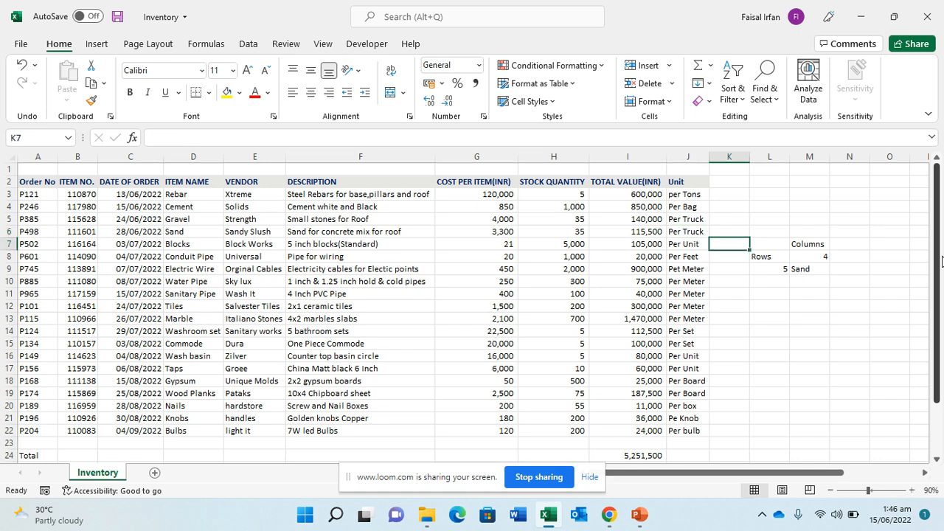
{"action": "key", "text": "Right"}
{"action": "key", "text": "Down"}
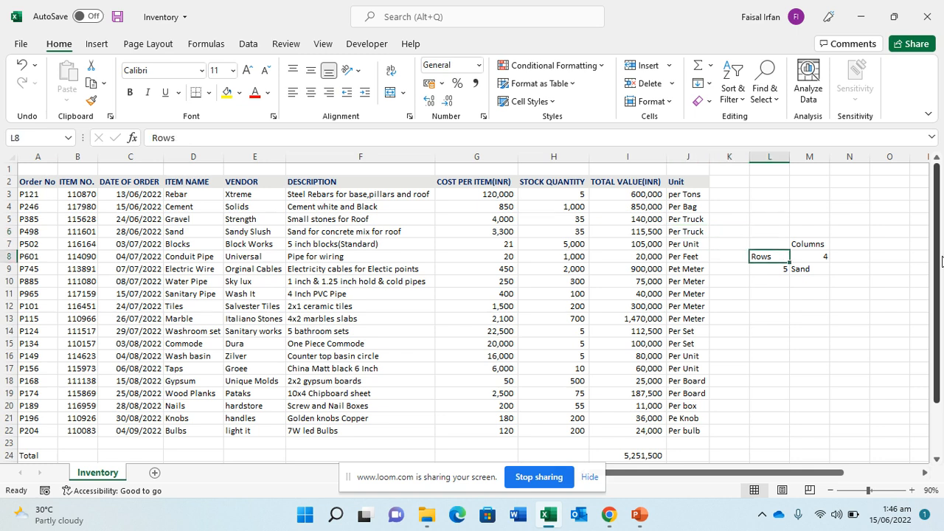
{"action": "key", "text": "Right"}
{"action": "key", "text": "Left"}
{"action": "key", "text": "Down"}
{"action": "key", "text": "Right"}
{"action": "key", "text": "Up"}
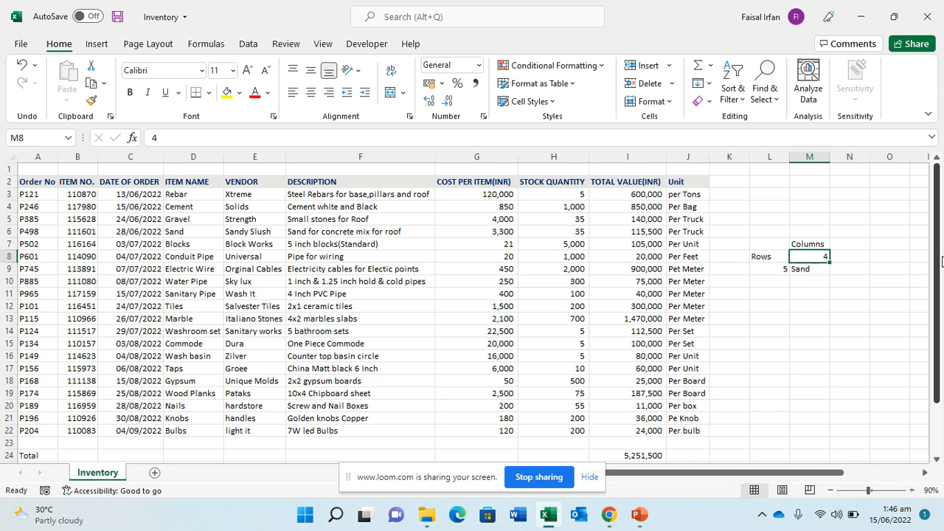
{"action": "type", "text": "9"}
{"action": "key", "text": "Return"}
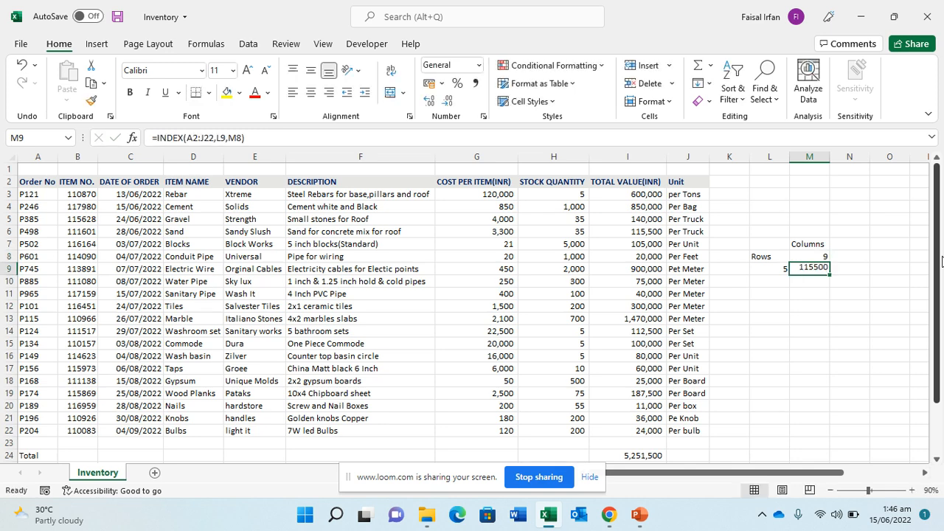
Step: Set the row number in L9 to 4
{"action": "key", "text": "Left"}
{"action": "key", "text": "Right"}
{"action": "key", "text": "Left"}
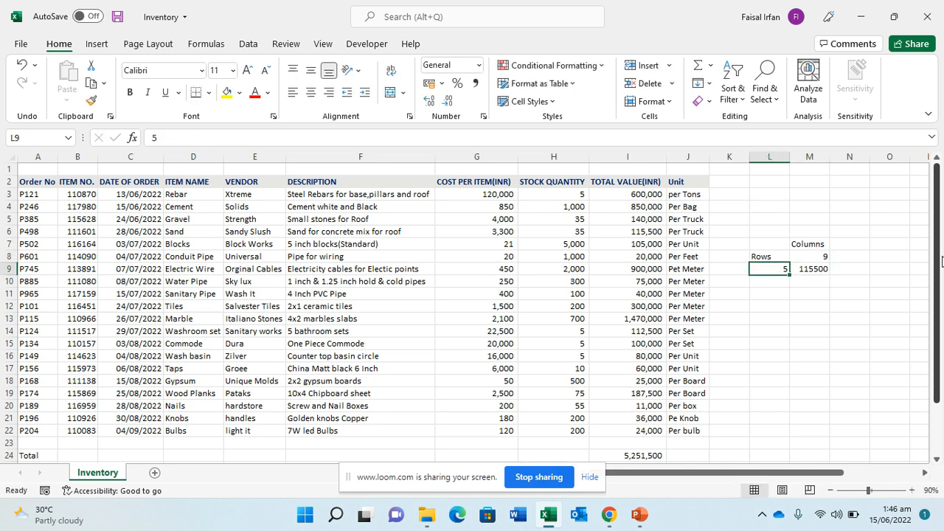
{"action": "type", "text": "4"}
{"action": "key", "text": "Return"}
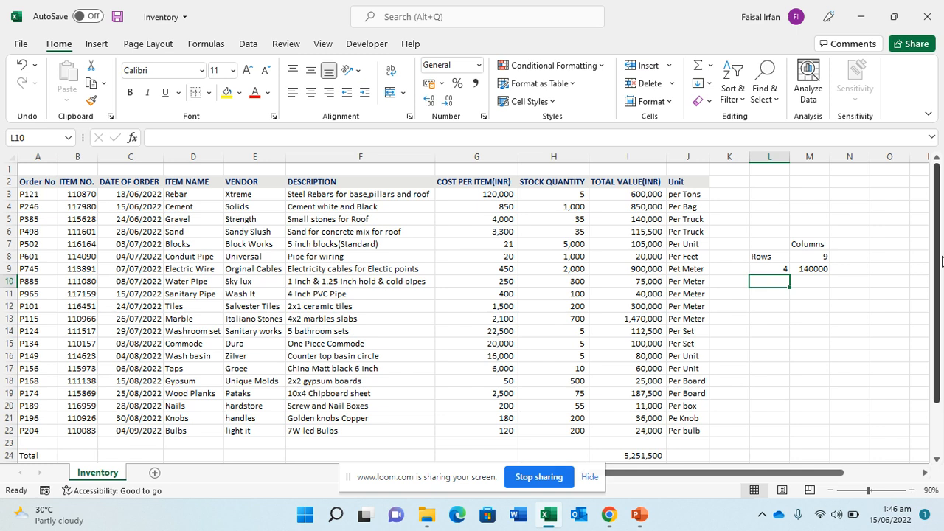
Step: Compare the INDEX result in M9 with the table's fourth row in the TOTAL VALUE(INR) column
{"action": "key", "text": "Up"}
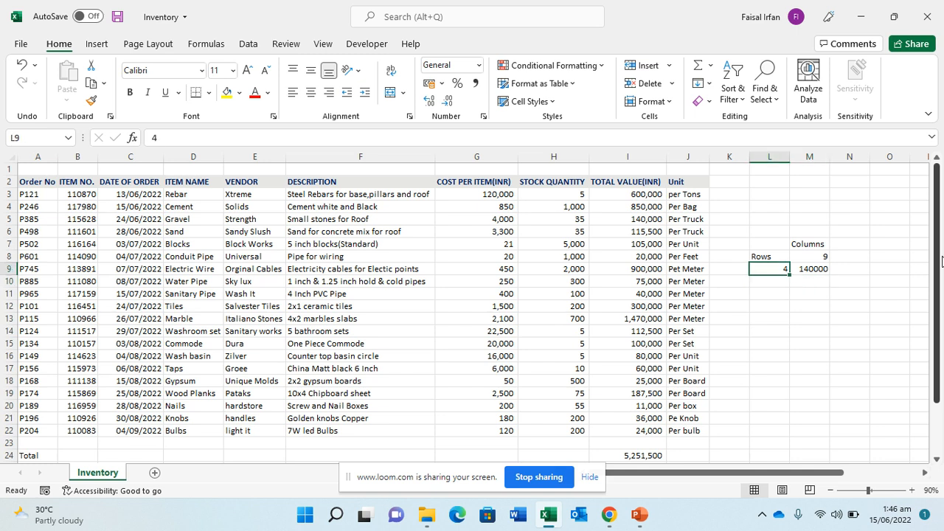
{"action": "key", "text": "Right"}
{"action": "key", "text": "Left"}
{"action": "key", "text": "Left"}
{"action": "key", "text": "Left"}
{"action": "key", "text": "Left"}
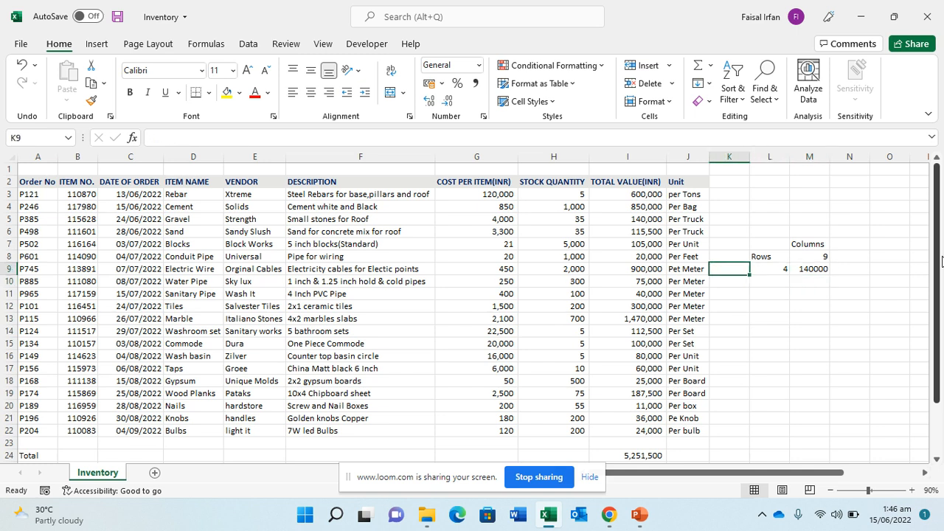
{"action": "key", "text": "Up"}
{"action": "key", "text": "Up"}
{"action": "key", "text": "Up"}
{"action": "key", "text": "Up"}
{"action": "key", "text": "Up"}
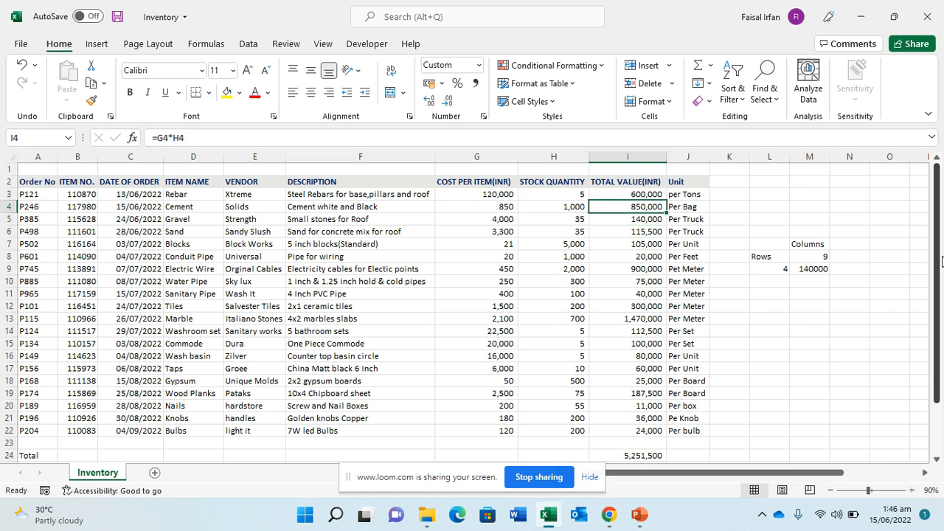
{"action": "key", "text": "Down"}
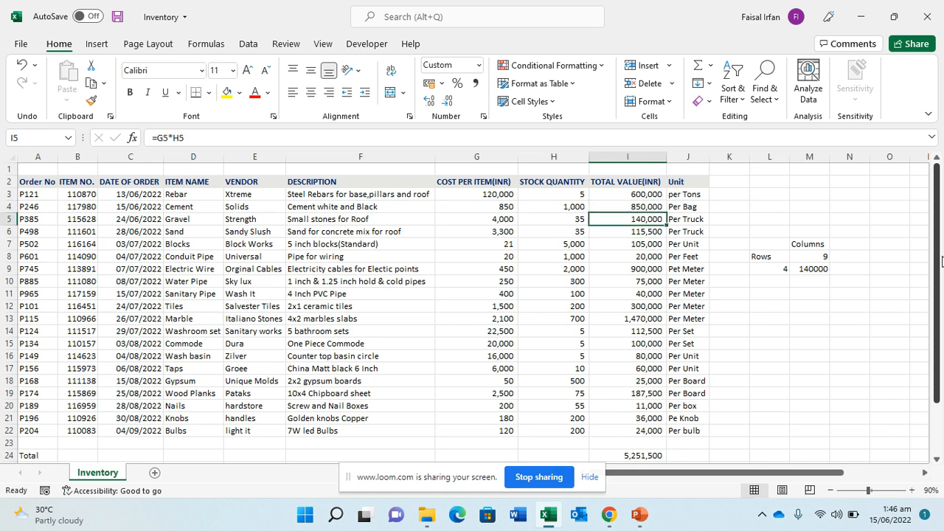
{"action": "key", "text": "Down"}
{"action": "key", "text": "Right"}
{"action": "key", "text": "Right"}
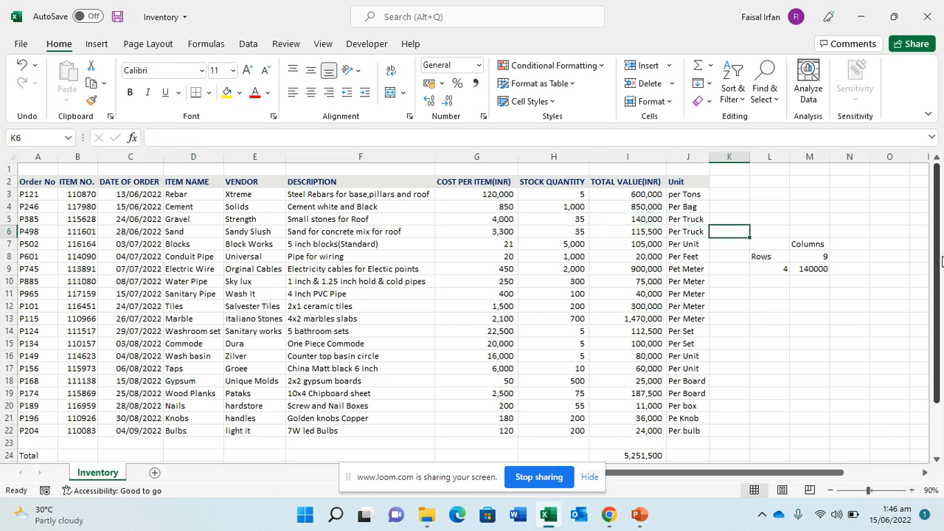
{"action": "key", "text": "Down"}
{"action": "key", "text": "Down"}
{"action": "key", "text": "Down"}
{"action": "key", "text": "Right"}
{"action": "key", "text": "Right"}
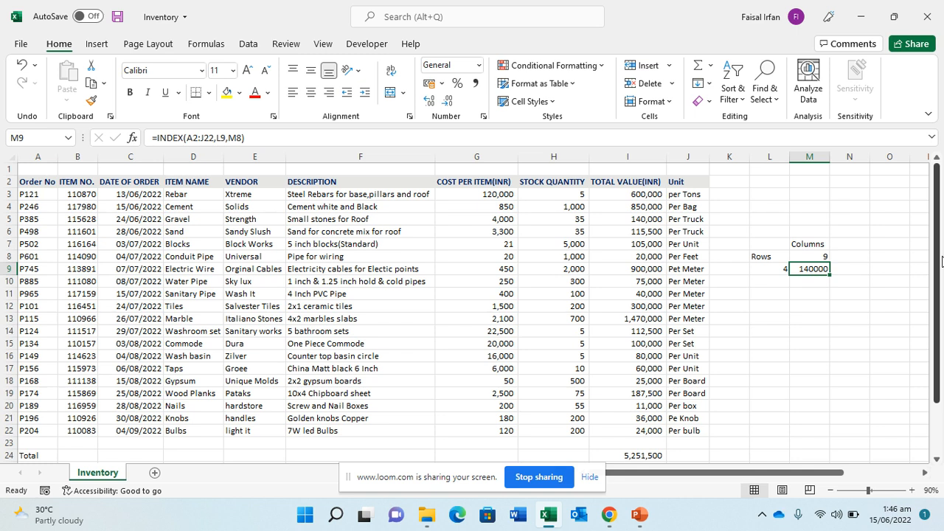
Step: Read the MATCH function syntax on the PowerPoint slide and return to the Excel inventory workbook
{"action": "key", "text": "alt+Tab"}
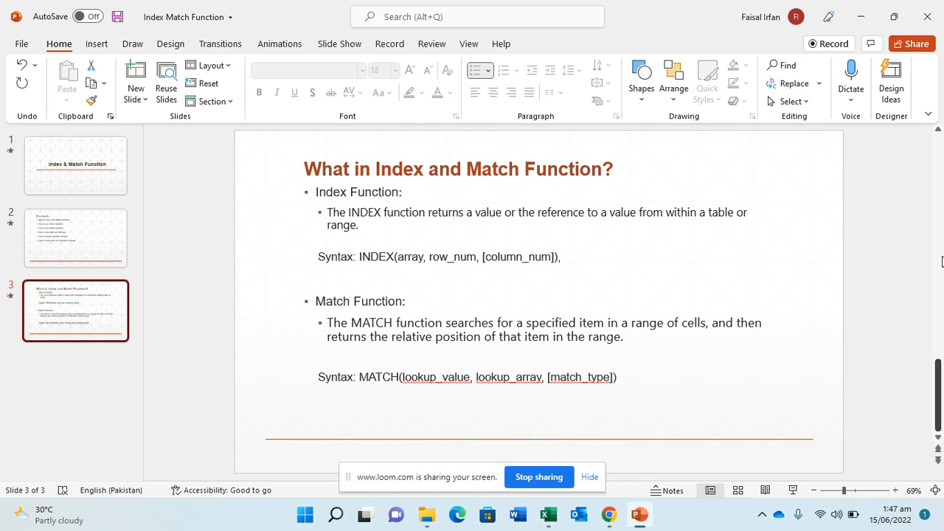
{"action": "key", "text": "alt+Tab"}
Step: Start a MATCH formula in cell M11 with L11 as the lookup value
{"action": "key", "text": "Down"}
{"action": "key", "text": "Down"}
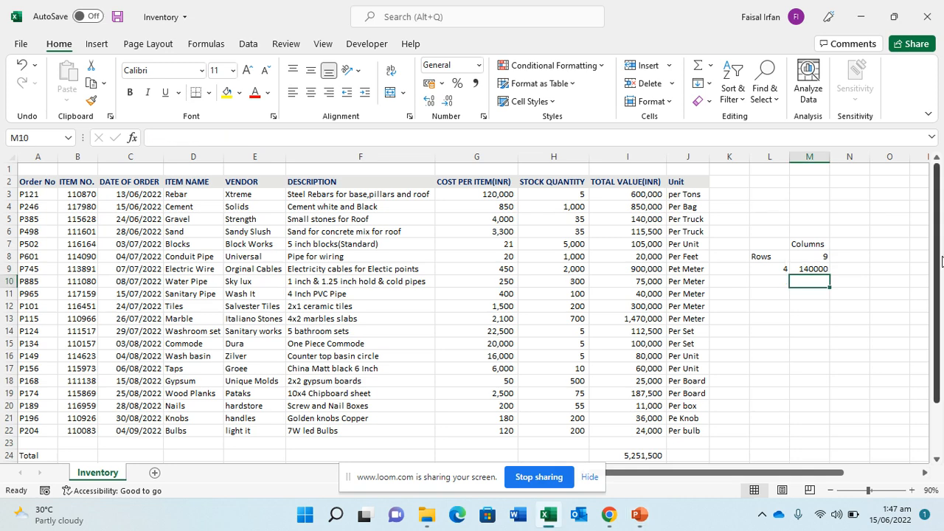
{"action": "type", "text": "="}
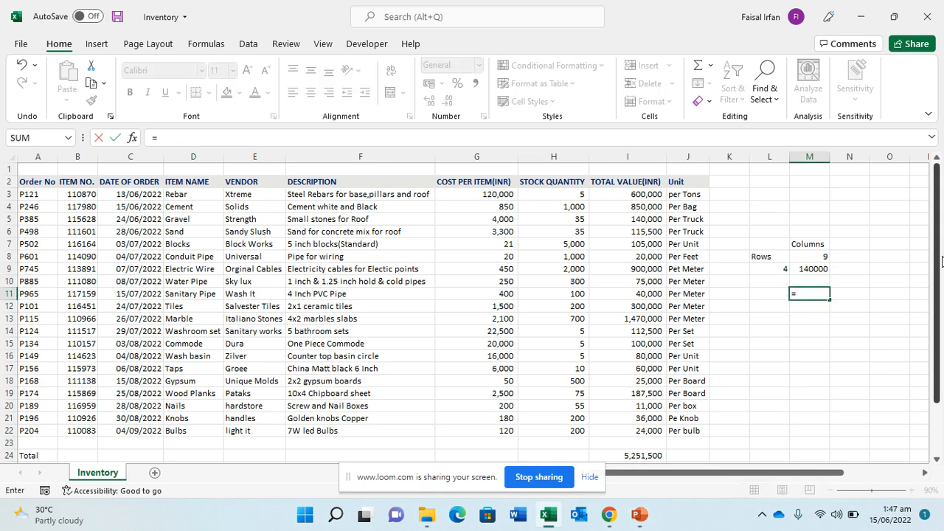
{"action": "type", "text": "mac"}
{"action": "key", "text": "BackSpace"}
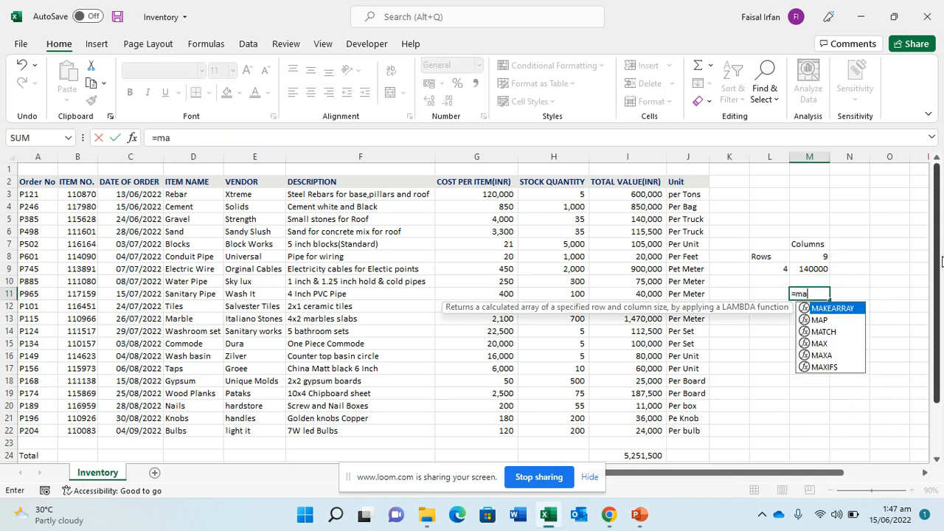
{"action": "type", "text": "tch("}
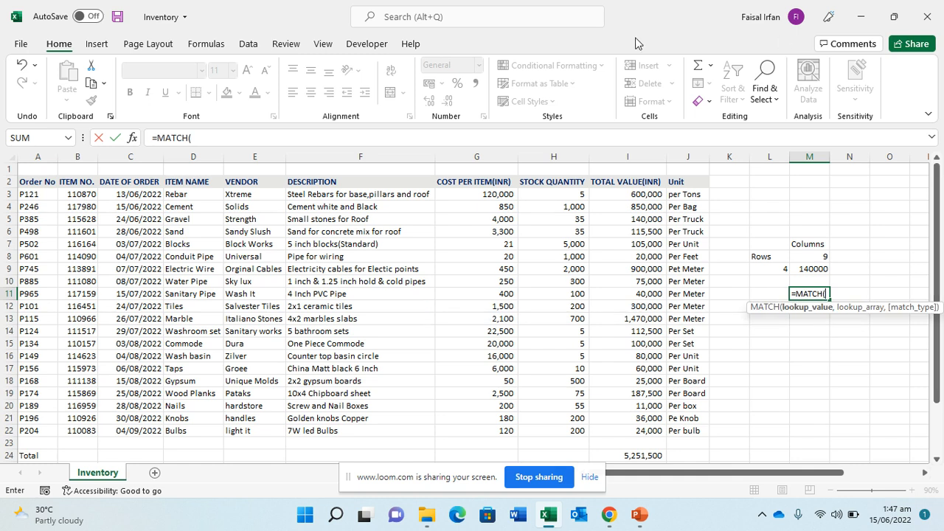
{"action": "left_click", "coordinate": [760, 294]}
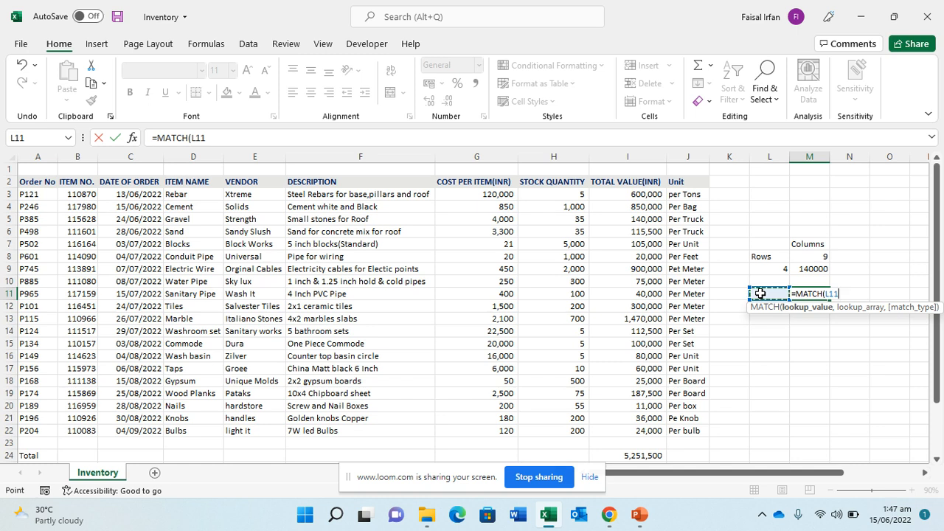
{"action": "type", "text": ","}
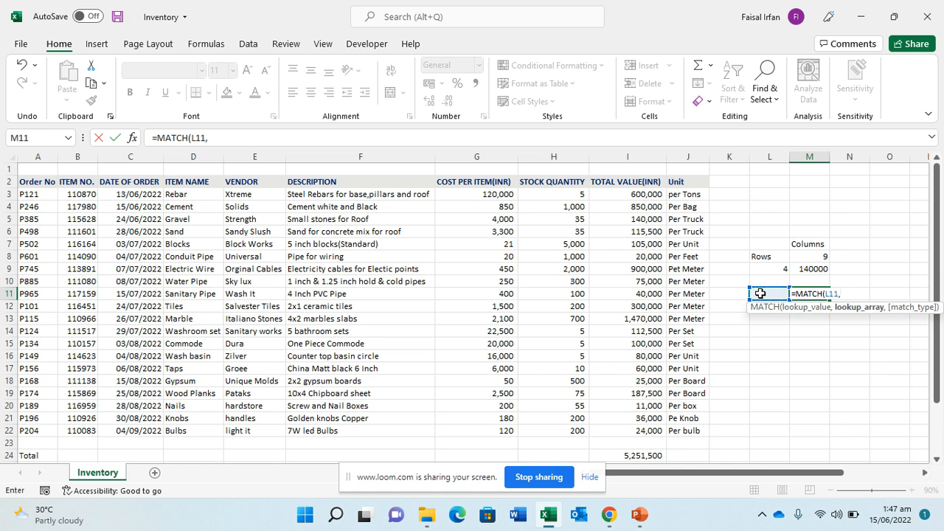
Step: Complete the MATCH formula with A2:A22 as the lookup array and 0 as the match type, and commit it
{"action": "key", "text": "Left"}
{"action": "key", "text": "Left"}
{"action": "key", "text": "Left"}
{"action": "key", "text": "Left"}
{"action": "key", "text": "Left"}
{"action": "key", "text": "Left"}
{"action": "key", "text": "Left"}
{"action": "key", "text": "Left"}
{"action": "key", "text": "Left"}
{"action": "key", "text": "Left"}
{"action": "key", "text": "Left"}
{"action": "key", "text": "Up"}
{"action": "key", "text": "Up"}
{"action": "key", "text": "Up"}
{"action": "key", "text": "Up"}
{"action": "key", "text": "Up"}
{"action": "key", "text": "Up"}
{"action": "key", "text": "Up"}
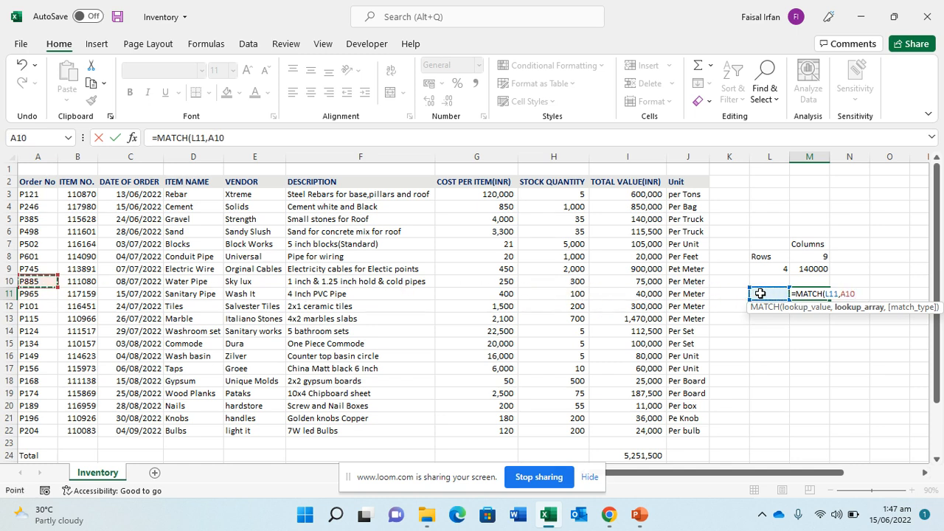
{"action": "key", "text": "Up"}
{"action": "key", "text": "Up"}
{"action": "key", "text": "shift+Down"}
{"action": "key", "text": "shift+Down"}
{"action": "key", "text": "shift+Down"}
{"action": "key", "text": "shift+Down"}
{"action": "key", "text": "shift+Down"}
{"action": "key", "text": "shift+Down"}
{"action": "key", "text": "shift+Down"}
{"action": "key", "text": "shift+Down"}
{"action": "key", "text": "shift+Down"}
{"action": "key", "text": "shift+Down"}
{"action": "key", "text": "shift+Down"}
{"action": "key", "text": "shift+Down"}
{"action": "key", "text": "shift+Down"}
{"action": "key", "text": "shift+Down"}
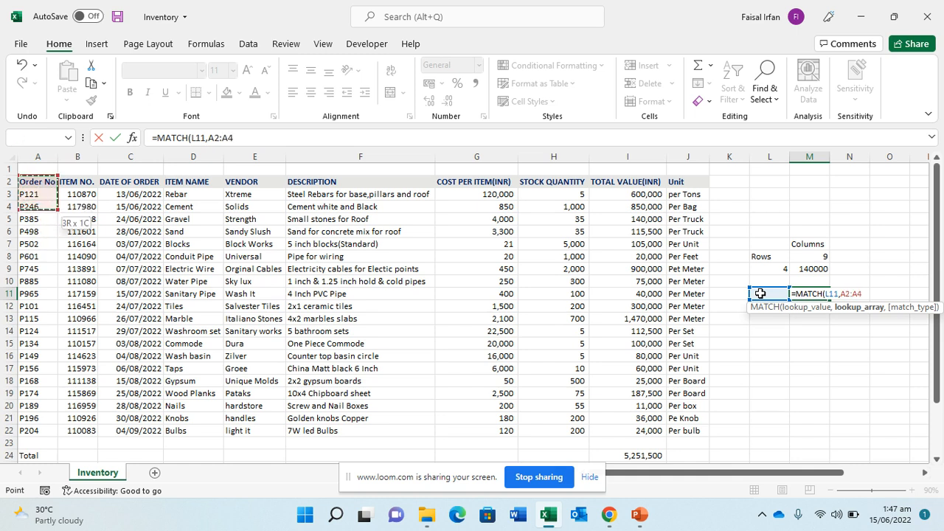
{"action": "key", "text": "shift+Down"}
{"action": "key", "text": "shift+Down"}
{"action": "key", "text": "shift+Down"}
{"action": "key", "text": "shift+Down"}
{"action": "key", "text": "shift+Down"}
{"action": "key", "text": "shift+Down"}
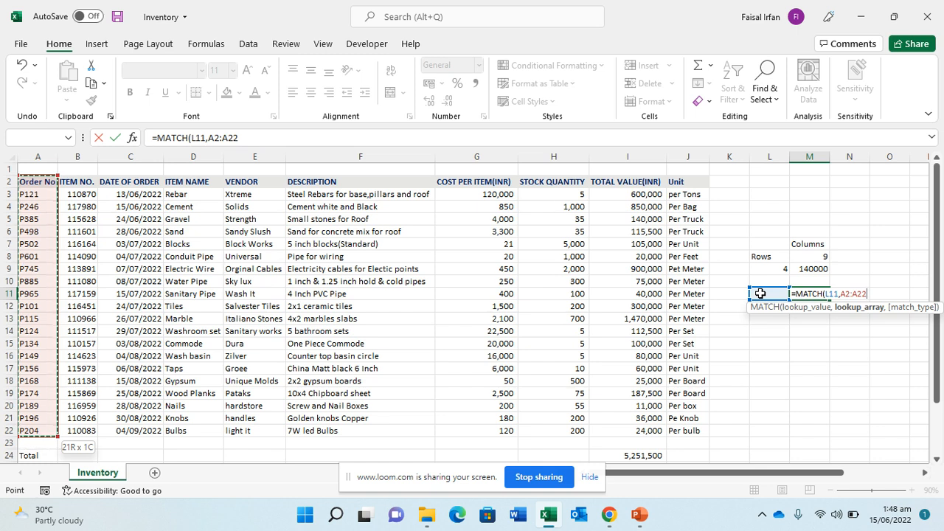
{"action": "type", "text": ",0"}
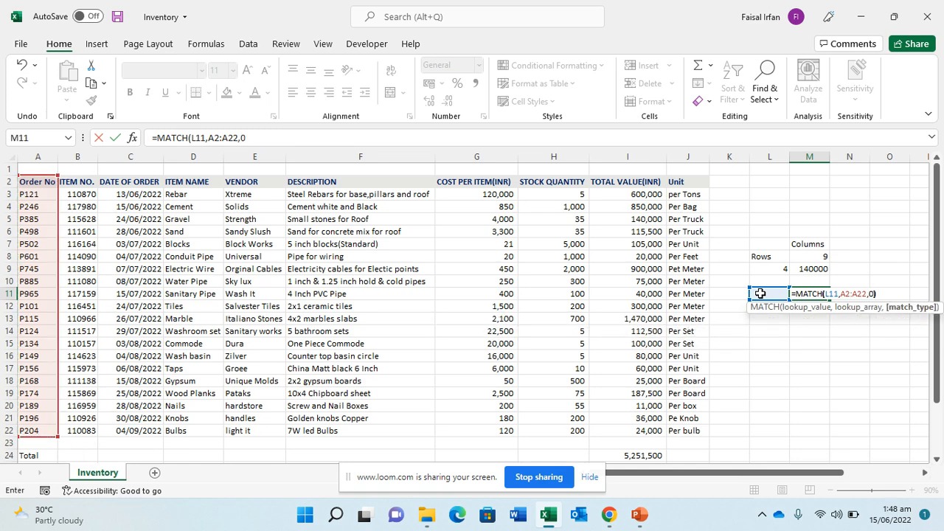
{"action": "key", "text": "Return"}
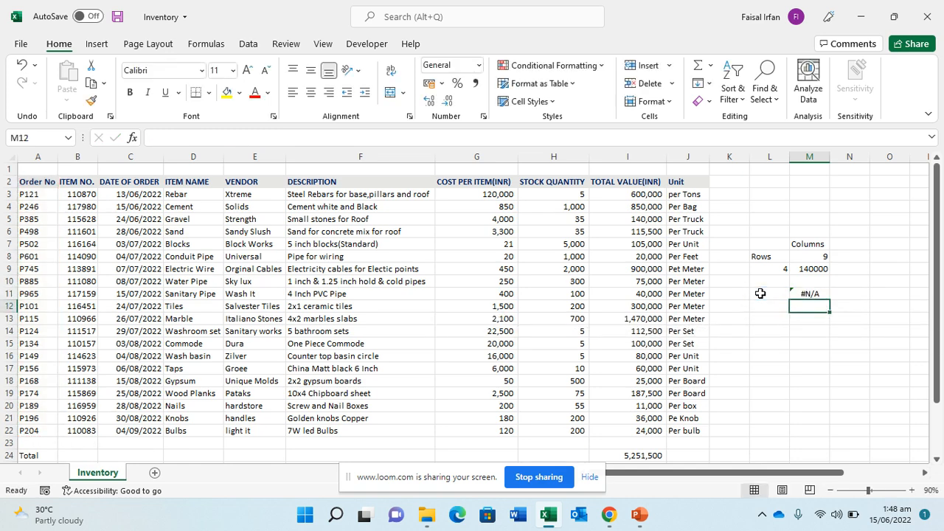
Step: Enter the order number of the Blocks item in L11 as the lookup value and check the MATCH result in M11
{"action": "key", "text": "Up"}
{"action": "left_click", "coordinate": [760, 293]}
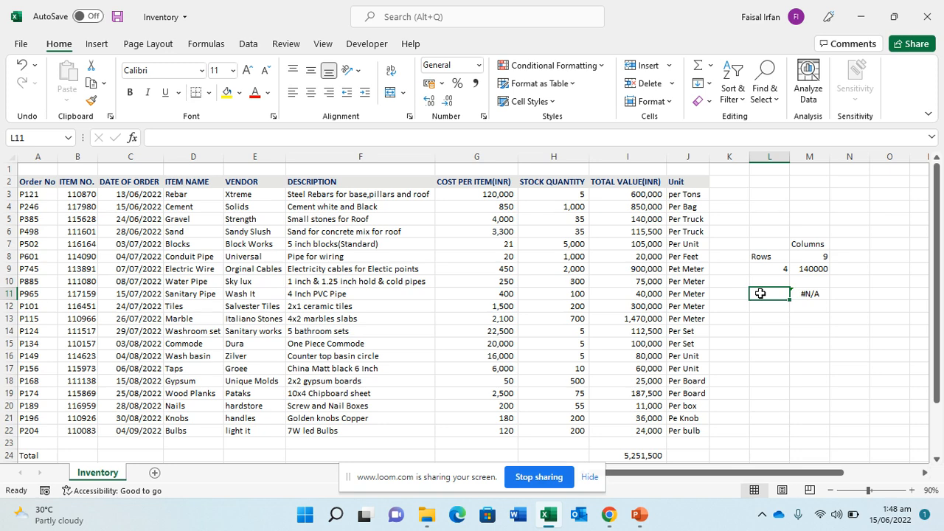
{"action": "type", "text": "p"}
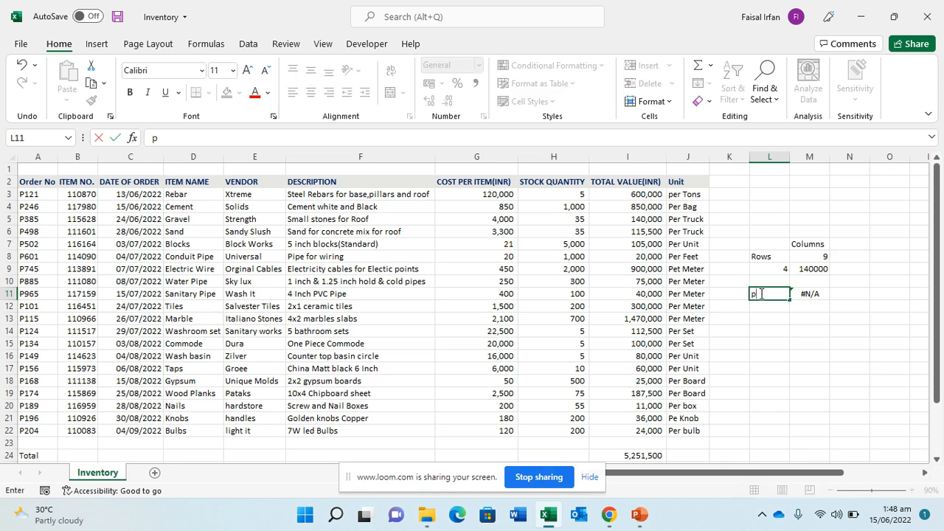
{"action": "type", "text": "502"}
{"action": "key", "text": "Return"}
{"action": "left_click", "coordinate": [760, 293]}
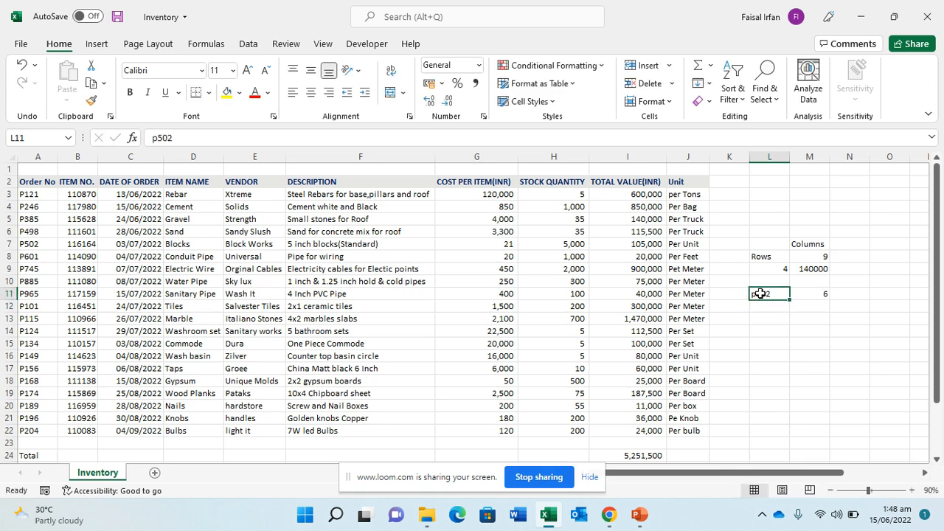
{"action": "key", "text": "Right"}
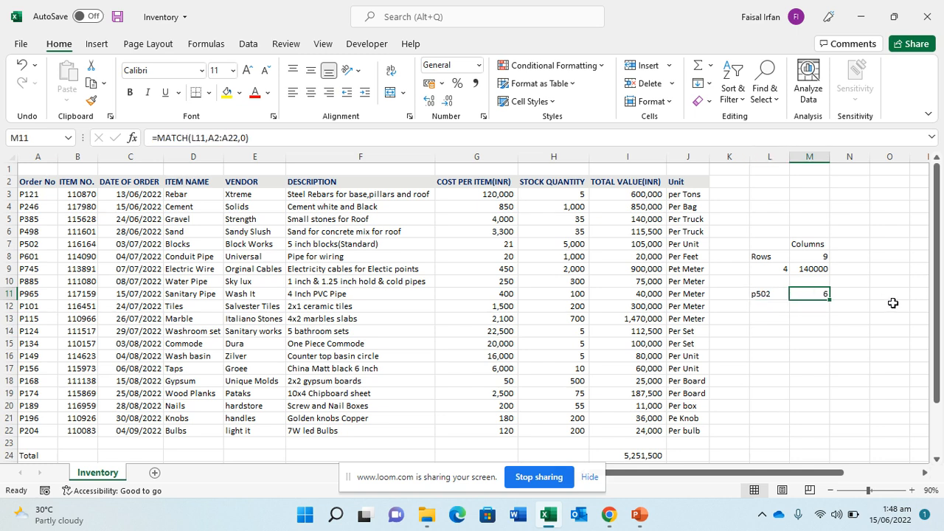
Step: Review the lookup value in L11 and the arguments of the MATCH formula in M11
{"action": "key", "text": "Left"}
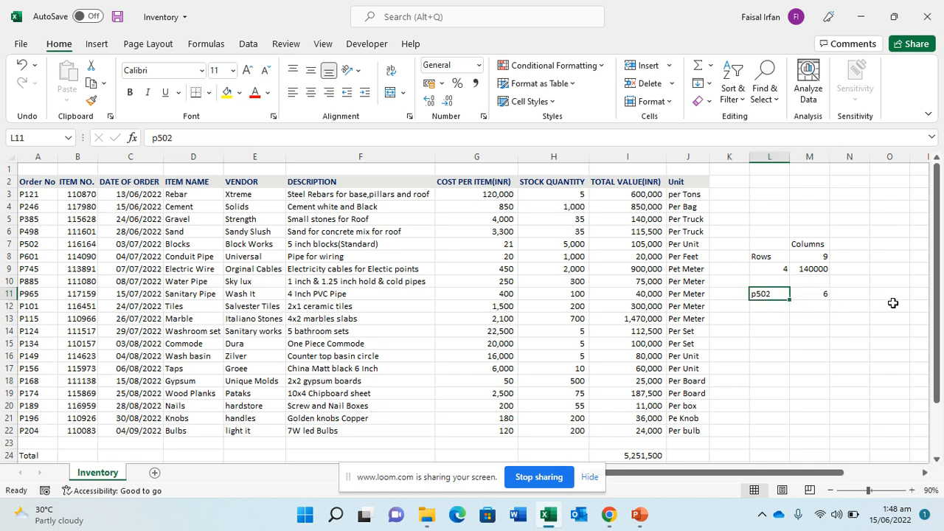
{"action": "key", "text": "Right"}
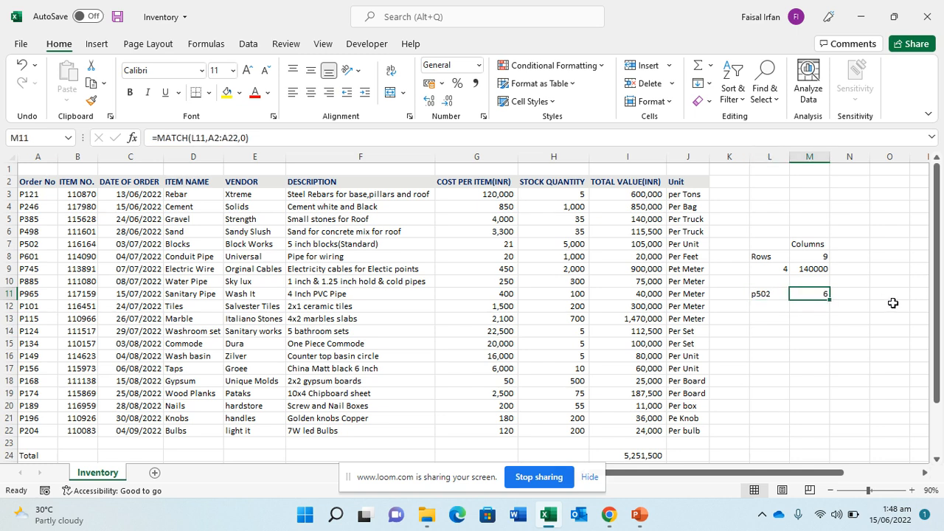
{"action": "key", "text": "Left"}
{"action": "key", "text": "Left"}
{"action": "key", "text": "Right"}
{"action": "key", "text": "Left"}
{"action": "key", "text": "Right"}
{"action": "key", "text": "Left"}
{"action": "key", "text": "Left"}
{"action": "key", "text": "Left"}
{"action": "key", "text": "Left"}
{"action": "key", "text": "Left"}
{"action": "key", "text": "Left"}
{"action": "key", "text": "Left"}
{"action": "key", "text": "Left"}
{"action": "key", "text": "Left"}
{"action": "key", "text": "Left"}
{"action": "key", "text": "Left"}
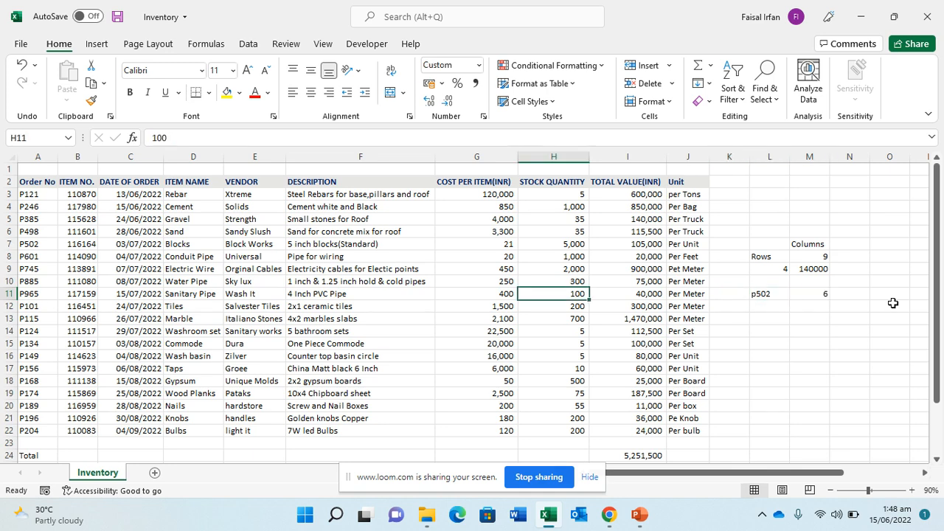
{"action": "key", "text": "Right"}
{"action": "key", "text": "Right"}
{"action": "key", "text": "Right"}
{"action": "key", "text": "Right"}
{"action": "key", "text": "Right"}
{"action": "key", "text": "Right"}
{"action": "key", "text": "Right"}
{"action": "key", "text": "Right"}
{"action": "key", "text": "Right"}
{"action": "key", "text": "Right"}
{"action": "key", "text": "Right"}
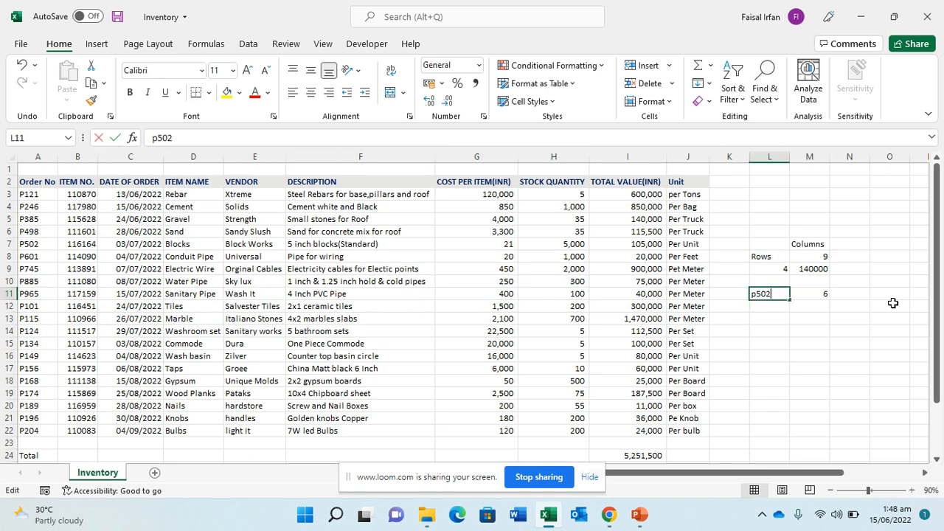
{"action": "key", "text": "Right"}
{"action": "key", "text": "F2"}
{"action": "key", "text": "Escape"}
{"action": "key", "text": "Left"}
{"action": "key", "text": "Right"}
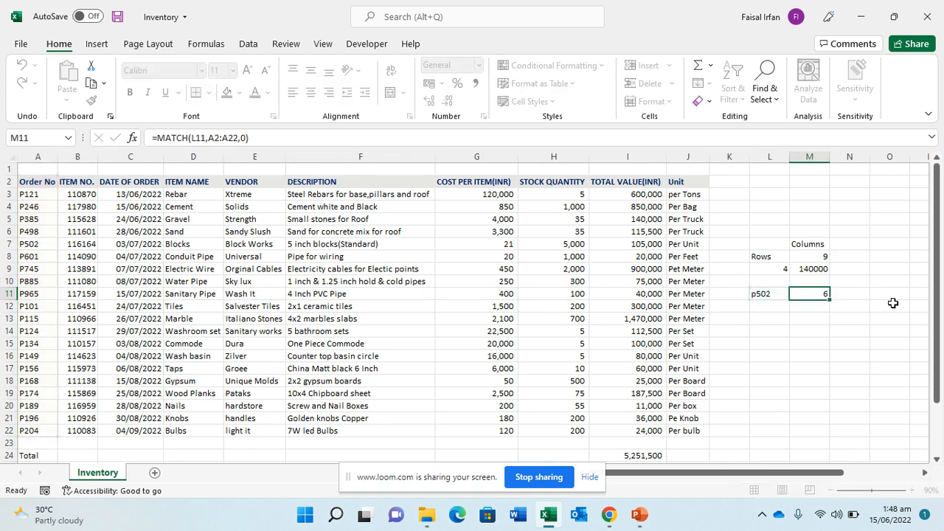
{"action": "key", "text": "F2"}
{"action": "key", "text": "Escape"}
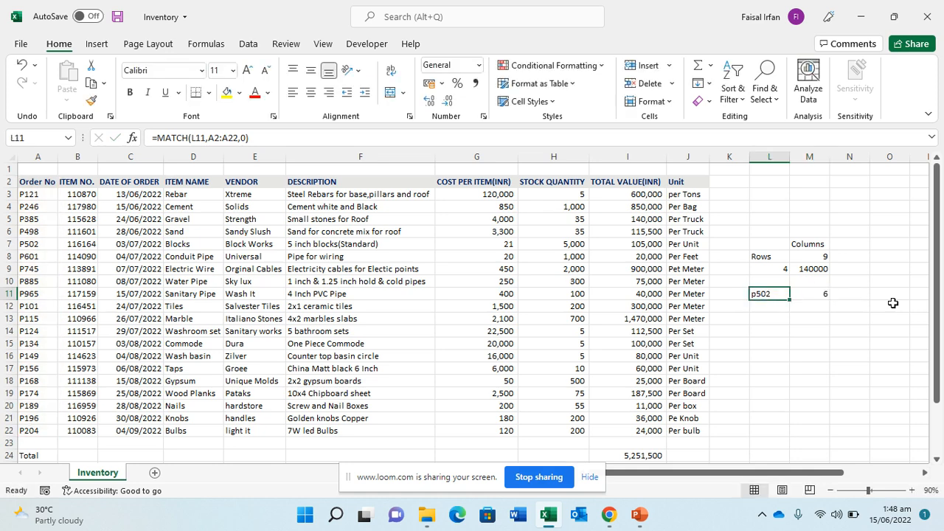
Step: Trace the position of the Blocks order down the Order No column to verify the MATCH result
{"action": "key", "text": "Left"}
{"action": "key", "text": "Left"}
{"action": "key", "text": "Left"}
{"action": "key", "text": "Left"}
{"action": "key", "text": "Left"}
{"action": "key", "text": "Left"}
{"action": "key", "text": "Left"}
{"action": "key", "text": "Left"}
{"action": "key", "text": "Left"}
{"action": "key", "text": "Left"}
{"action": "key", "text": "Left"}
{"action": "key", "text": "Left"}
{"action": "key", "text": "Up"}
{"action": "key", "text": "Up"}
{"action": "key", "text": "Up"}
{"action": "key", "text": "Up"}
{"action": "key", "text": "Up"}
{"action": "key", "text": "Up"}
{"action": "key", "text": "Up"}
{"action": "key", "text": "Up"}
{"action": "key", "text": "Up"}
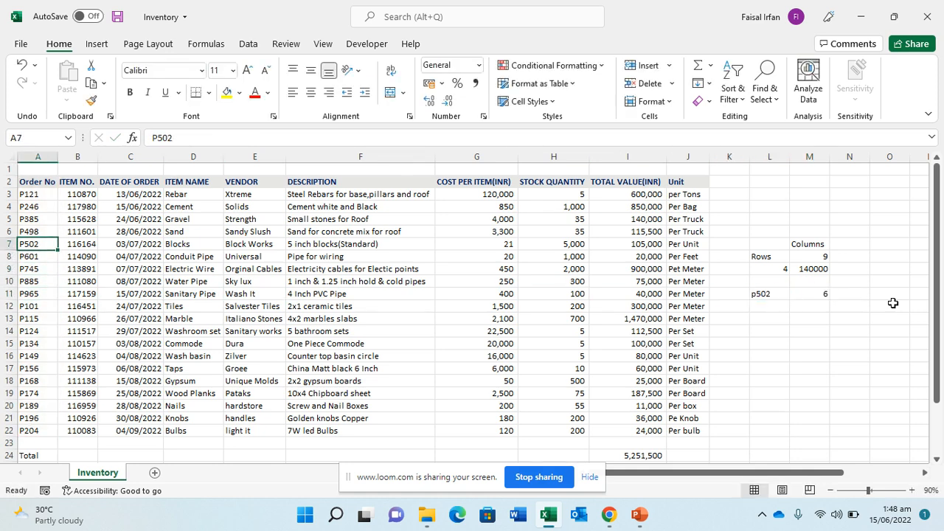
{"action": "key", "text": "Down"}
{"action": "key", "text": "Down"}
{"action": "key", "text": "Down"}
{"action": "key", "text": "Down"}
{"action": "key", "text": "Down"}
{"action": "key", "text": "Up"}
{"action": "key", "text": "Up"}
{"action": "key", "text": "Up"}
{"action": "key", "text": "Up"}
{"action": "key", "text": "Up"}
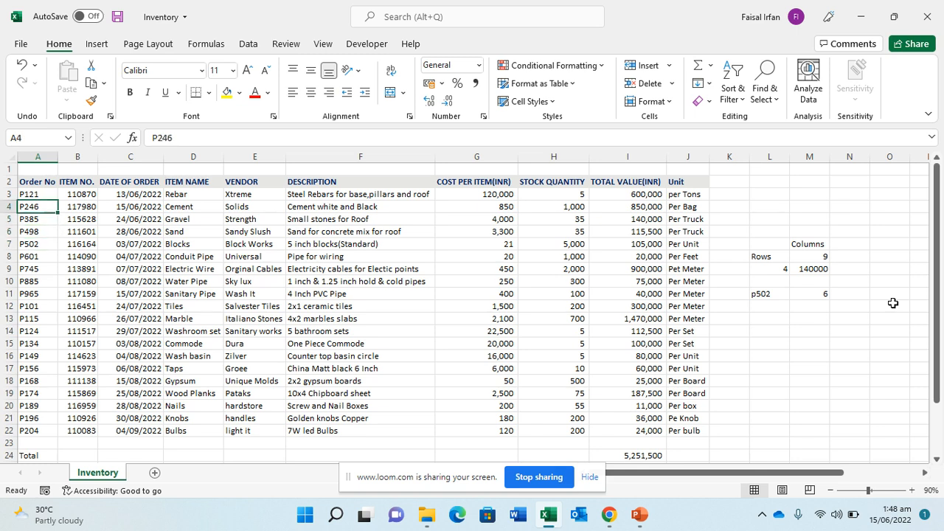
{"action": "key", "text": "Down"}
{"action": "key", "text": "Down"}
{"action": "key", "text": "Down"}
{"action": "key", "text": "Down"}
{"action": "key", "text": "Down"}
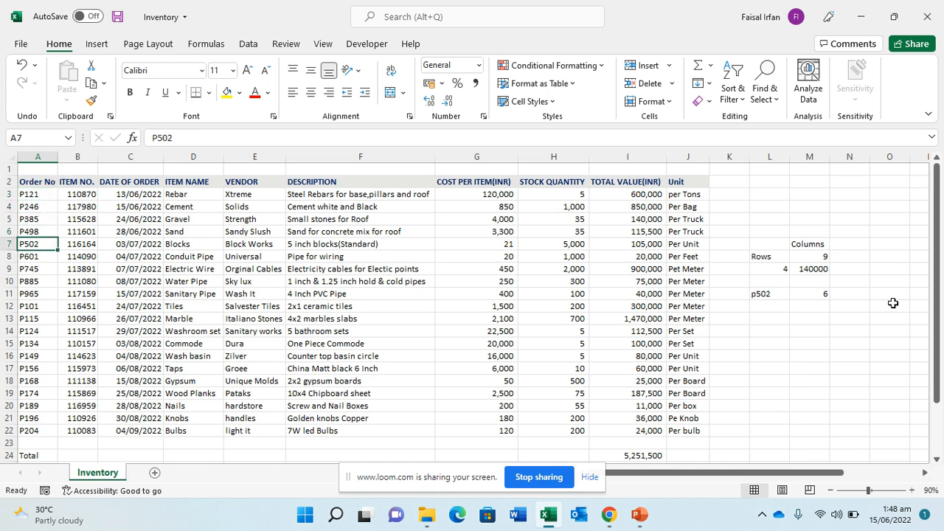
Step: Clear the INDEX and MATCH example cells in L7:M11
{"action": "key", "text": "Right"}
{"action": "key", "text": "Right"}
{"action": "key", "text": "Right"}
{"action": "key", "text": "Right"}
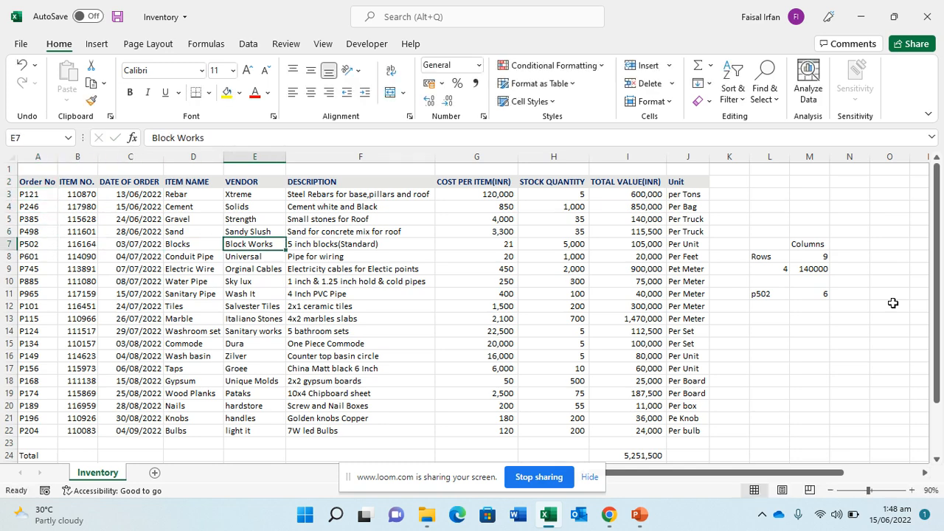
{"action": "key", "text": "Right"}
{"action": "key", "text": "Right"}
{"action": "key", "text": "Right"}
{"action": "key", "text": "Right"}
{"action": "key", "text": "Right"}
{"action": "key", "text": "Right"}
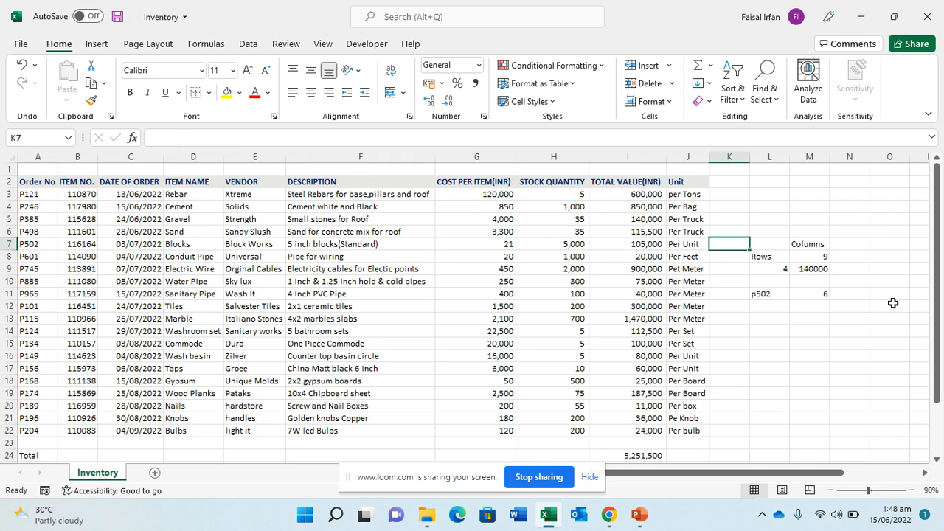
{"action": "key", "text": "Down"}
{"action": "key", "text": "Down"}
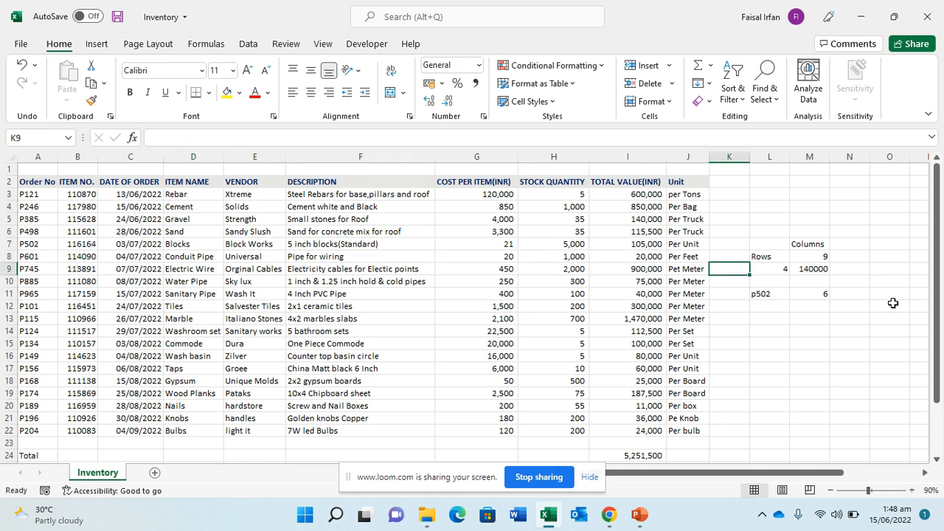
{"action": "key", "text": "Right"}
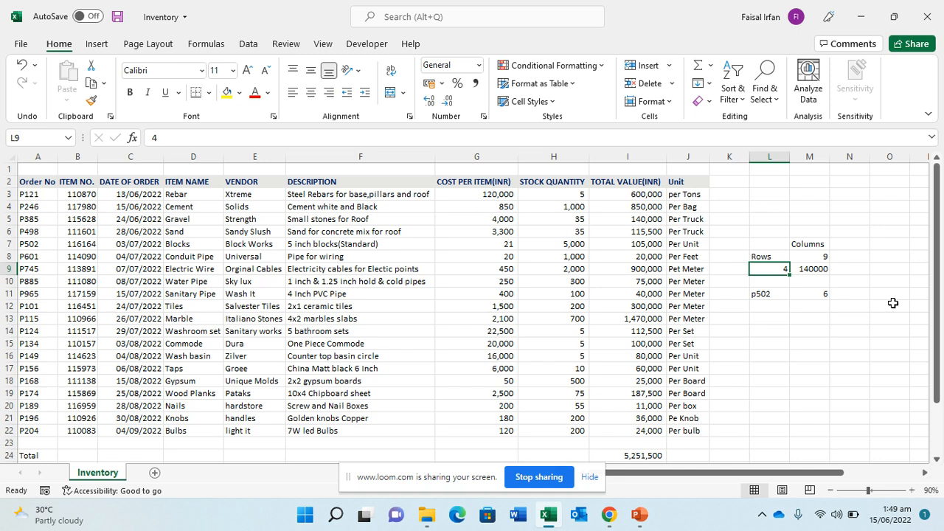
{"action": "key", "text": "Up"}
{"action": "key", "text": "Up"}
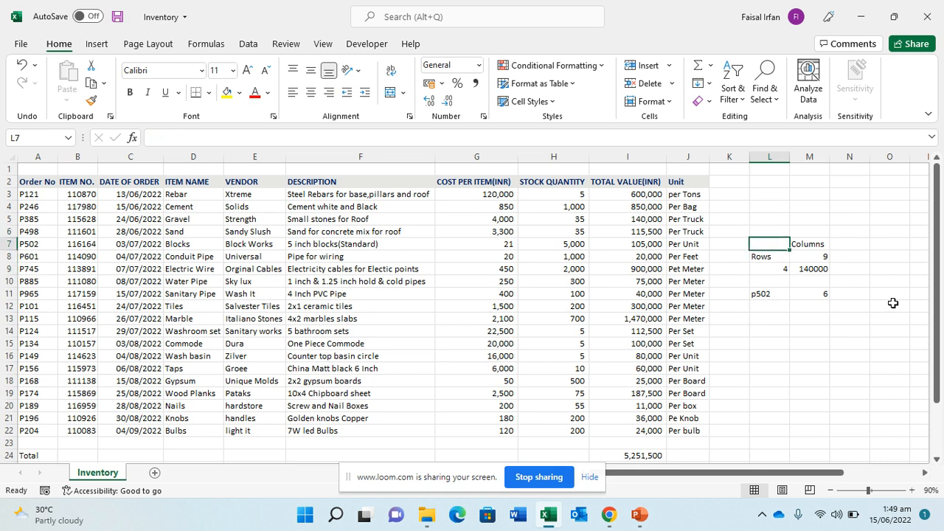
{"action": "key", "text": "shift+Down"}
{"action": "key", "text": "shift+Down"}
{"action": "key", "text": "shift+Down"}
{"action": "key", "text": "shift+Down"}
{"action": "key", "text": "shift+Right"}
{"action": "key", "text": "Delete"}
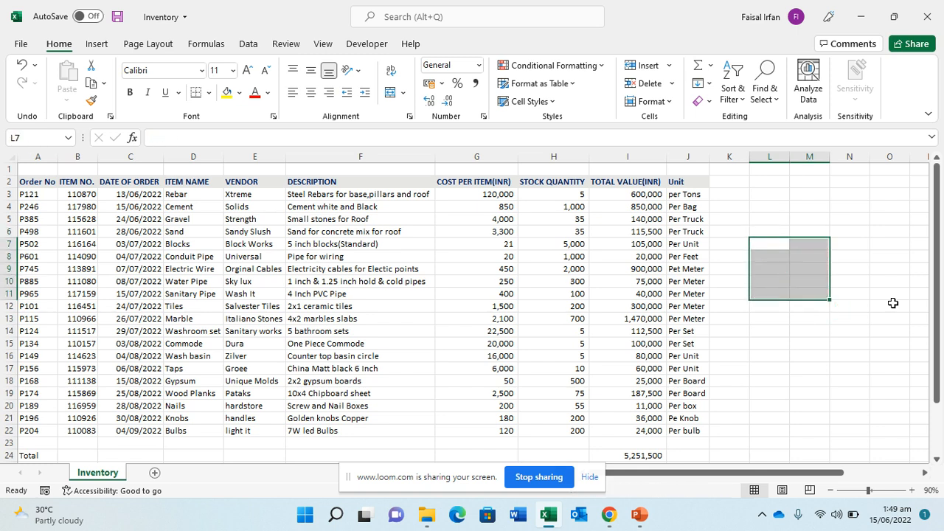
Step: Enter the label Rows in cell L9
{"action": "key", "text": "Right"}
{"action": "key", "text": "Down"}
{"action": "key", "text": "Left"}
{"action": "key", "text": "Right"}
{"action": "key", "text": "Left"}
{"action": "key", "text": "Down"}
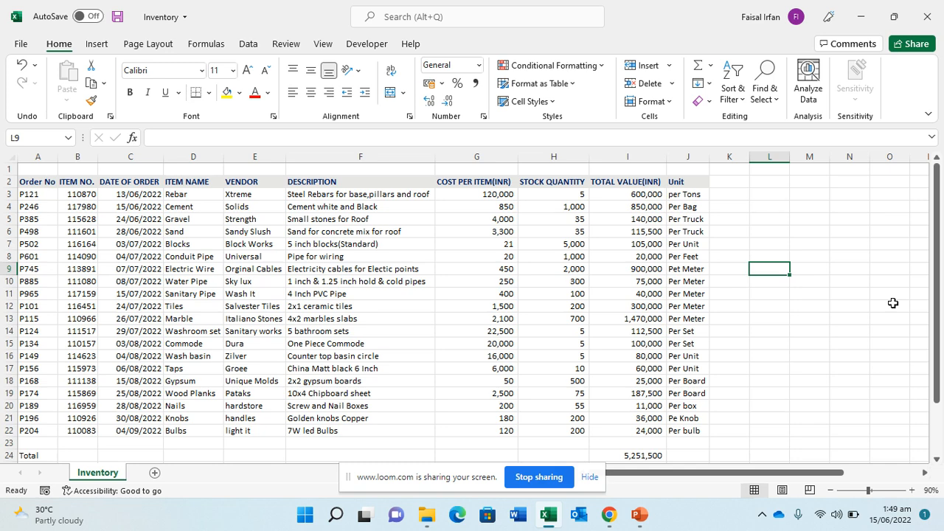
{"action": "type", "text": "Row"}
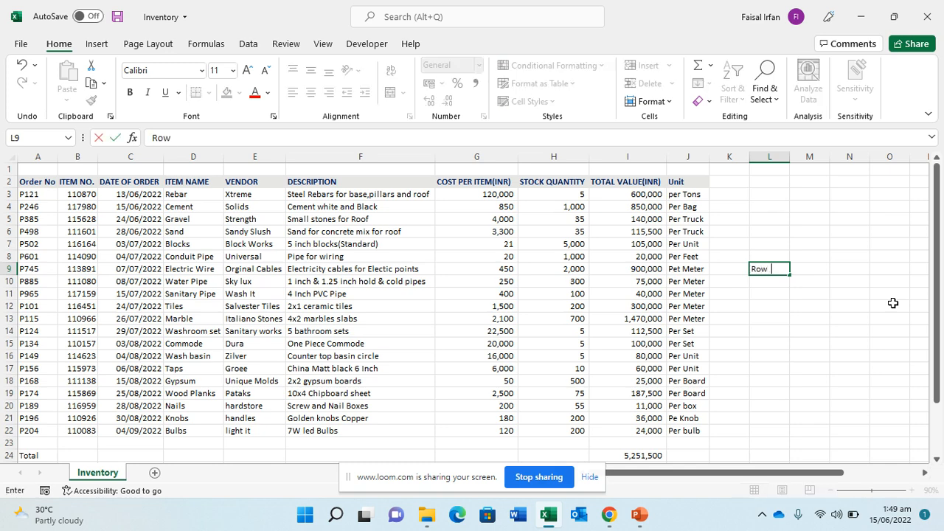
{"action": "key", "text": "BackSpace"}
{"action": "type", "text": "s"}
{"action": "key", "text": "Return"}
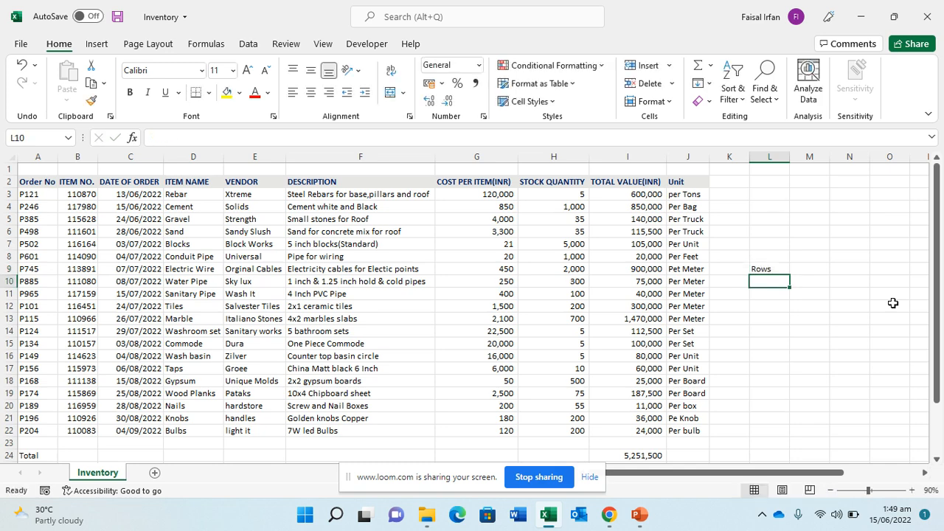
Step: Enter the label Columns in cell M7
{"action": "key", "text": "Up"}
{"action": "key", "text": "Up"}
{"action": "key", "text": "Right"}
{"action": "key", "text": "Up"}
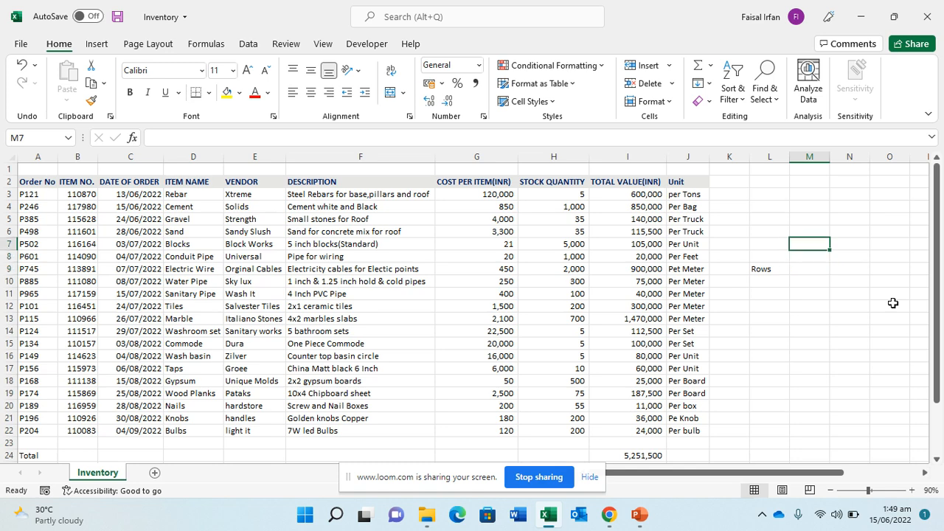
{"action": "type", "text": "Columns"}
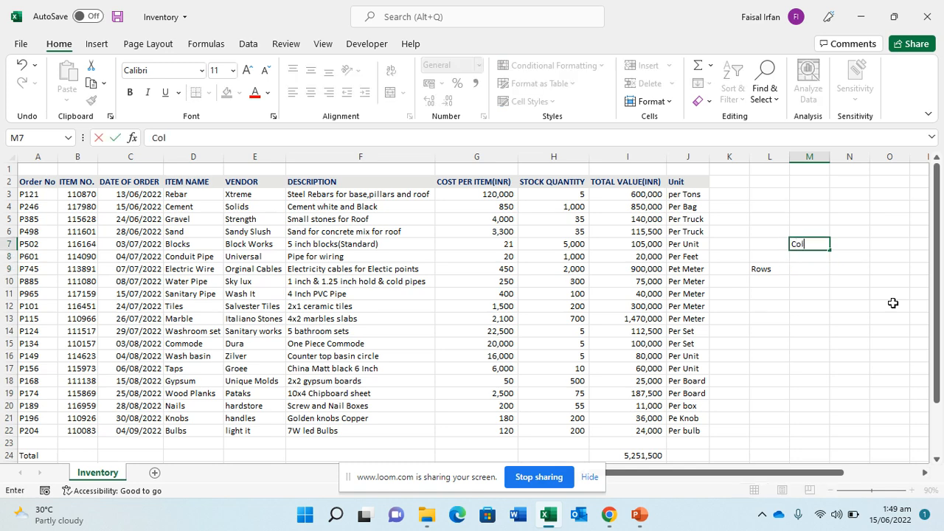
{"action": "key", "text": "BackSpace"}
{"action": "key", "text": "BackSpace"}
{"action": "type", "text": "ns"}
{"action": "key", "text": "Return"}
{"action": "key", "text": "Left"}
{"action": "key", "text": "Right"}
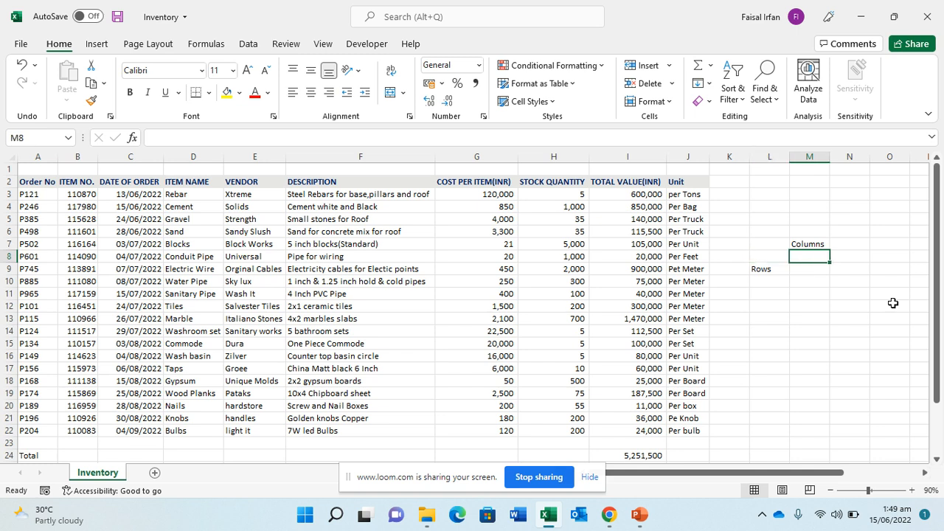
Step: Move the Rows label from L9 up to L8
{"action": "key", "text": "Left"}
{"action": "key", "text": "Down"}
{"action": "key", "text": "Down"}
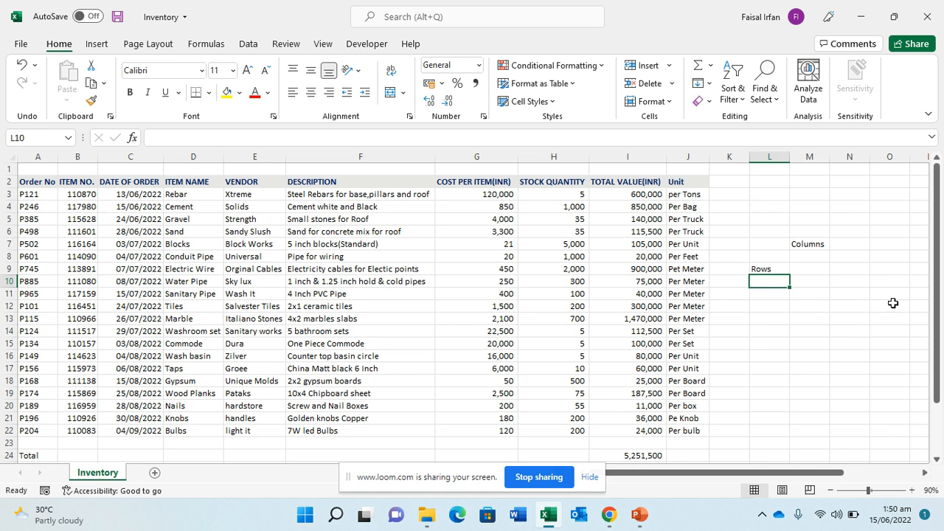
{"action": "key", "text": "Up"}
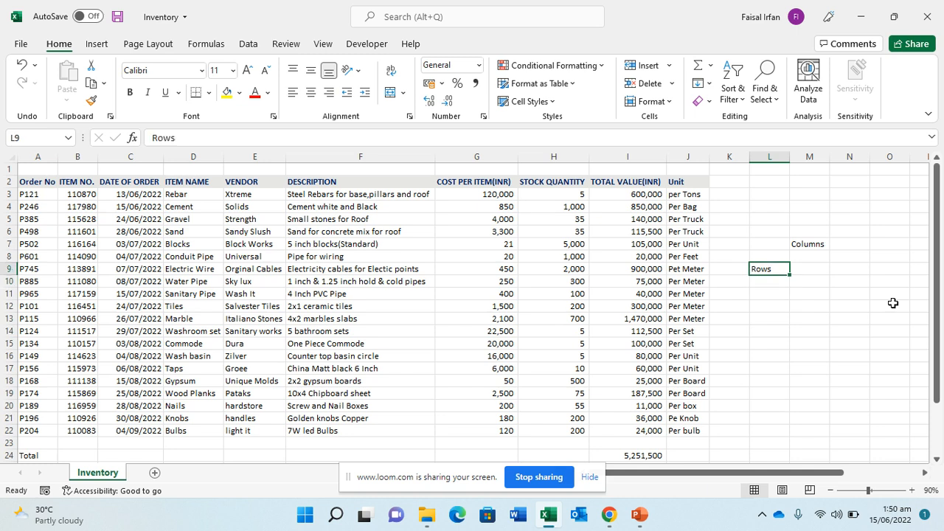
{"action": "key", "text": "Right"}
{"action": "key", "text": "Left"}
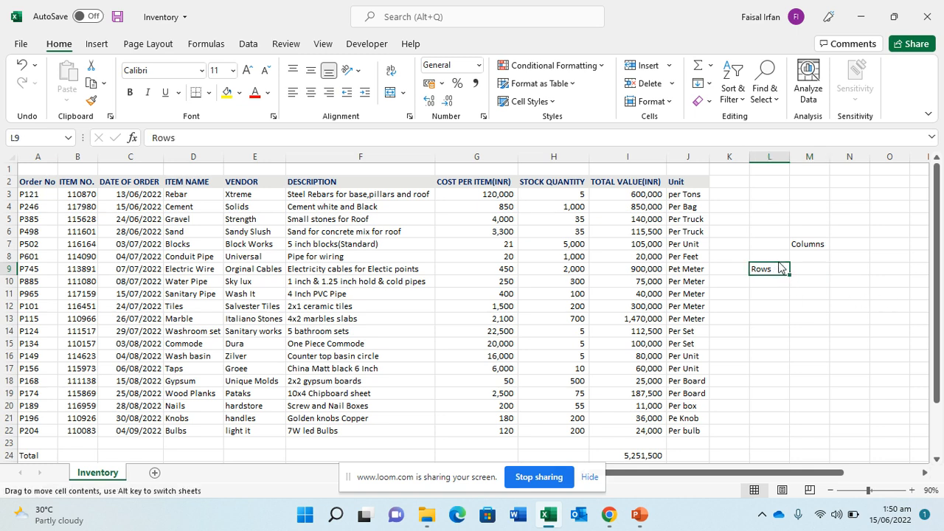
{"action": "left_click_drag", "start_coordinate": [780, 267], "coordinate": [779, 255]}
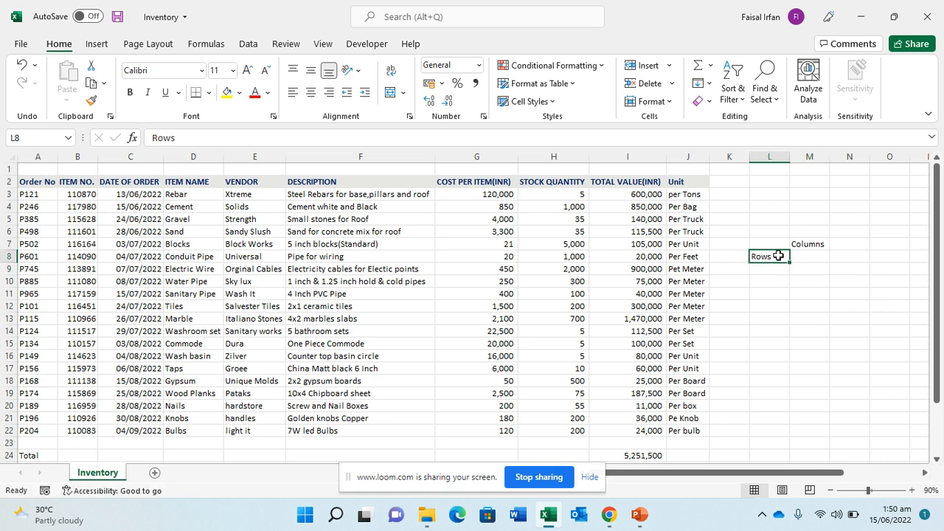
Step: Start an INDEX formula in cell M9 with the whole inventory table A2:J22, headers included, as its array
{"action": "left_click", "coordinate": [821, 267]}
{"action": "type", "text": "=in"}
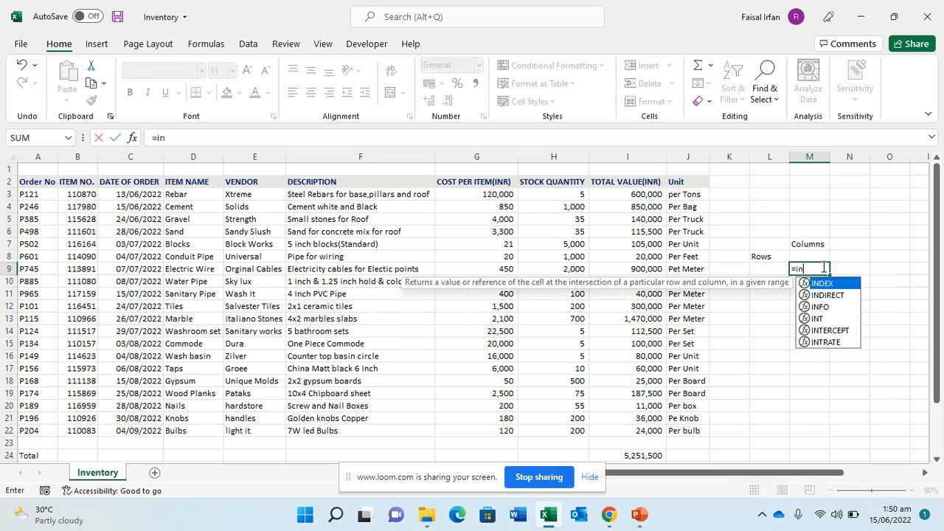
{"action": "key", "text": "Tab"}
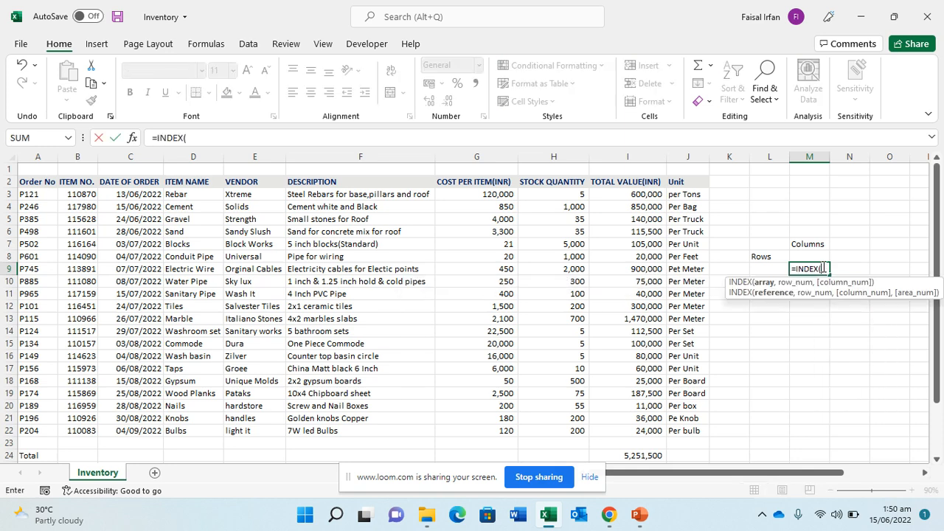
{"action": "left_click", "coordinate": [217, 257]}
{"action": "key", "text": "Left"}
{"action": "key", "text": "Left"}
{"action": "key", "text": "Left"}
{"action": "key", "text": "Up"}
{"action": "key", "text": "Up"}
{"action": "key", "text": "Up"}
{"action": "key", "text": "Up"}
{"action": "key", "text": "Up"}
{"action": "key", "text": "Up"}
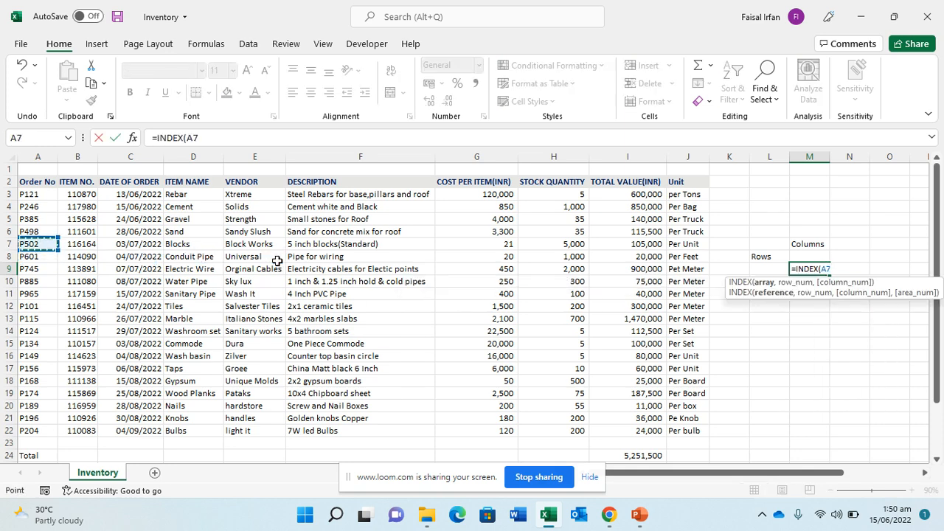
{"action": "key", "text": "shift+Down"}
{"action": "key", "text": "shift+Down"}
{"action": "key", "text": "shift+Down"}
{"action": "key", "text": "shift+Down"}
{"action": "key", "text": "shift+Down"}
{"action": "key", "text": "shift+Down"}
{"action": "key", "text": "shift+Down"}
{"action": "key", "text": "shift+Down"}
{"action": "key", "text": "shift+Down"}
{"action": "key", "text": "shift+Down"}
{"action": "key", "text": "shift+Down"}
{"action": "key", "text": "shift+Down"}
{"action": "key", "text": "shift+Down"}
{"action": "key", "text": "shift+Down"}
{"action": "key", "text": "shift+Down"}
{"action": "key", "text": "shift+Down"}
{"action": "key", "text": "shift+Down"}
{"action": "key", "text": "shift+Down"}
{"action": "key", "text": "shift+Down"}
{"action": "key", "text": "shift+Down"}
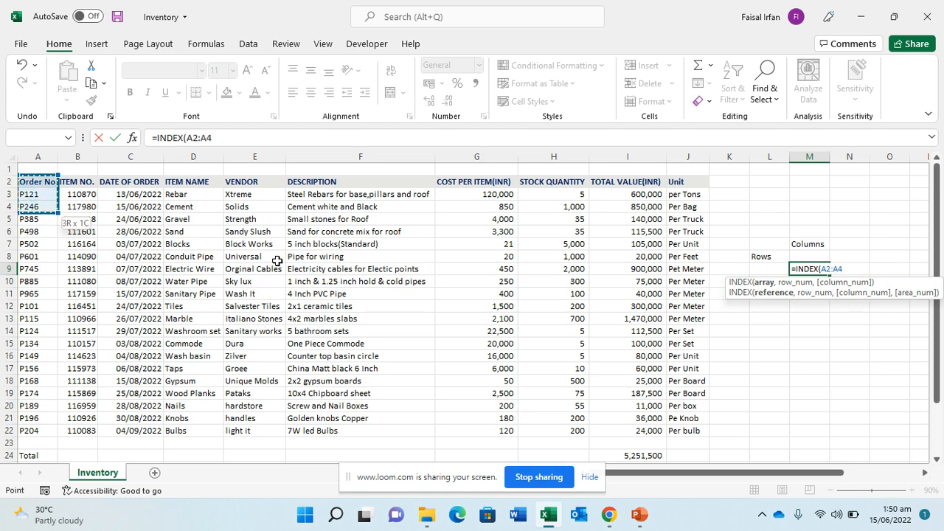
{"action": "key", "text": "shift+Right"}
{"action": "key", "text": "shift+Right"}
{"action": "key", "text": "shift+Right"}
{"action": "key", "text": "shift+Right"}
{"action": "key", "text": "shift+Right"}
{"action": "key", "text": "shift+Right"}
{"action": "key", "text": "shift+Right"}
{"action": "key", "text": "shift+Right"}
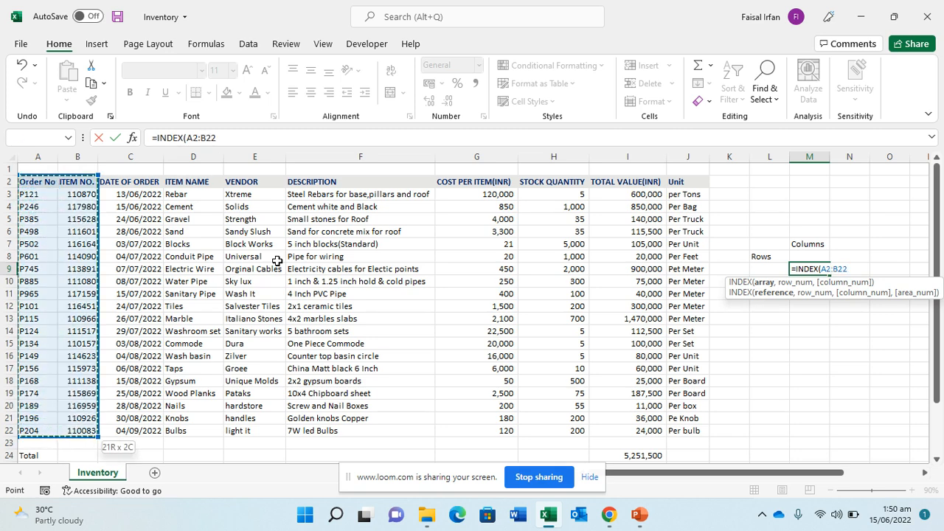
{"action": "key", "text": "shift+Right"}
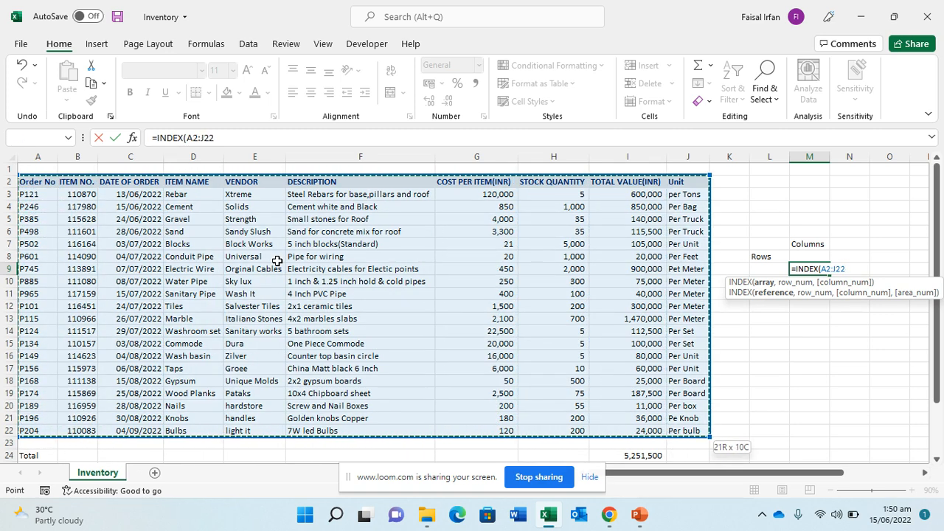
{"action": "type", "text": ","}
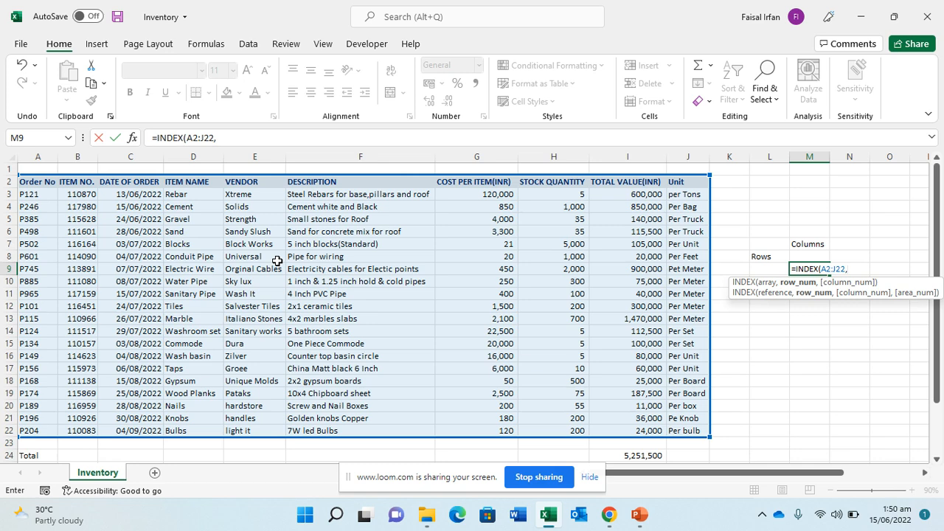
Step: Add MATCH(L9,A2:A22,0) as the row number argument of the INDEX formula in M9
{"action": "type", "text": "ma"}
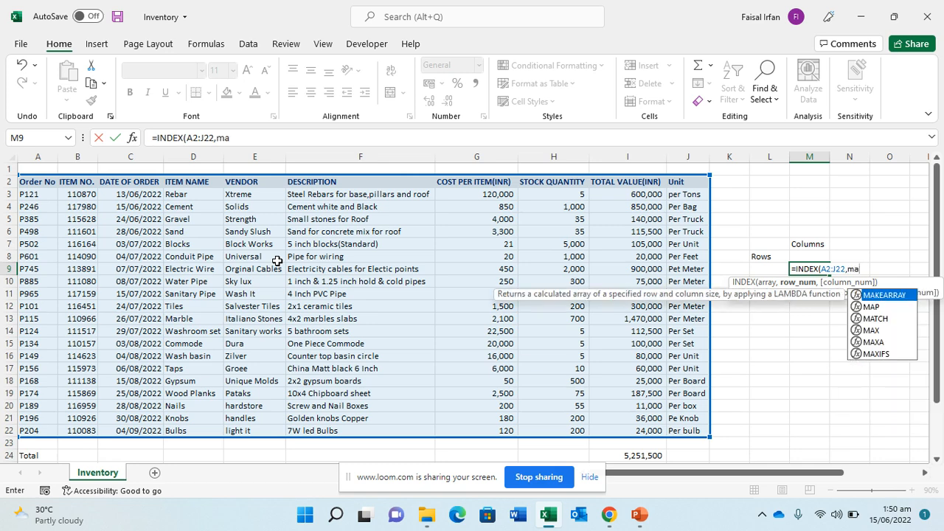
{"action": "type", "text": "t"}
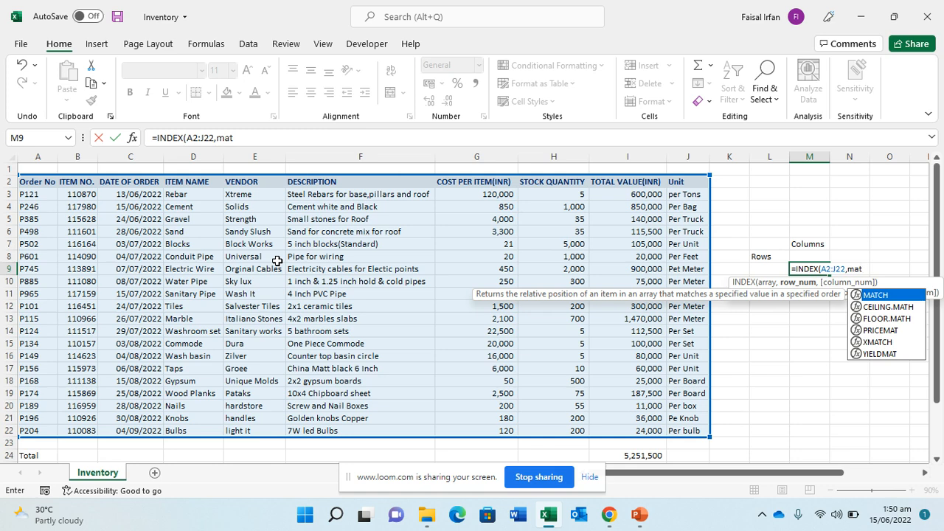
{"action": "key", "text": "Tab"}
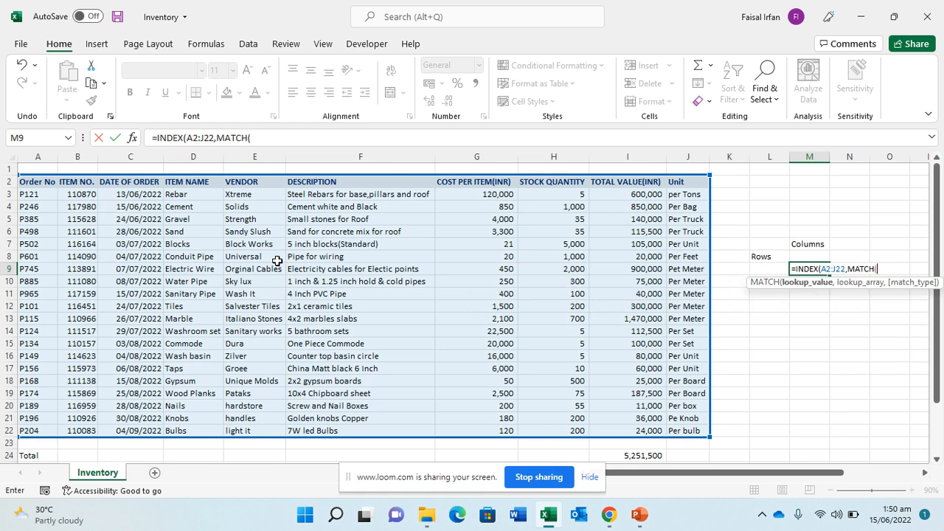
{"action": "key", "text": "BackSpace"}
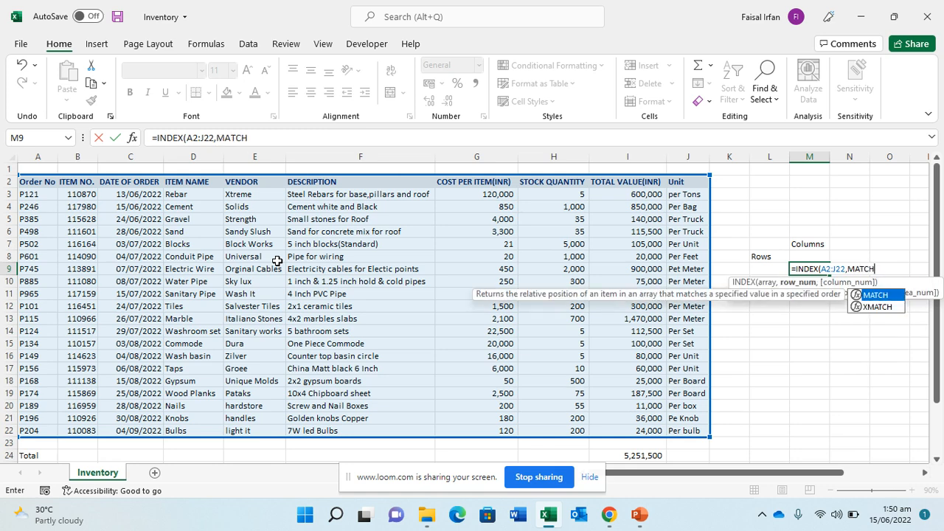
{"action": "type", "text": "("}
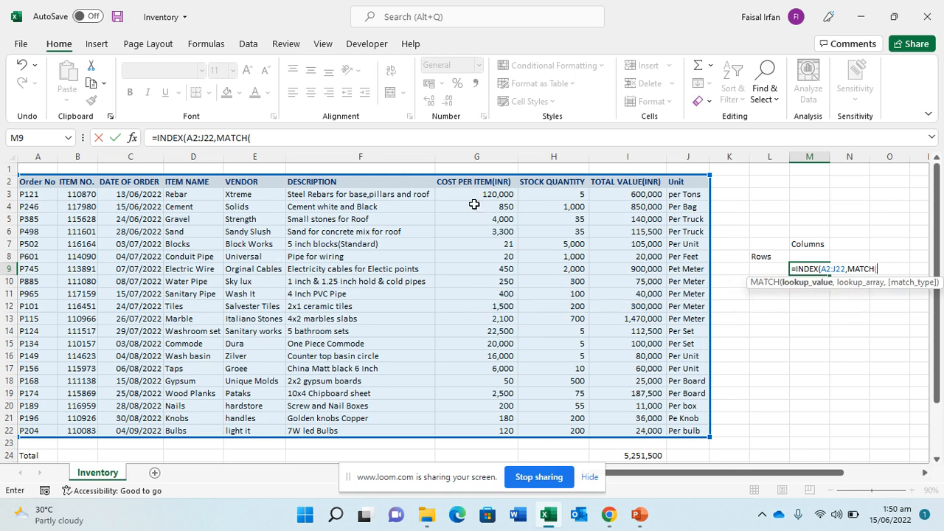
{"action": "left_click", "coordinate": [758, 270]}
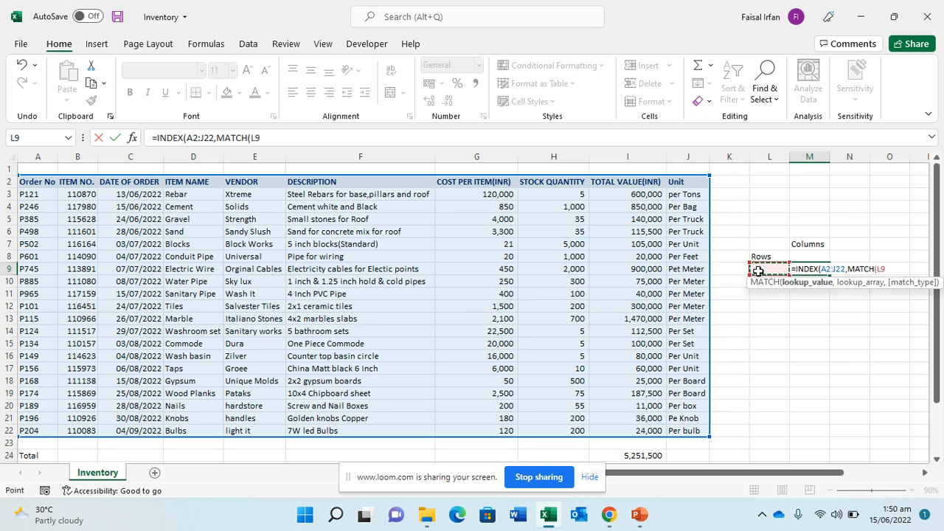
{"action": "type", "text": ","}
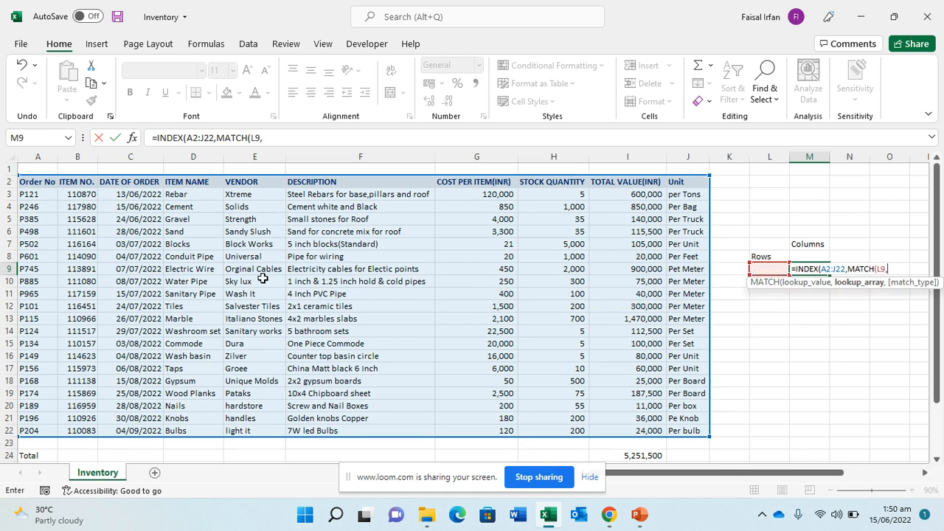
{"action": "left_click_drag", "start_coordinate": [41, 186], "coordinate": [41, 431]}
{"action": "type", "text": ","}
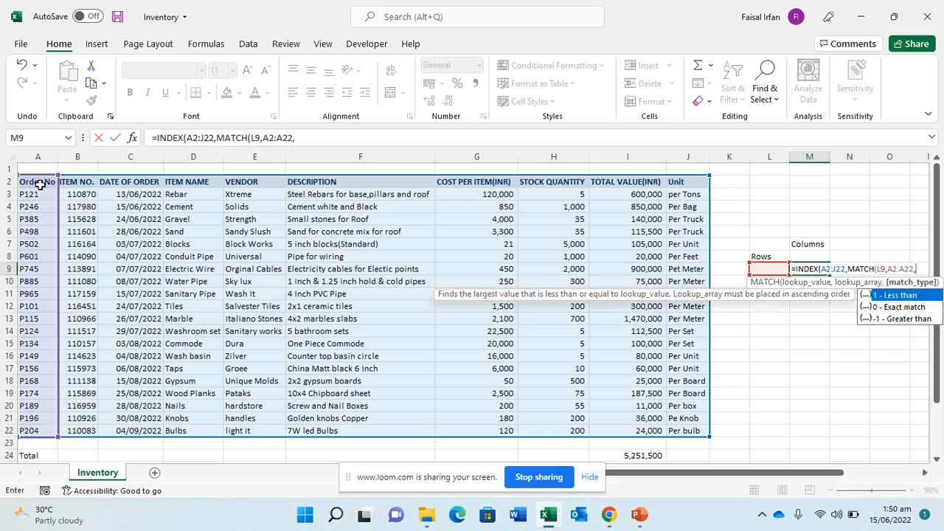
{"action": "key", "text": "Down"}
{"action": "key", "text": "Escape"}
{"action": "type", "text": "0"}
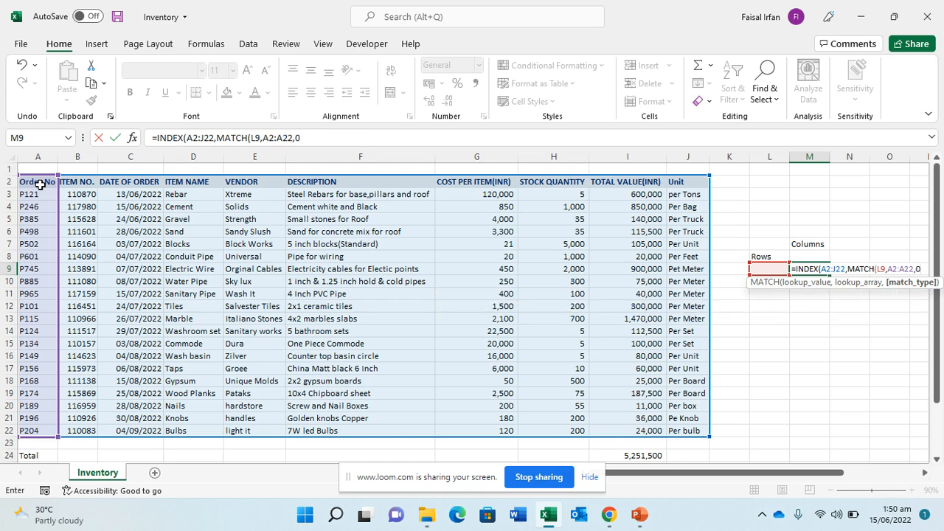
{"action": "type", "text": ")"}
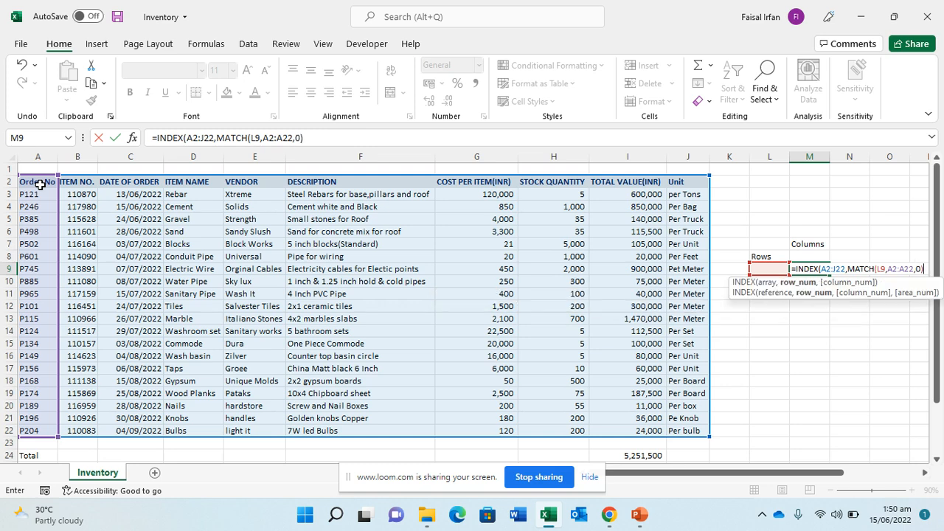
{"action": "type", "text": ","}
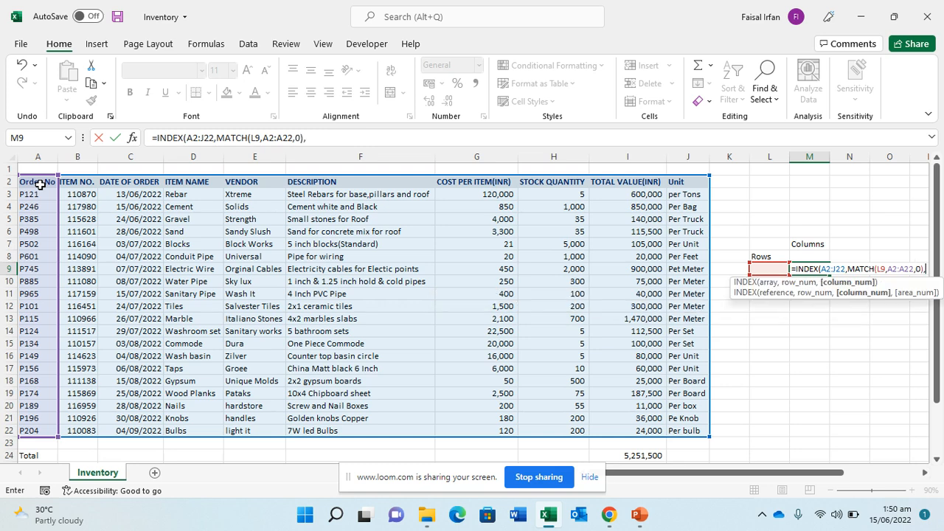
Step: Begin a second MATCH for the column number argument, using cell M8 as its lookup value
{"action": "type", "text": "ma"}
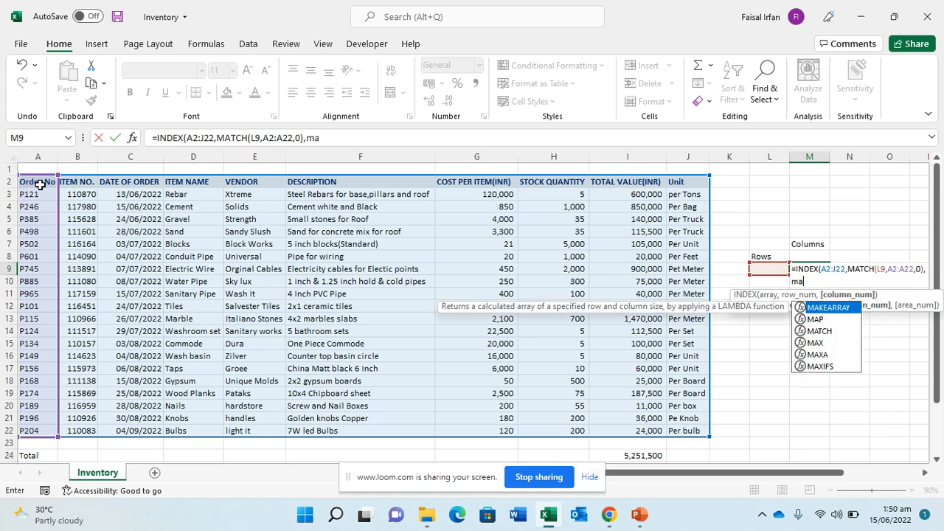
{"action": "type", "text": "tc"}
{"action": "key", "text": "Tab"}
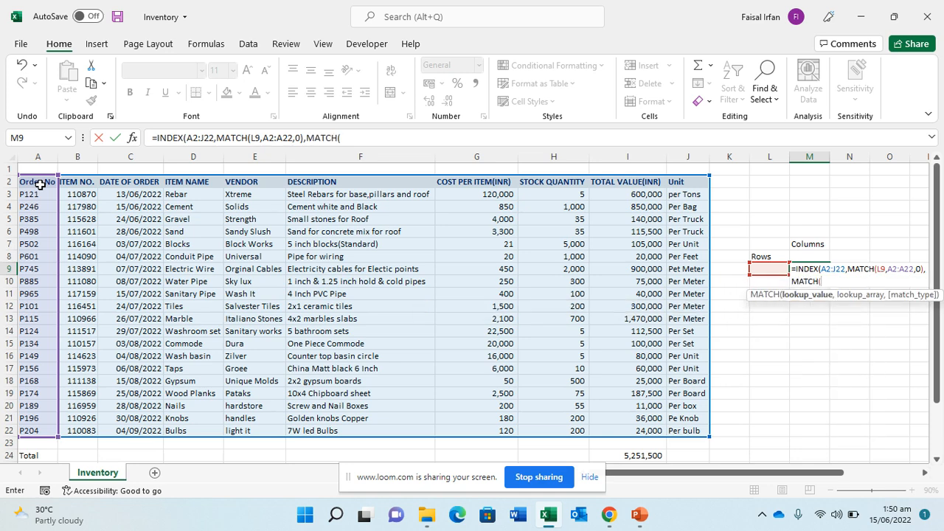
{"action": "key", "text": "Left"}
{"action": "key", "text": "ctrl+Left"}
{"action": "key", "text": "Up"}
{"action": "key", "text": "Up"}
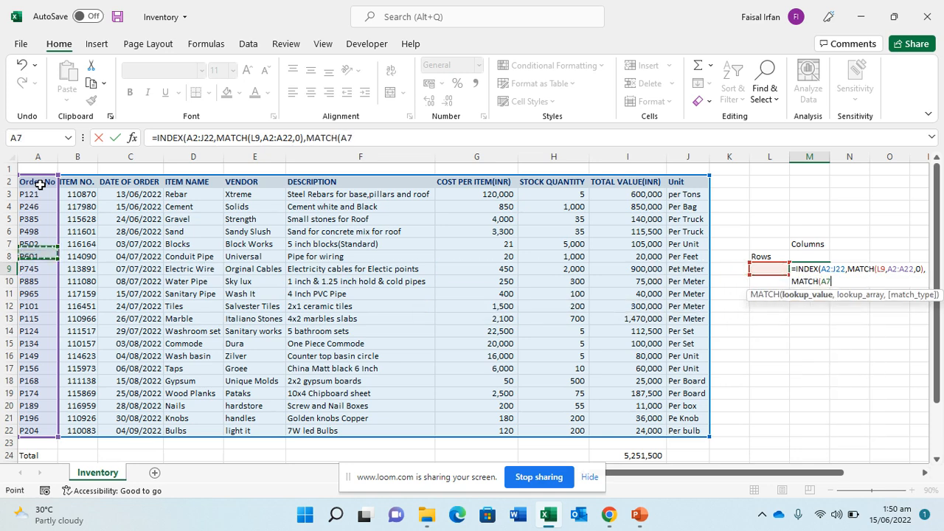
{"action": "key", "text": "Right"}
{"action": "key", "text": "Right"}
{"action": "key", "text": "Right"}
{"action": "key", "text": "Right"}
{"action": "key", "text": "Right"}
{"action": "key", "text": "Right"}
{"action": "key", "text": "Right"}
{"action": "key", "text": "Right"}
{"action": "key", "text": "Right"}
{"action": "key", "text": "Right"}
{"action": "key", "text": "Right"}
{"action": "key", "text": "Right"}
{"action": "key", "text": "Right"}
{"action": "key", "text": "Right"}
{"action": "key", "text": "Down"}
{"action": "key", "text": "Left"}
{"action": "key", "text": "Left"}
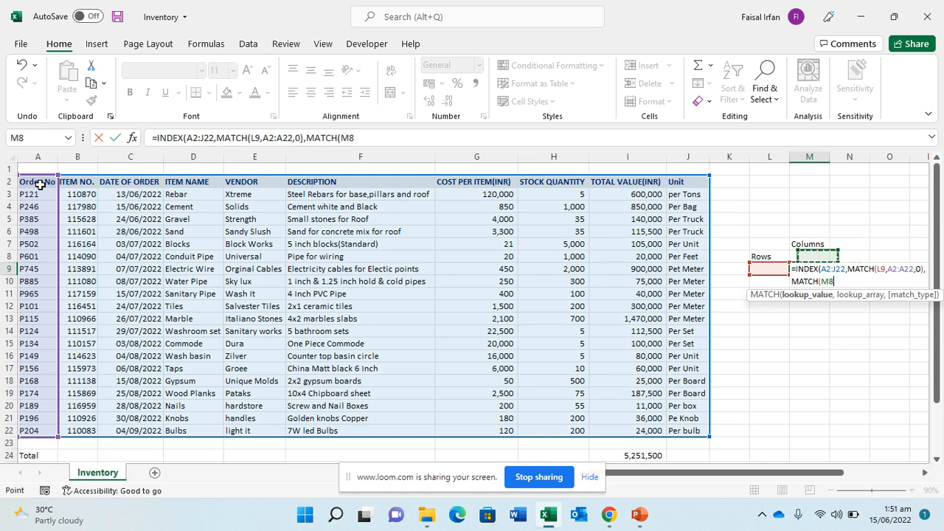
{"action": "type", "text": ","}
Step: Complete the column MATCH with header range A2:J2 and exact match 0, close both functions, and commit the formula in M9
{"action": "key", "text": "Left"}
{"action": "key", "text": "ctrl+Left"}
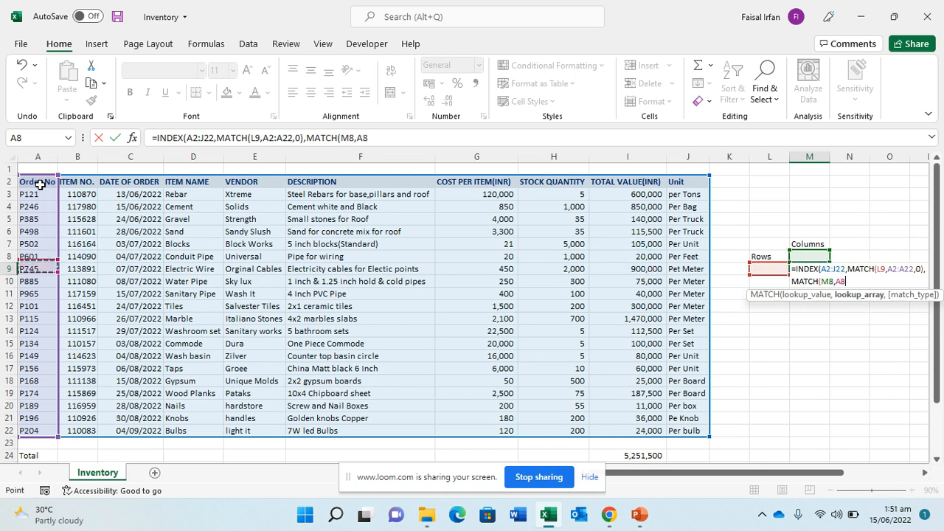
{"action": "key", "text": "Up"}
{"action": "key", "text": "Up"}
{"action": "key", "text": "Up"}
{"action": "key", "text": "Up"}
{"action": "key", "text": "Up"}
{"action": "key", "text": "Up"}
{"action": "key", "text": "Up"}
{"action": "key", "text": "shift+Right"}
{"action": "key", "text": "shift+Right"}
{"action": "key", "text": "shift+Right"}
{"action": "key", "text": "shift+Right"}
{"action": "key", "text": "shift+Right"}
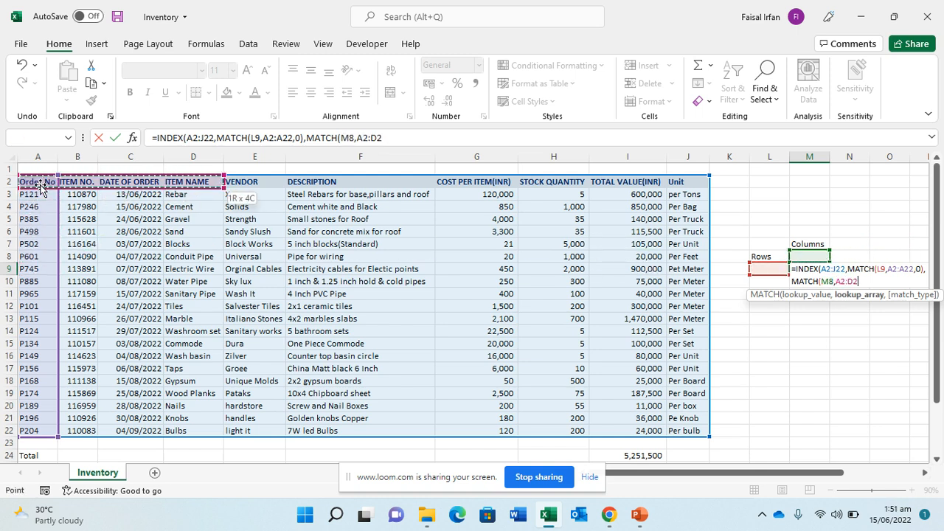
{"action": "key", "text": "shift+Right"}
{"action": "key", "text": "shift+Right"}
{"action": "key", "text": "shift+Right"}
{"action": "key", "text": "shift+Right"}
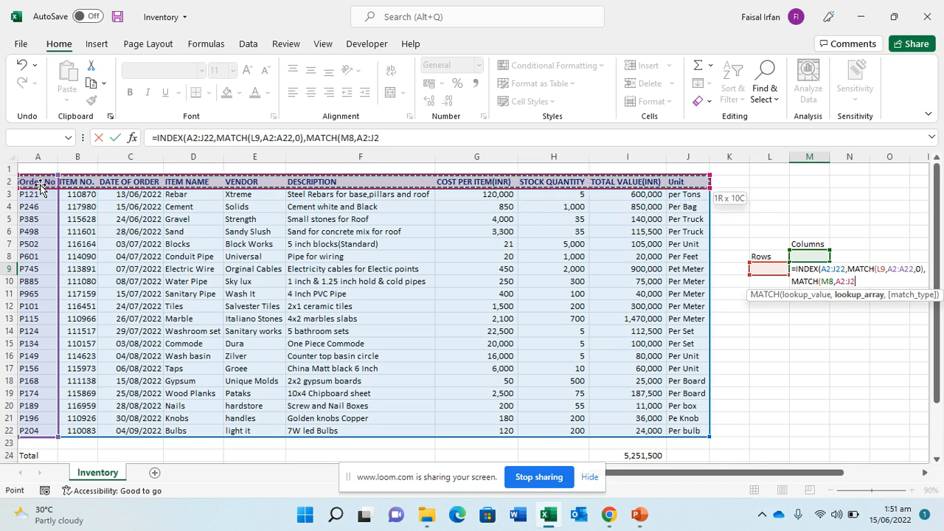
{"action": "type", "text": ","}
{"action": "key", "text": "Down"}
{"action": "key", "text": "Tab"}
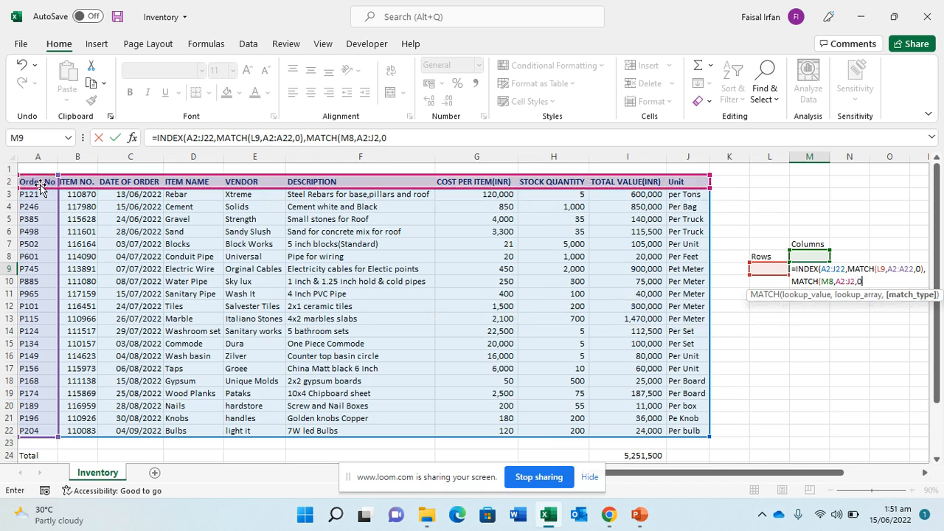
{"action": "type", "text": ")"}
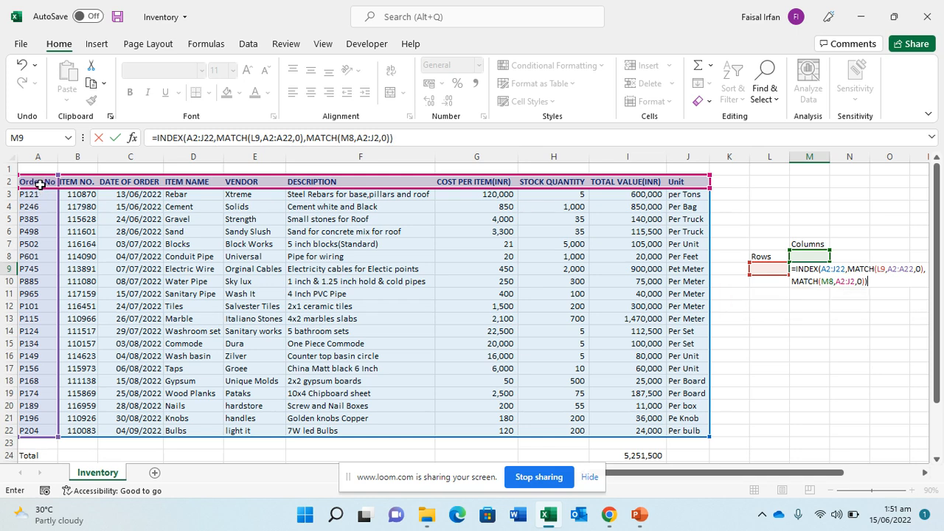
{"action": "key", "text": "ctrl+Return"}
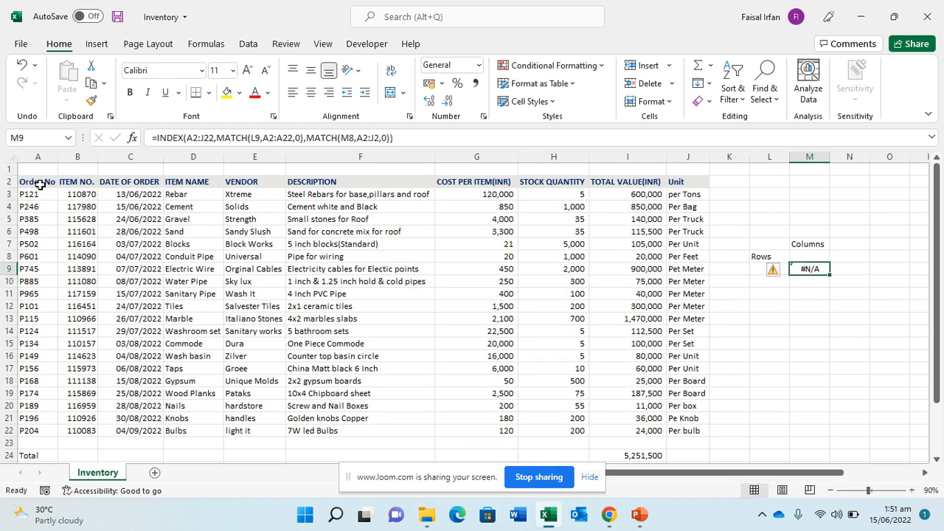
Step: Enter the order number of the Rebar item in cell L9 as the row lookup value
{"action": "key", "text": "F2"}
{"action": "key", "text": "Escape"}
{"action": "key", "text": "Left"}
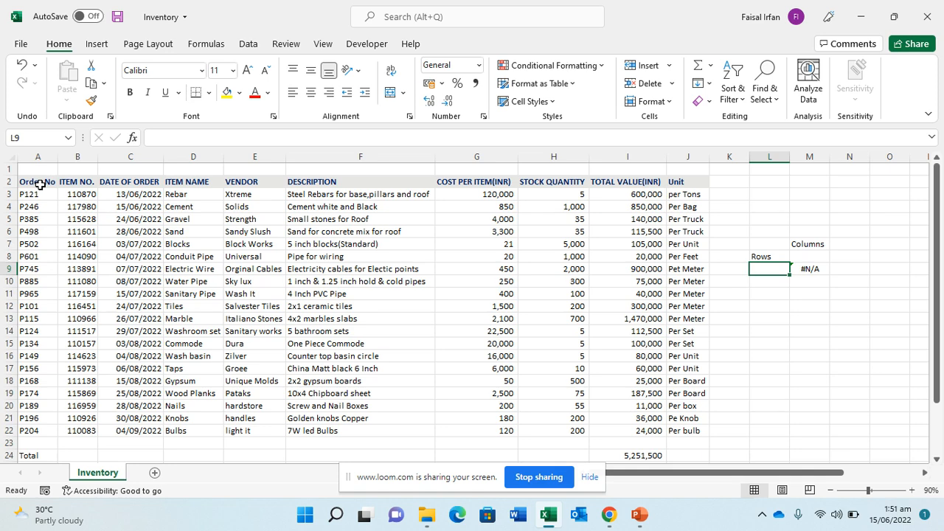
{"action": "type", "text": "P"}
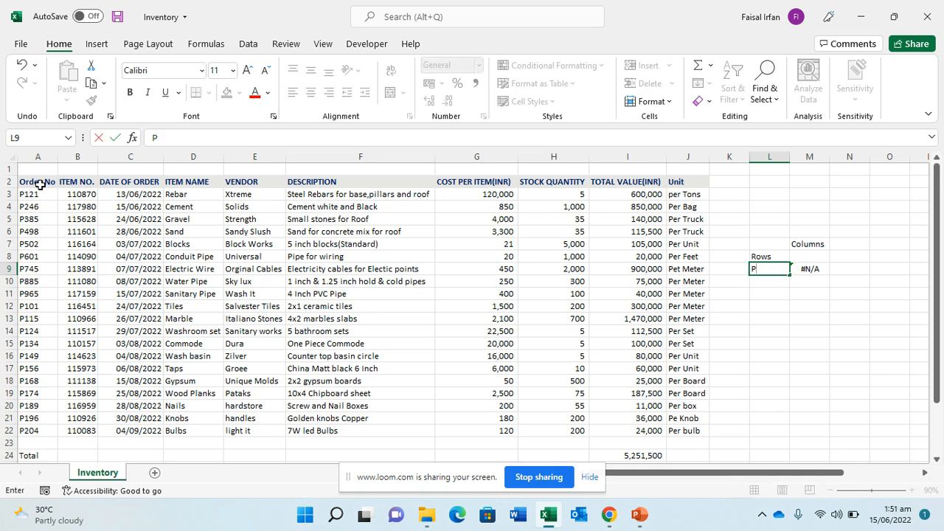
{"action": "type", "text": "121"}
{"action": "key", "text": "Return"}
Step: Enter vendor in cell M8 as the column lookup value
{"action": "key", "text": "Up"}
{"action": "key", "text": "Up"}
{"action": "key", "text": "Right"}
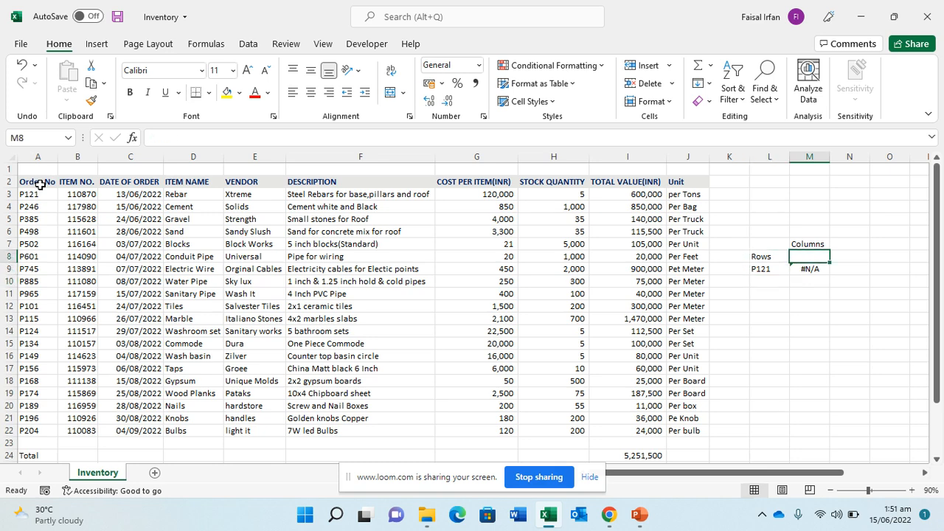
{"action": "type", "text": "ve"}
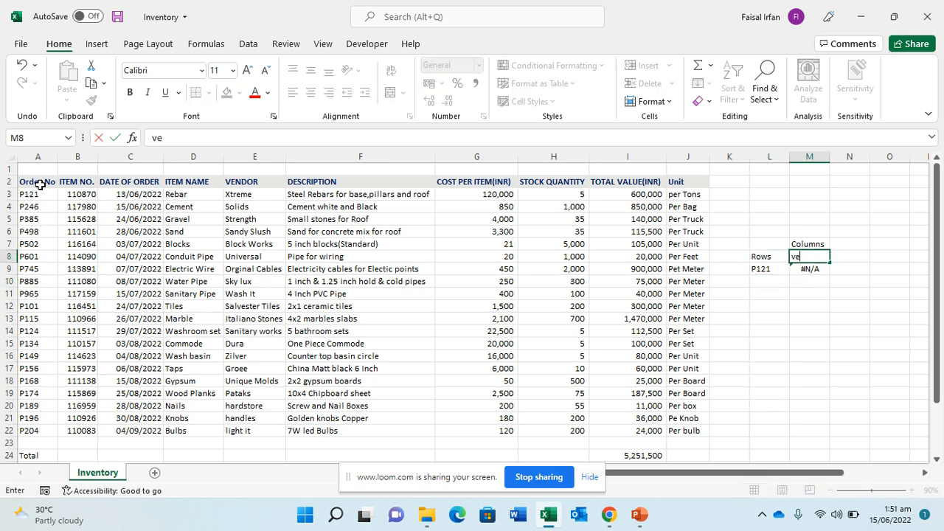
{"action": "type", "text": "ndor"}
{"action": "key", "text": "Return"}
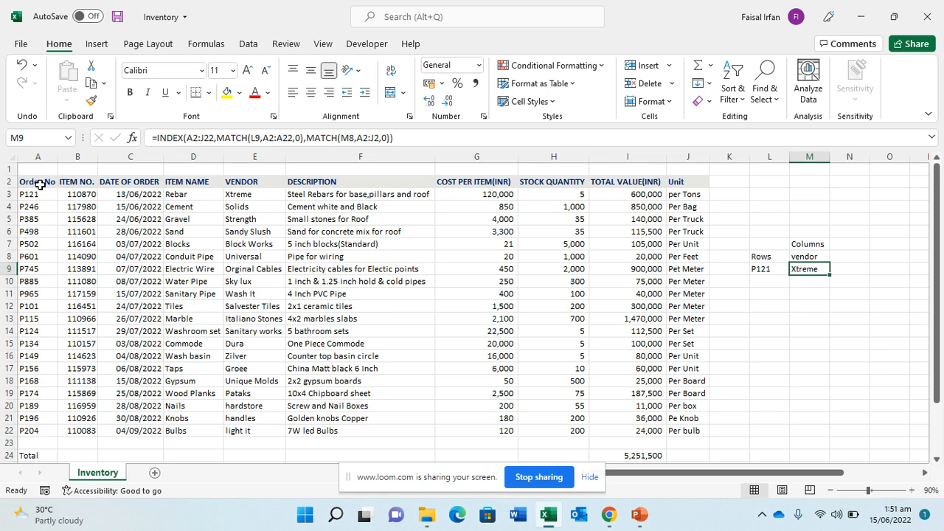
{"action": "key", "text": "Left"}
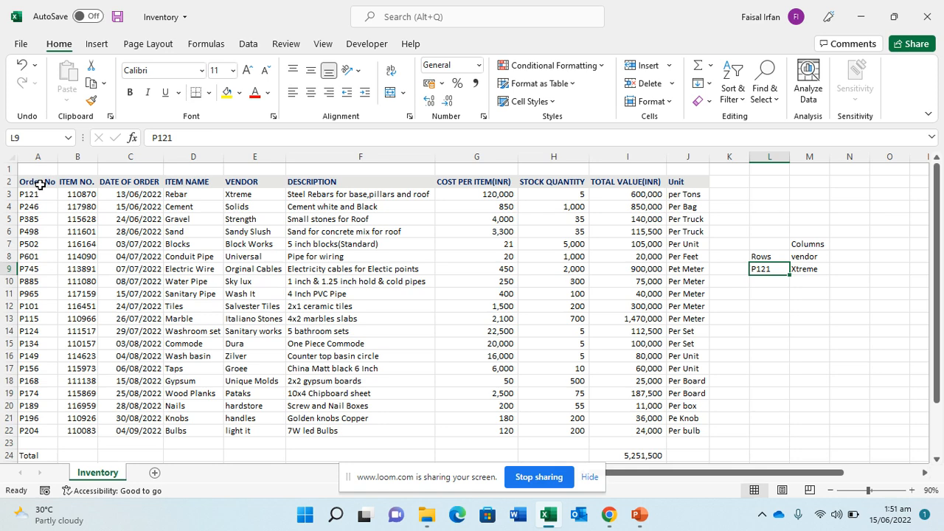
{"action": "key", "text": "Up"}
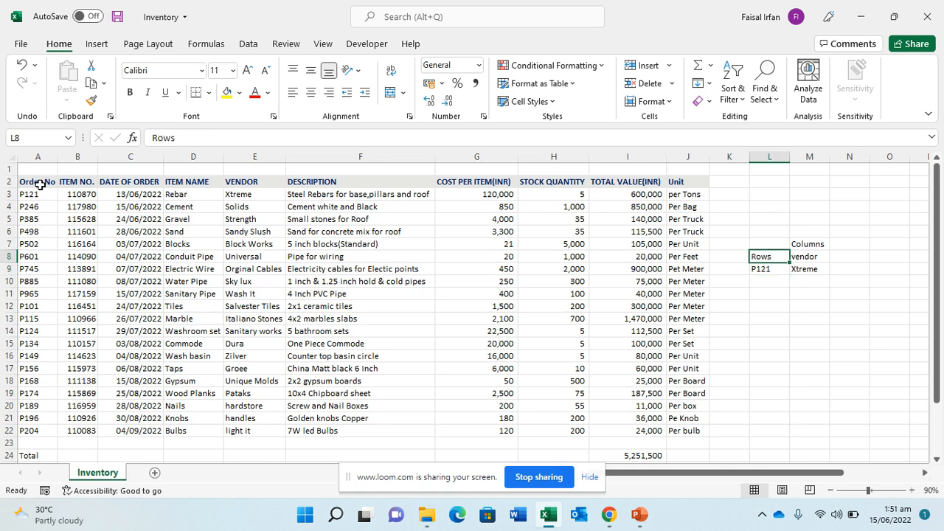
Step: Replace the Rows label in cell L8 with Order No
{"action": "type", "text": "Order "}
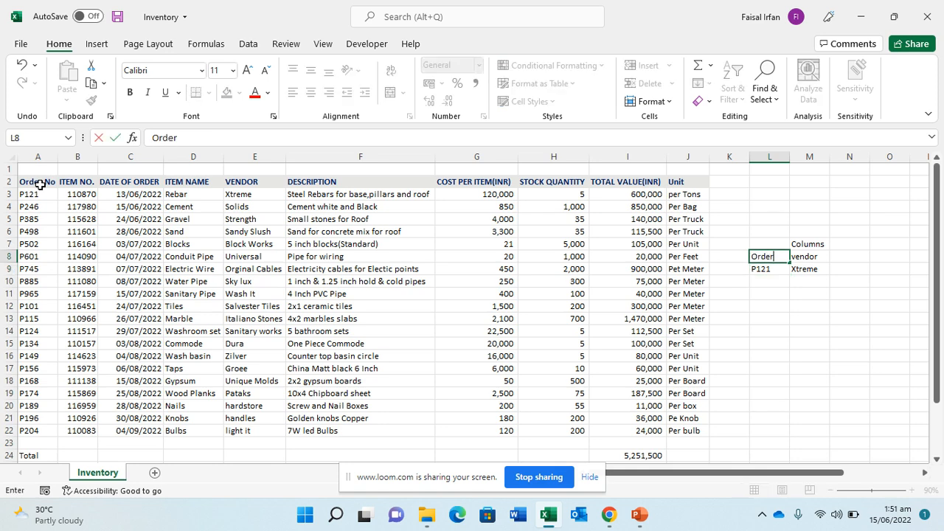
{"action": "type", "text": "No."}
{"action": "key", "text": "Return"}
Step: Replace the Columns heading in cell M7 with Specification
{"action": "key", "text": "Up"}
{"action": "key", "text": "Up"}
{"action": "key", "text": "Right"}
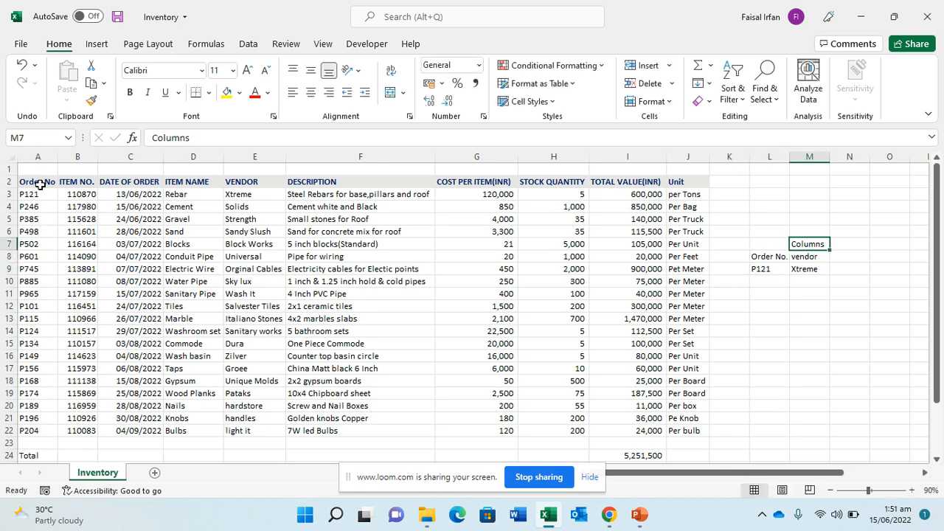
{"action": "type", "text": "Spe"}
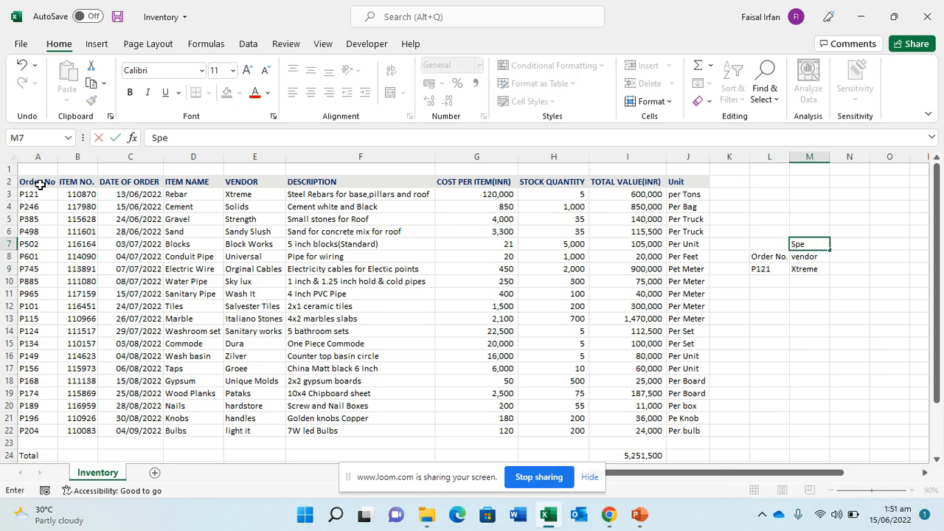
{"action": "type", "text": "cifiva"}
{"action": "key", "text": "BackSpace"}
{"action": "type", "text": "va"}
{"action": "key", "text": "BackSpace"}
{"action": "key", "text": "BackSpace"}
{"action": "key", "text": "BackSpace"}
{"action": "type", "text": "ication"}
{"action": "key", "text": "Return"}
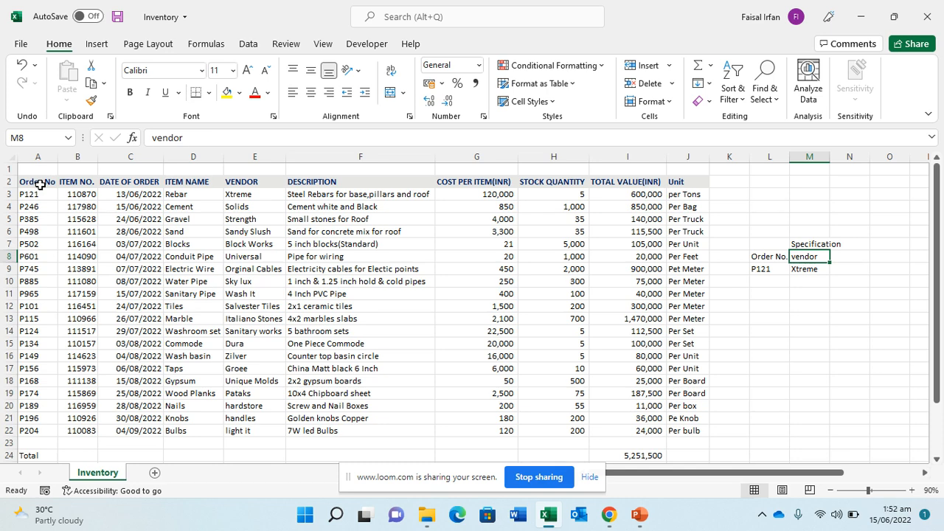
Step: Enter Date of order as the column lookup value in M8 and format the result cell M9 as a date
{"action": "type", "text": "Day"}
{"action": "key", "text": "BackSpace"}
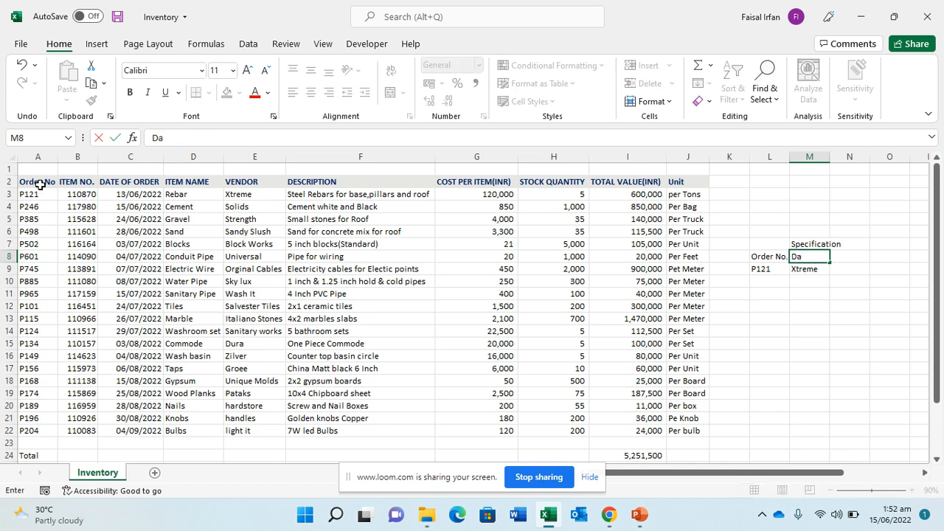
{"action": "type", "text": "te of order"}
{"action": "key", "text": "Return"}
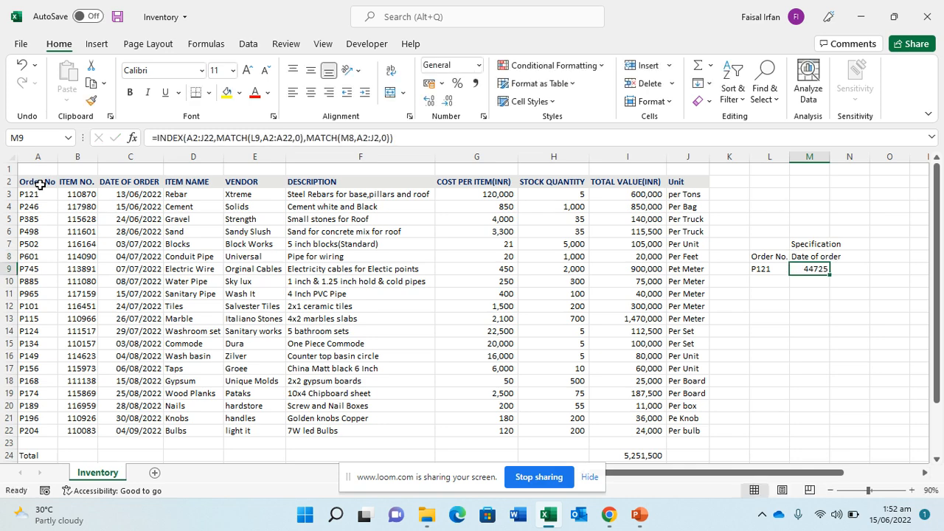
{"action": "key", "text": "ctrl+shift+3"}
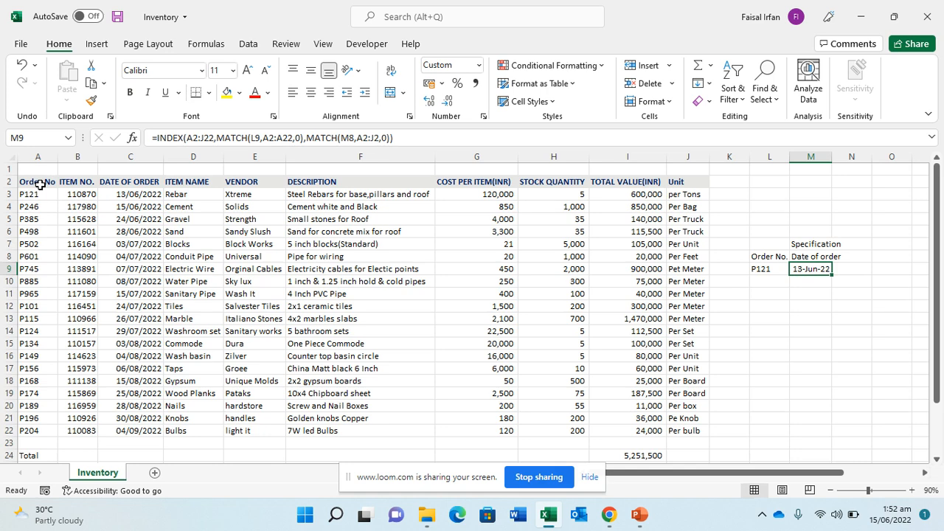
Step: Clear the column lookup value from cell M8
{"action": "key", "text": "Left"}
{"action": "key", "text": "Up"}
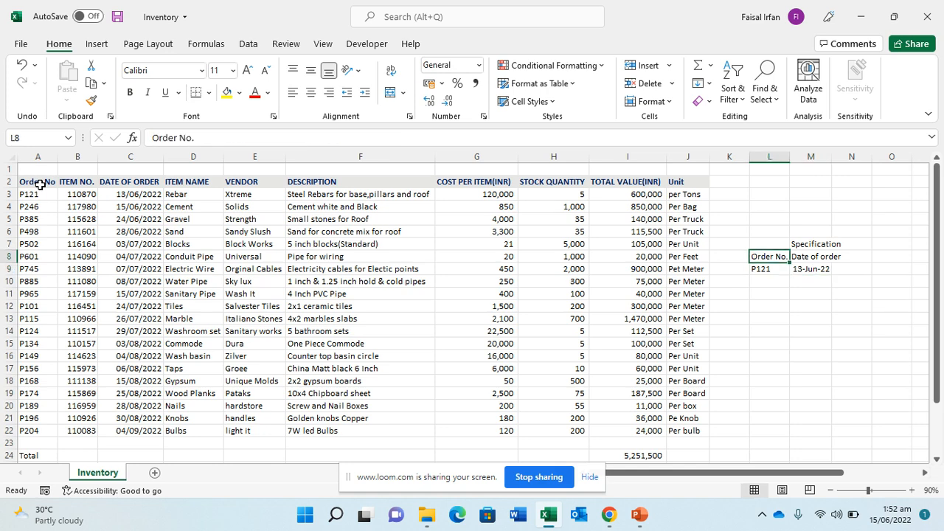
{"action": "key", "text": "Down"}
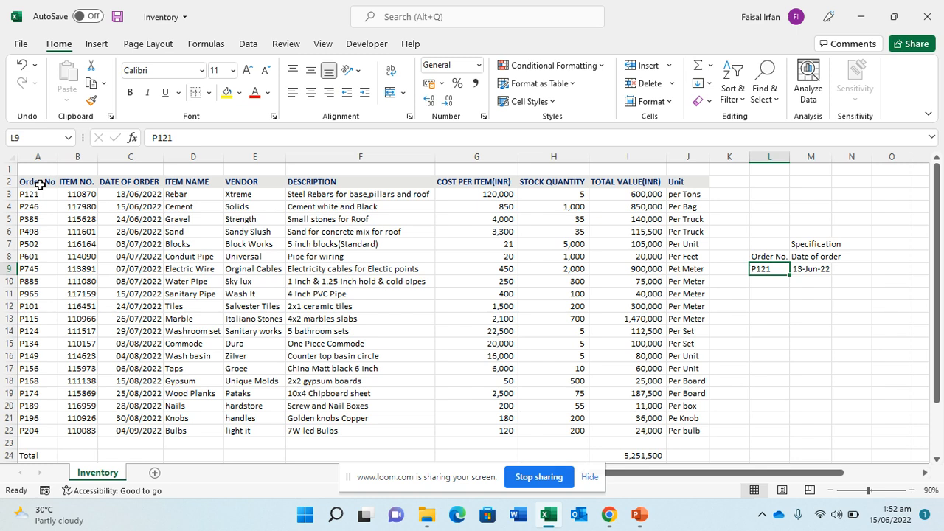
{"action": "key", "text": "Up"}
{"action": "key", "text": "Right"}
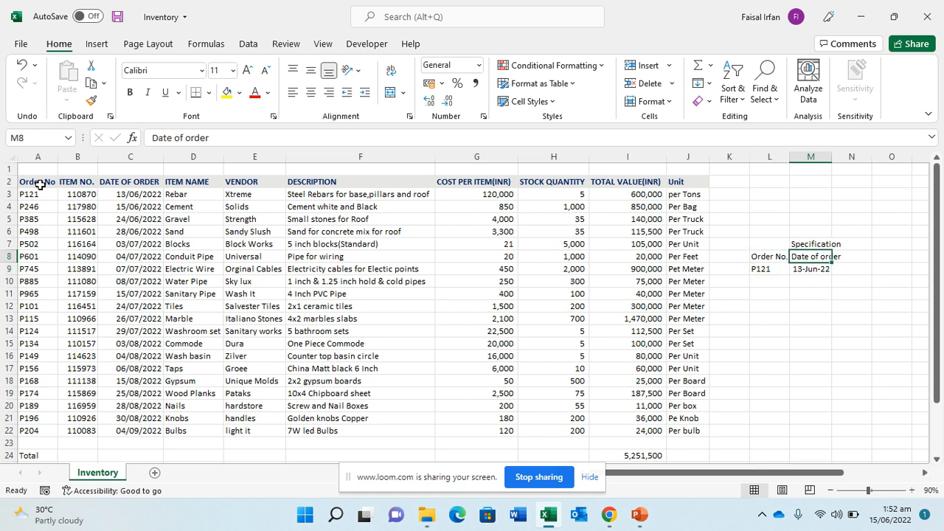
{"action": "key", "text": "Delete"}
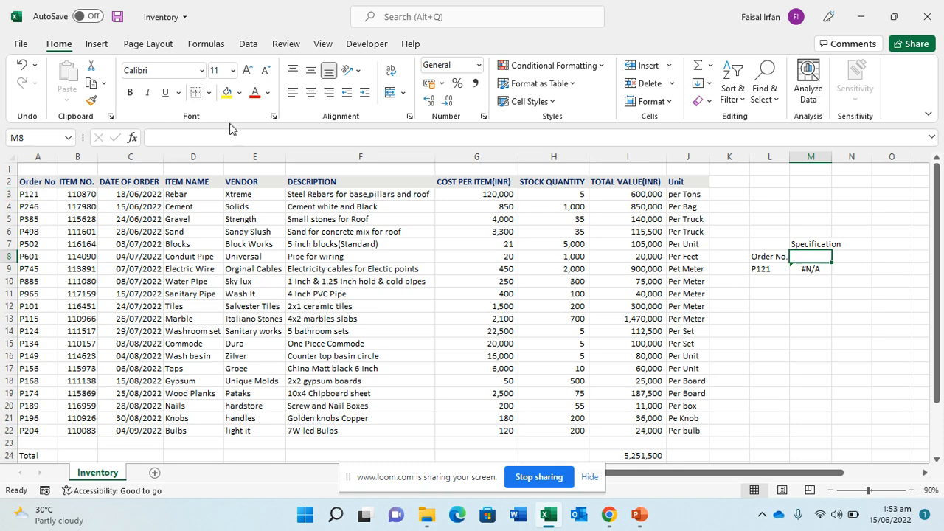
Step: Add list data validation to cell M8 with the header range A2:J2 as its source
{"action": "left_click", "coordinate": [251, 45]}
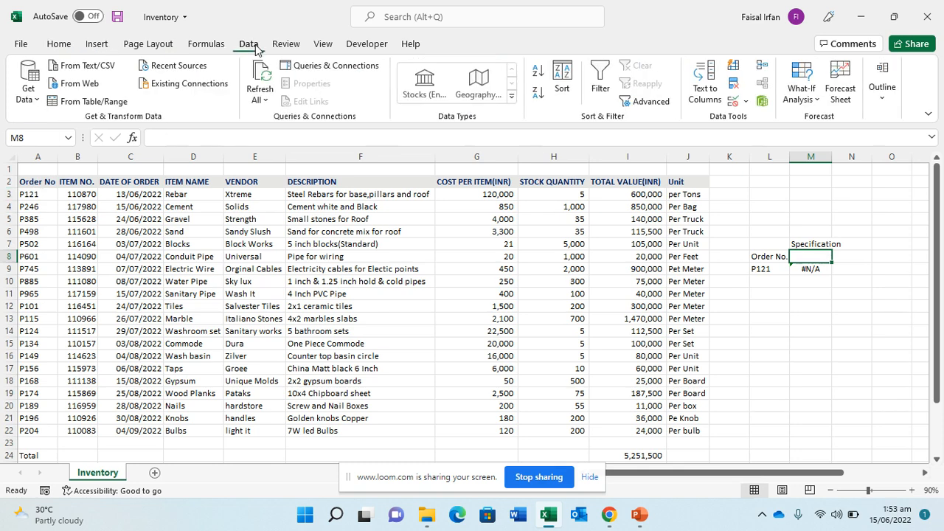
{"action": "left_click", "coordinate": [747, 104]}
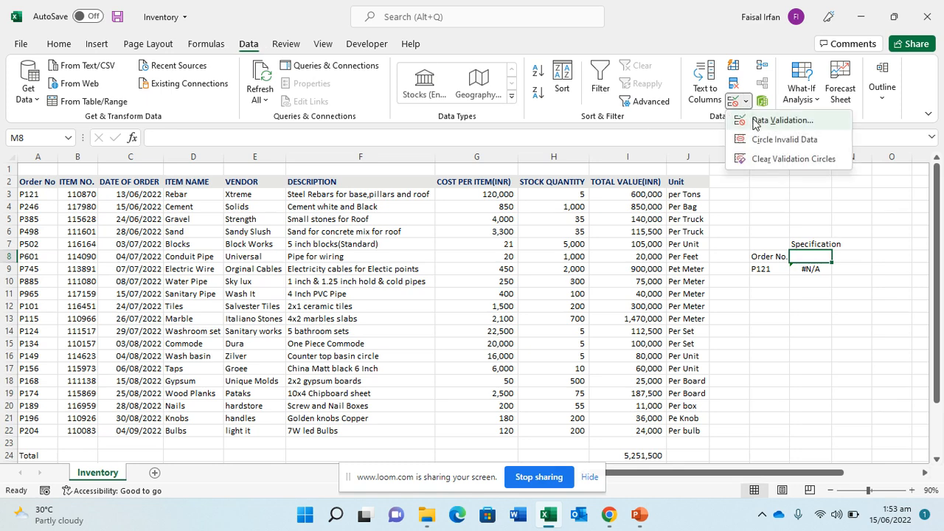
{"action": "left_click", "coordinate": [756, 122]}
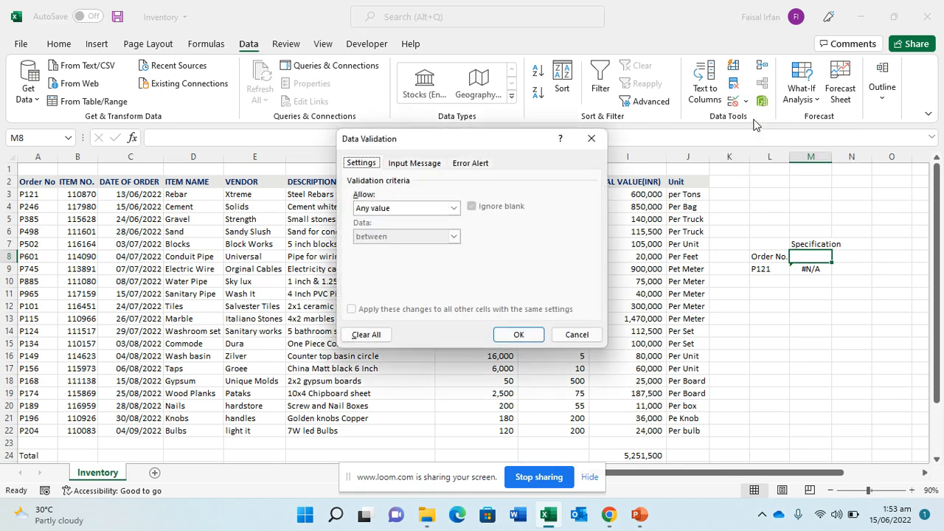
{"action": "left_click", "coordinate": [455, 209]}
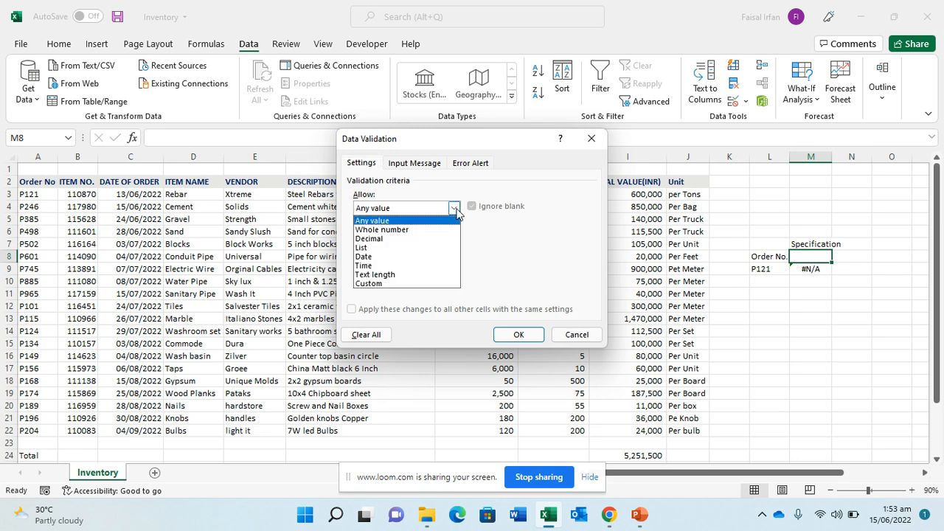
{"action": "left_click", "coordinate": [432, 248]}
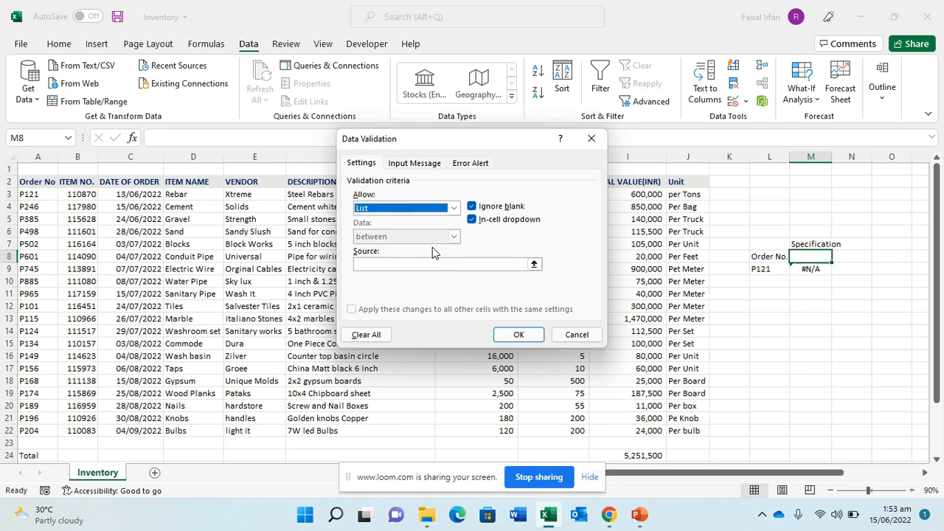
{"action": "left_click", "coordinate": [534, 264]}
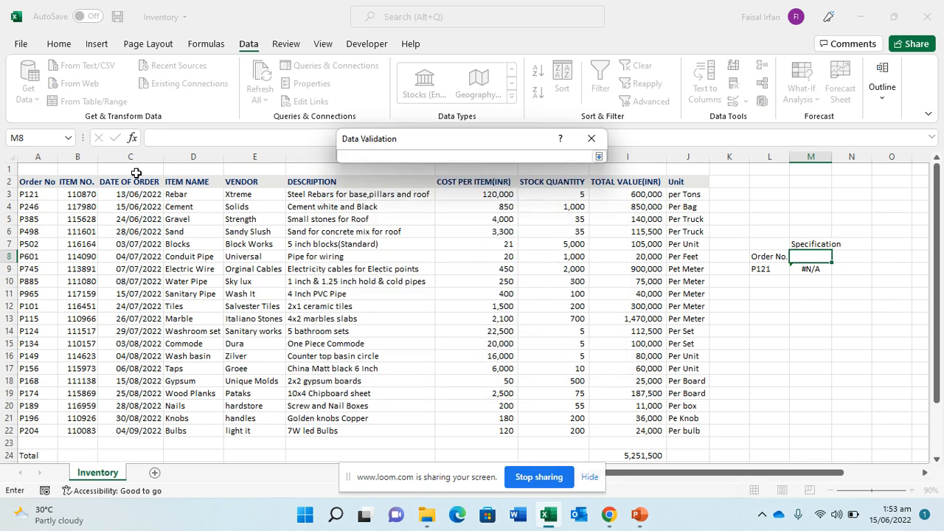
{"action": "left_click_drag", "start_coordinate": [44, 182], "coordinate": [684, 181]}
{"action": "left_click", "coordinate": [599, 156]}
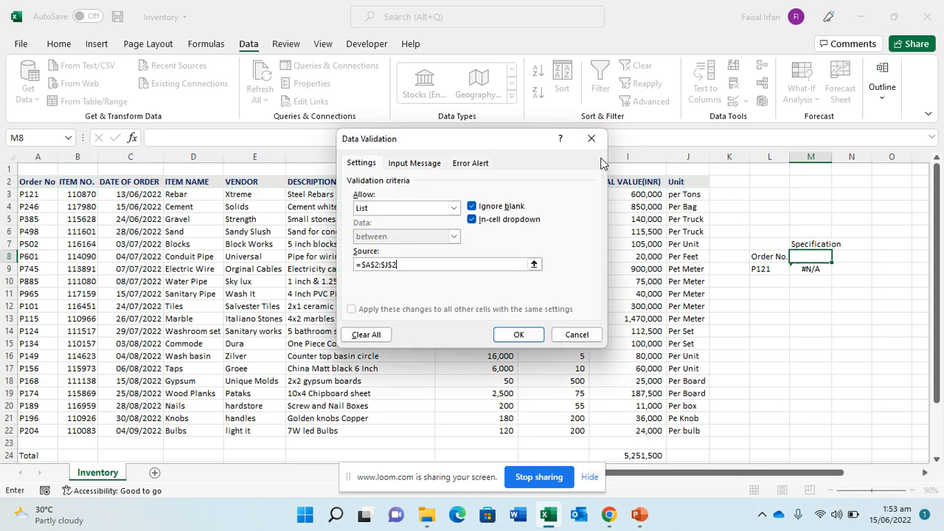
{"action": "left_click", "coordinate": [515, 341]}
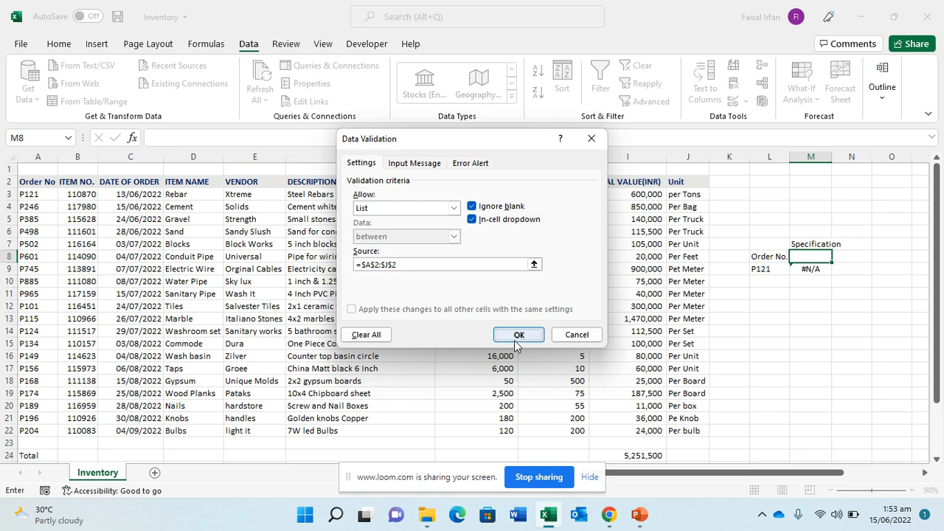
{"action": "left_click", "coordinate": [719, 367]}
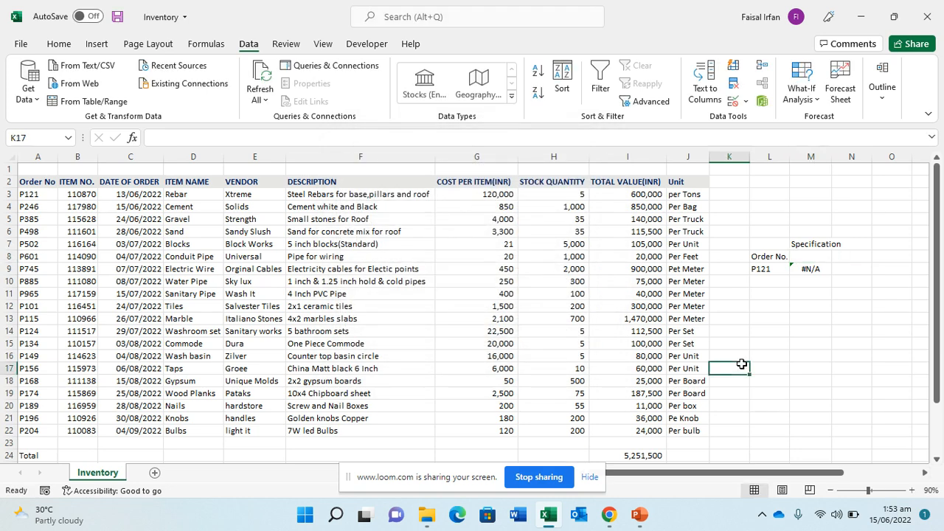
Step: Choose DESCRIPTION from the validation list in cell M8 as the column lookup value
{"action": "left_click", "coordinate": [825, 259]}
{"action": "left_click", "coordinate": [839, 256]}
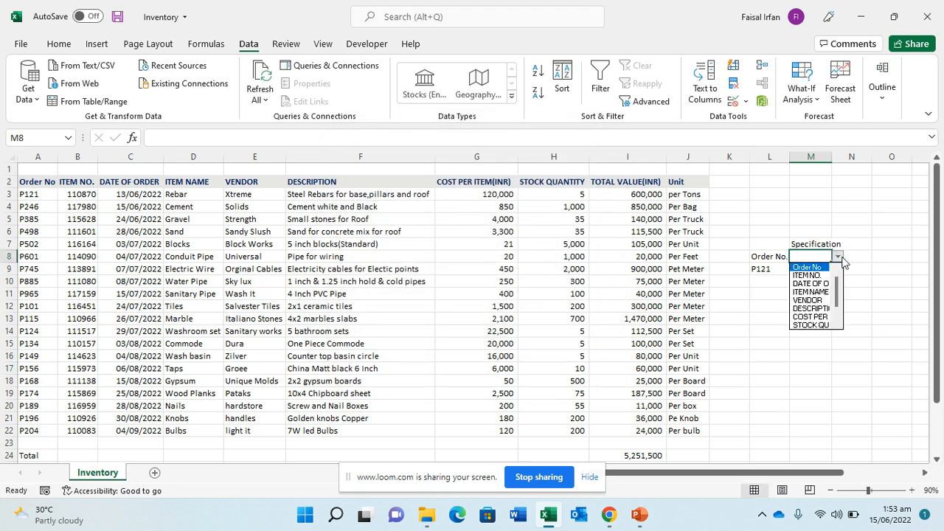
{"action": "key", "text": "Escape"}
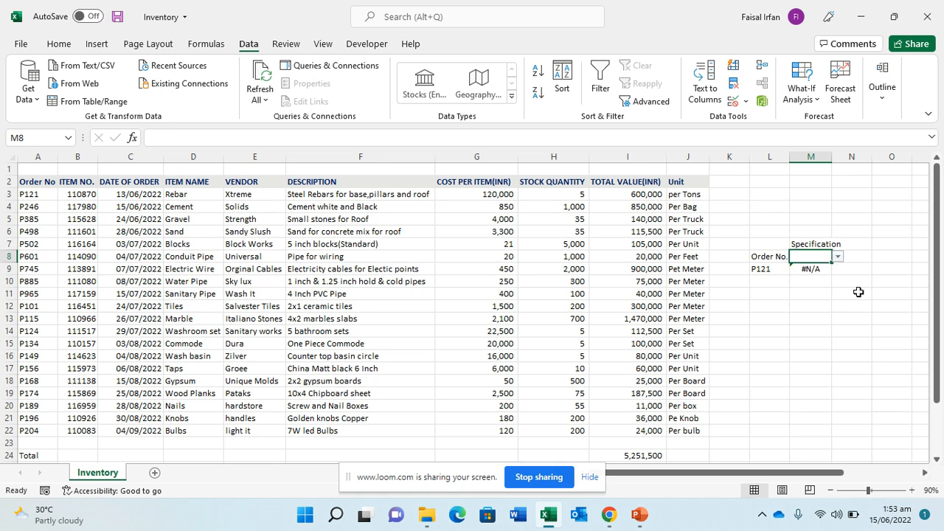
{"action": "left_click", "coordinate": [838, 257]}
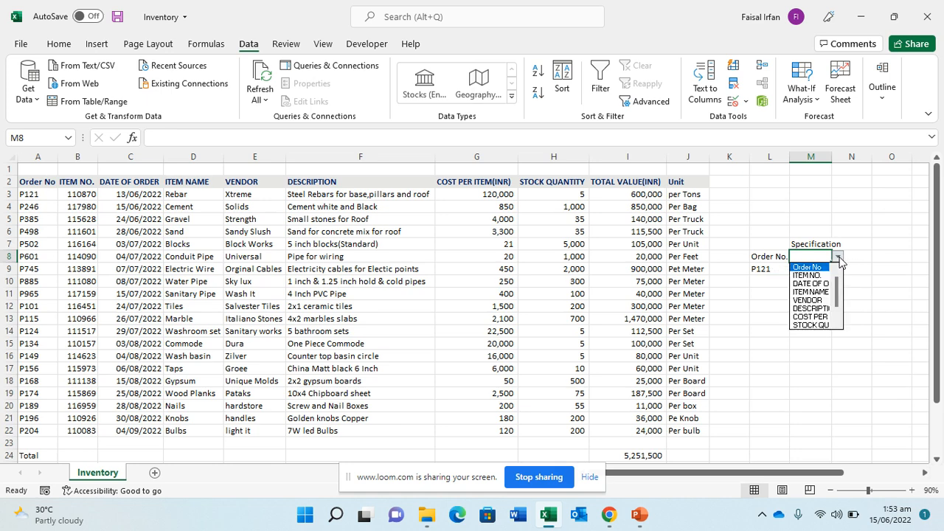
{"action": "left_click", "coordinate": [811, 308]}
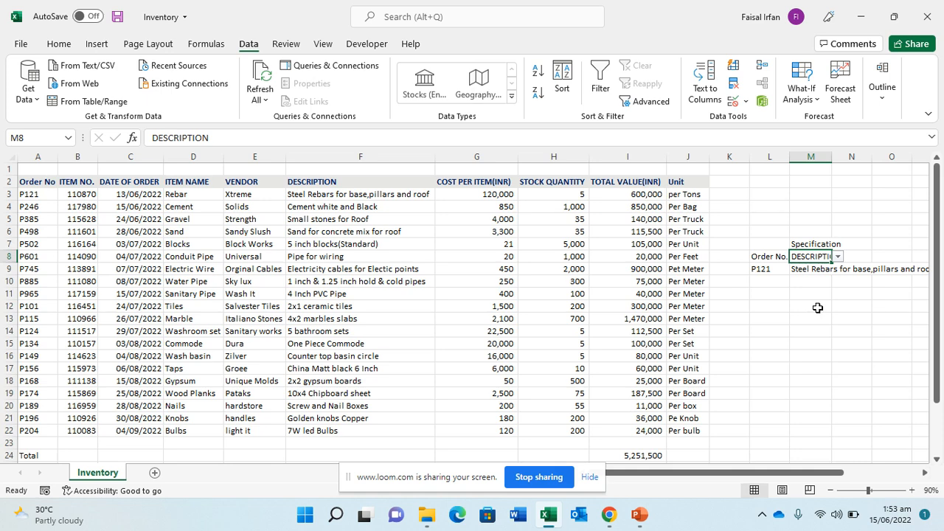
Step: Enter the order number of the Electric Wire item in cell L9 as the row lookup value
{"action": "key", "text": "Down"}
{"action": "key", "text": "Left"}
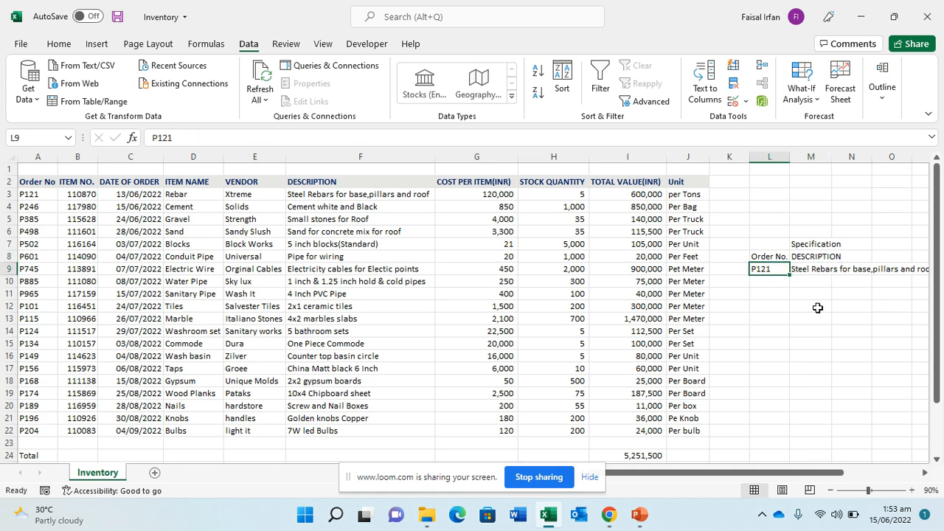
{"action": "type", "text": "P"}
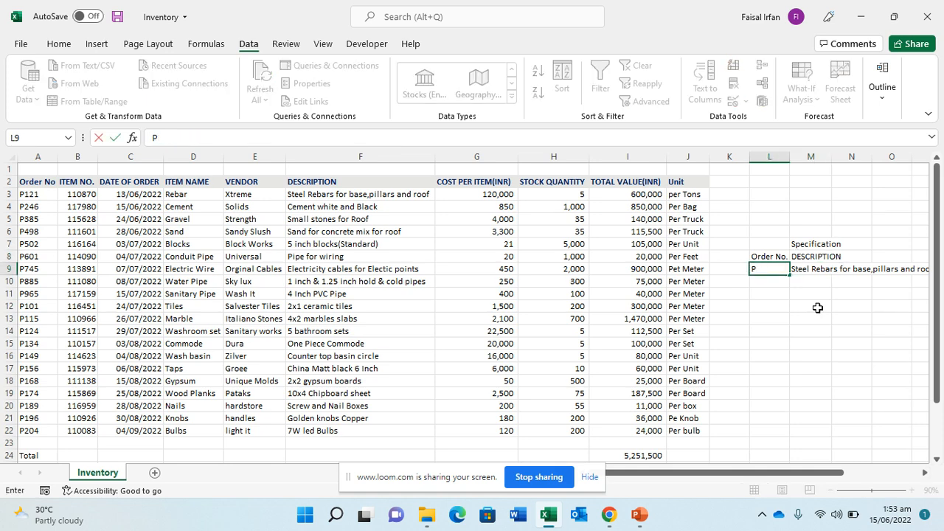
{"action": "type", "text": "745"}
{"action": "key", "text": "Return"}
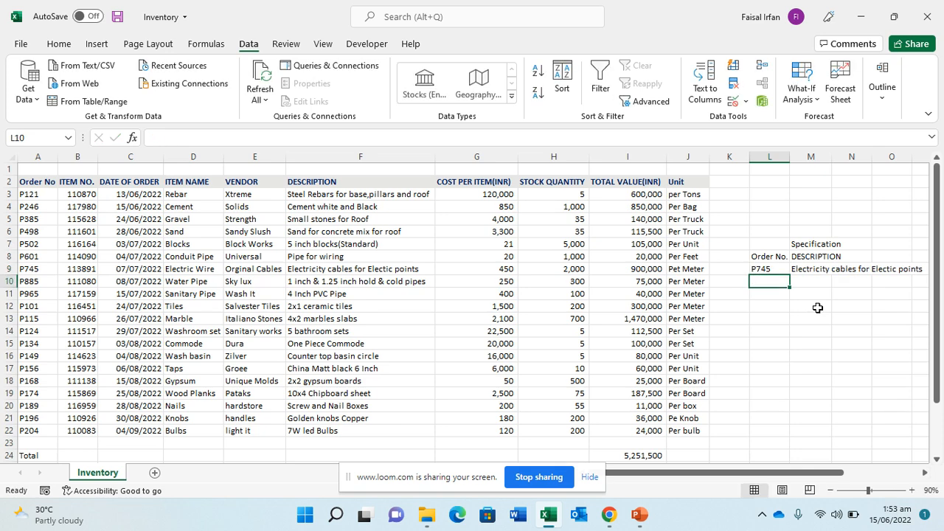
Step: Choose TOTAL VALUE(INR) in cell M8 and format the result in M9 as a number with thousands separators and two decimals
{"action": "key", "text": "Up"}
{"action": "key", "text": "Right"}
{"action": "left_click", "coordinate": [825, 256]}
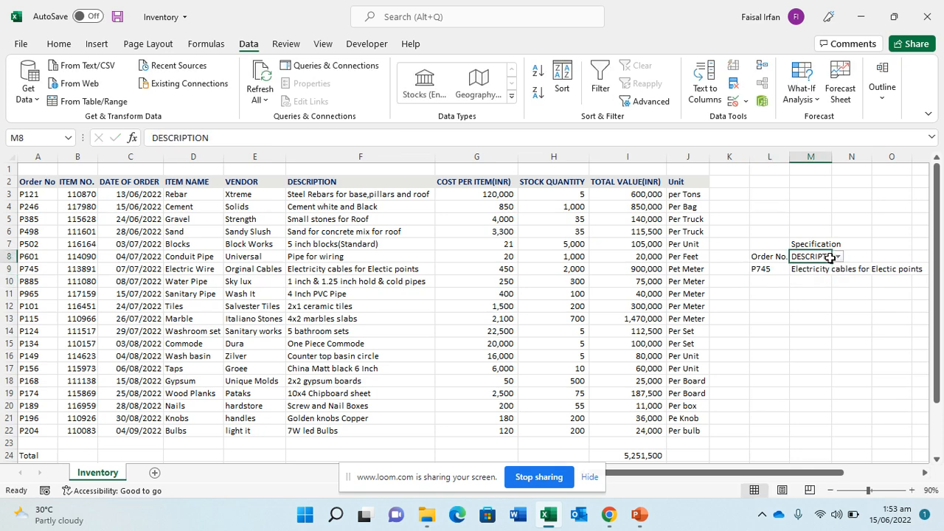
{"action": "left_click", "coordinate": [838, 256]}
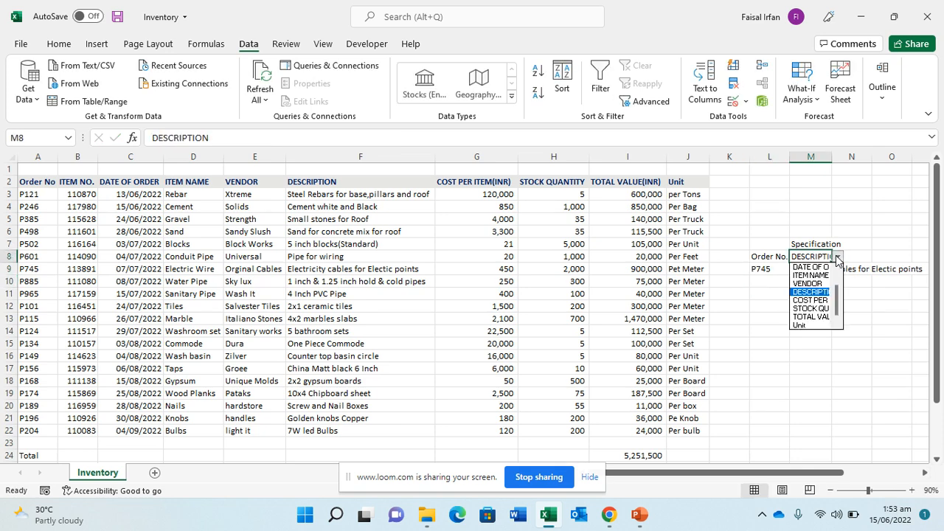
{"action": "left_click", "coordinate": [822, 318]}
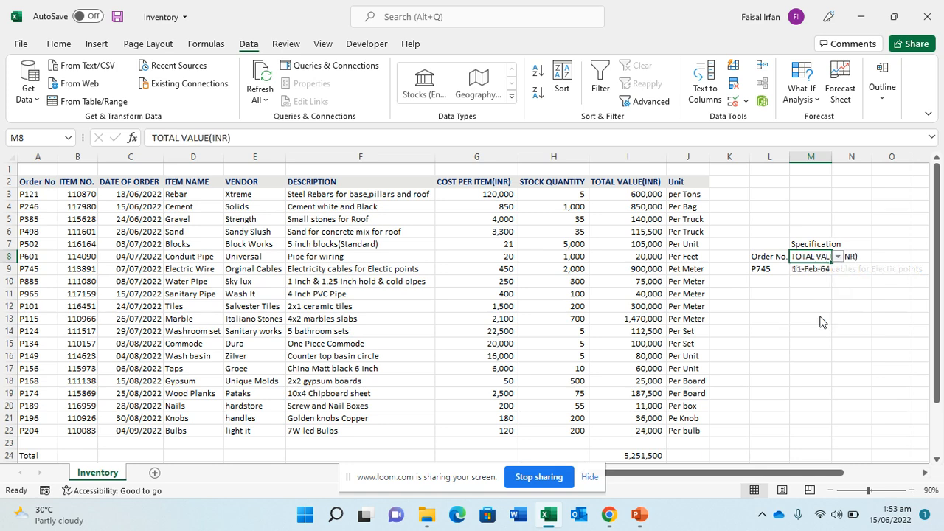
{"action": "left_click", "coordinate": [808, 268]}
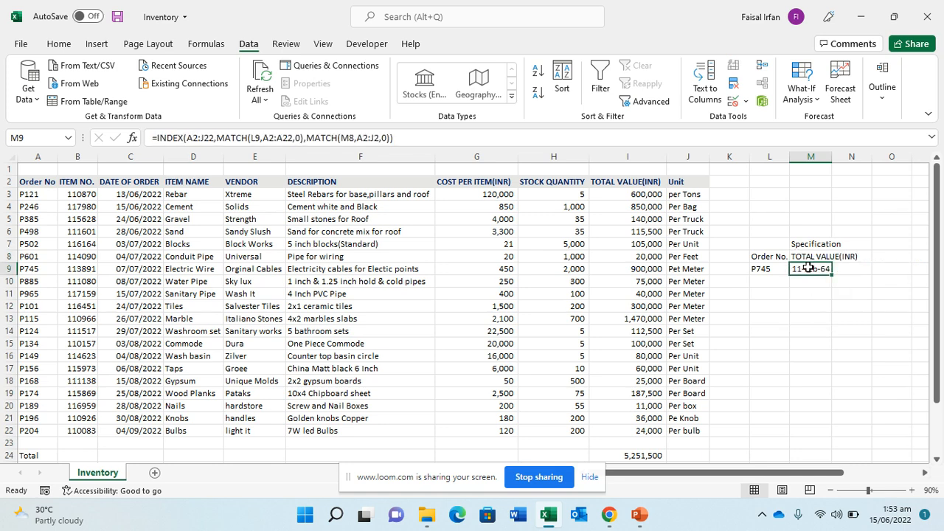
{"action": "key", "text": "ctrl+shift+1"}
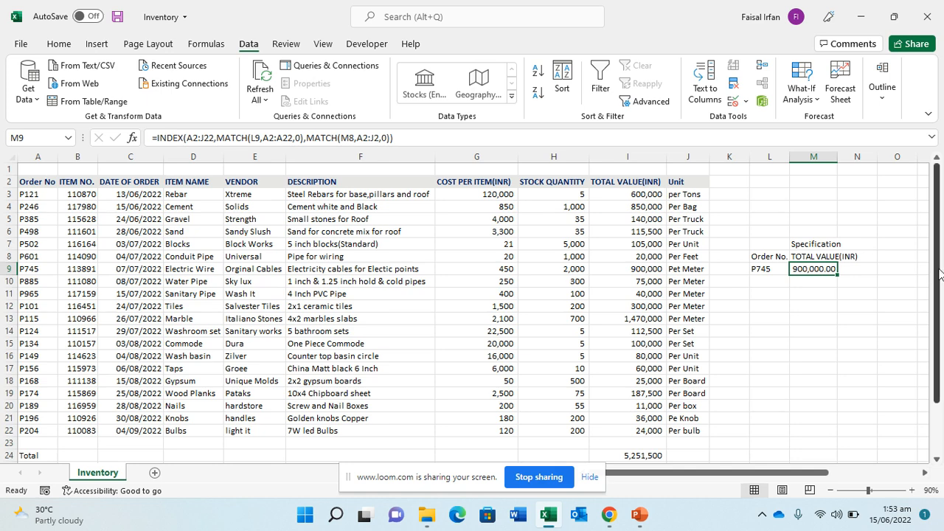
Step: AutoFit the widths of columns L and M to the lookup block L7:M9
{"action": "key", "text": "Left"}
{"action": "key", "text": "Up"}
{"action": "key", "text": "Up"}
{"action": "key", "text": "shift+Down"}
{"action": "key", "text": "shift+Down"}
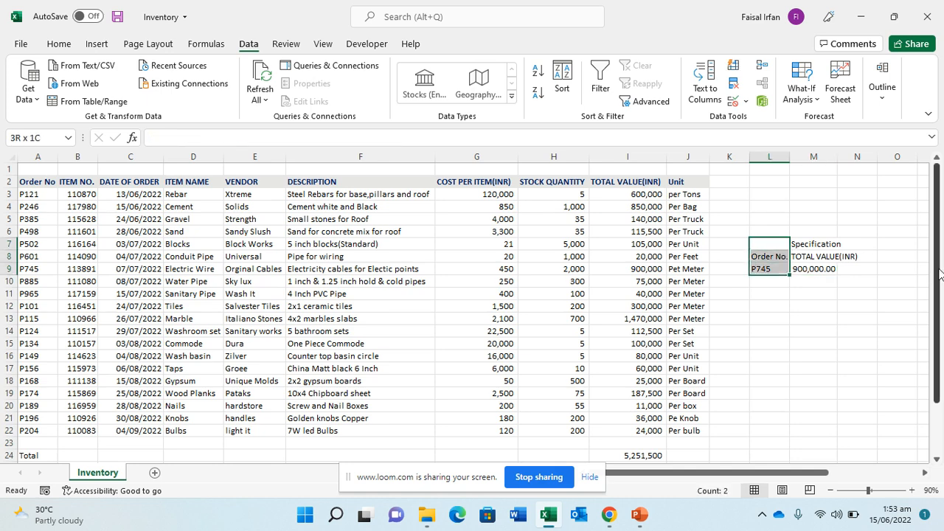
{"action": "key", "text": "shift+Right"}
{"action": "key", "text": "alt+o"}
{"action": "key", "text": "c"}
{"action": "key", "text": "a"}
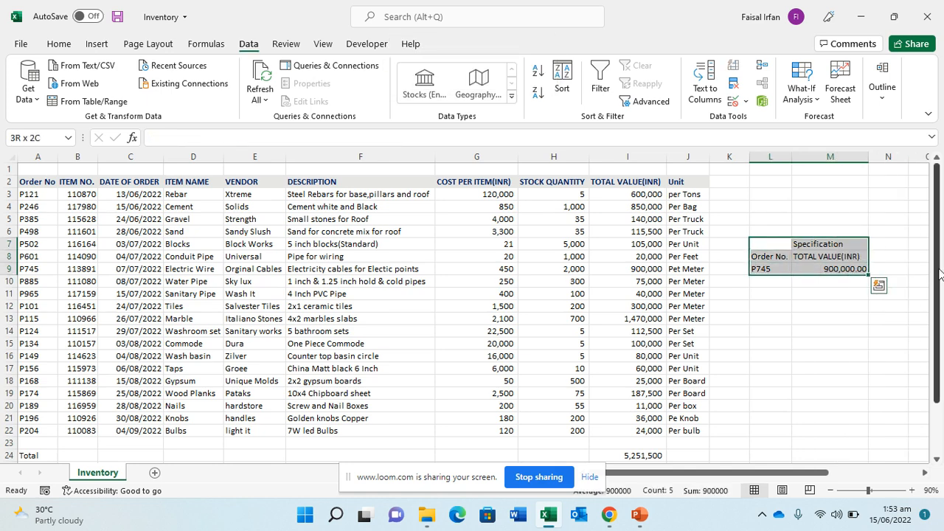
Step: Fill the Specification header cells L7:M7 with dark blue-gray and make their font white and bold
{"action": "key", "text": "Right"}
{"action": "key", "text": "Left"}
{"action": "key", "text": "shift+Right"}
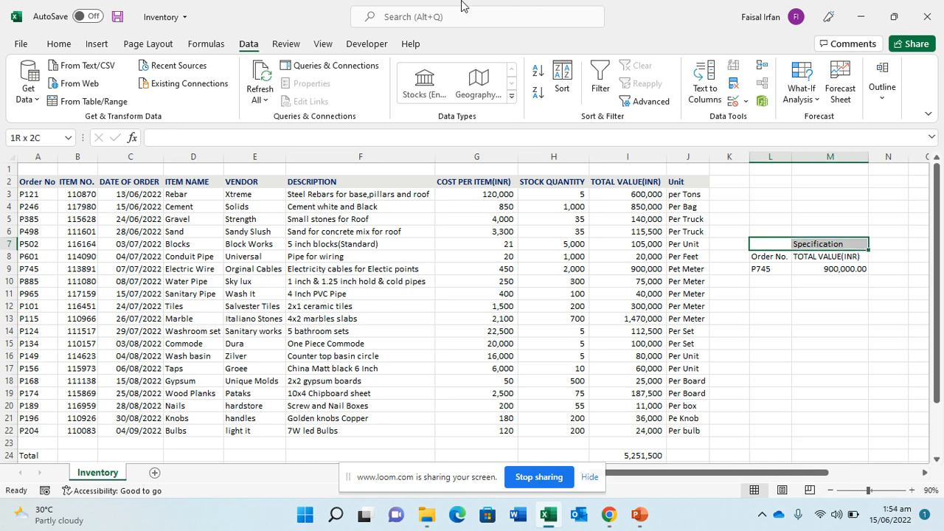
{"action": "scroll", "coordinate": [65, 48], "scroll_direction": "up", "scroll_amount": 1}
{"action": "left_click", "coordinate": [61, 44]}
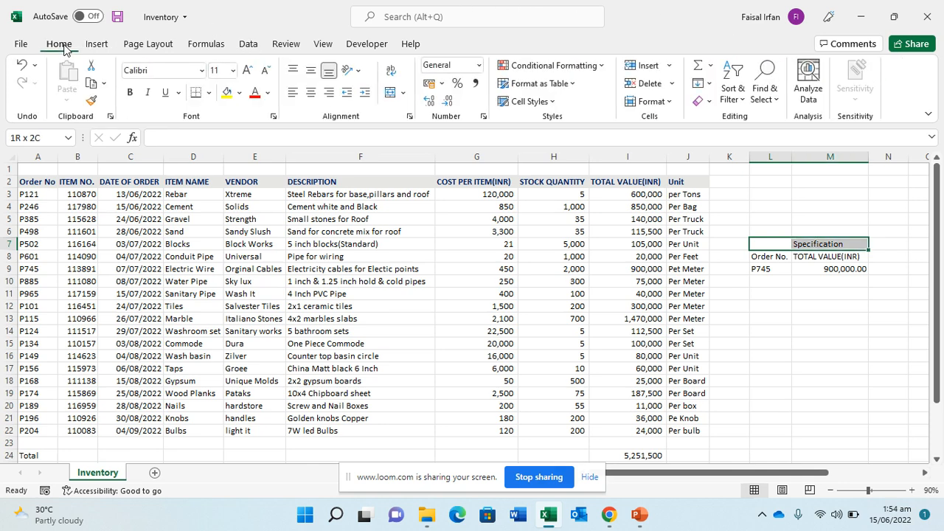
{"action": "left_click", "coordinate": [240, 93]}
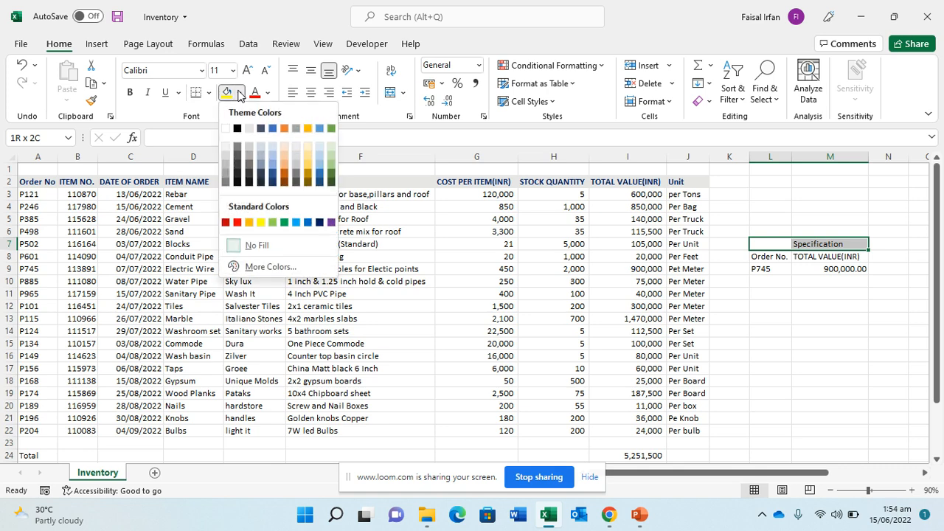
{"action": "left_click", "coordinate": [260, 129]}
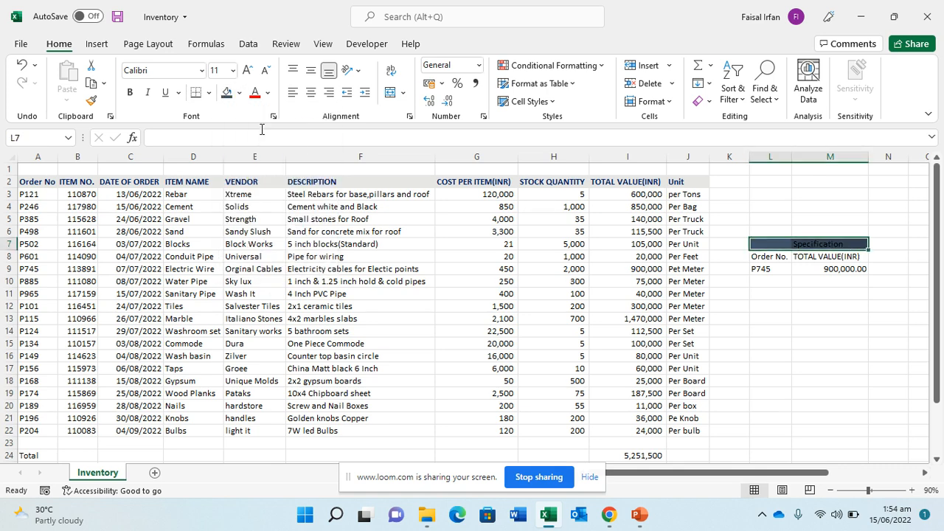
{"action": "left_click", "coordinate": [268, 93]}
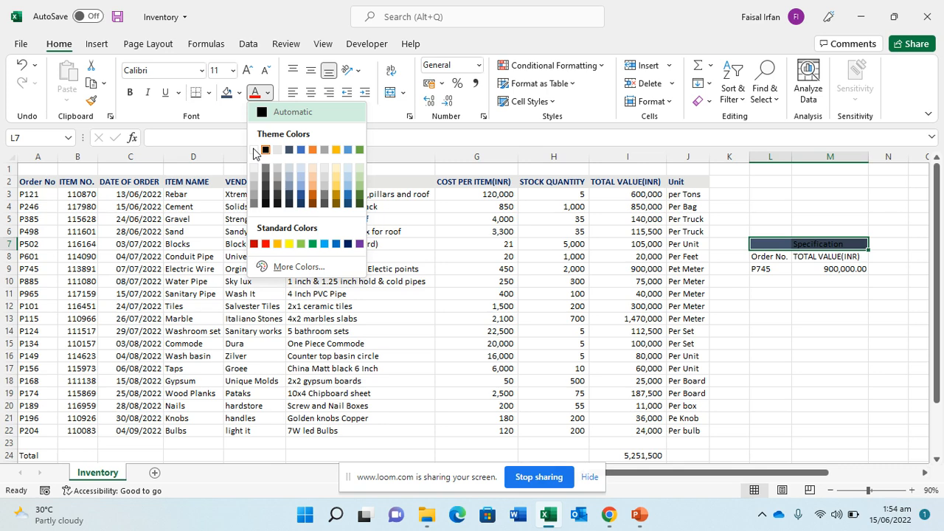
{"action": "left_click", "coordinate": [253, 150]}
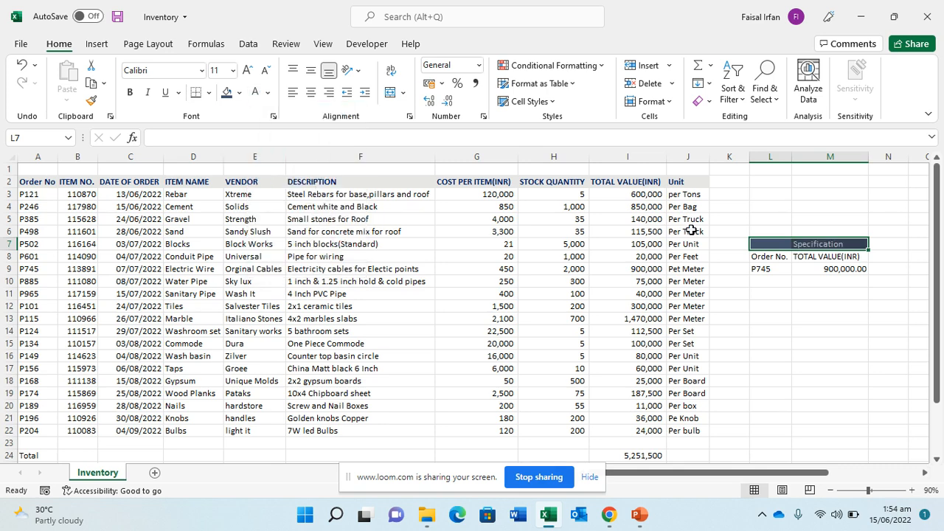
{"action": "key", "text": "ctrl+b"}
Step: Copy the formatting of the Specification cell M7 onto cells L7:L9, pasting formats only
{"action": "key", "text": "Right"}
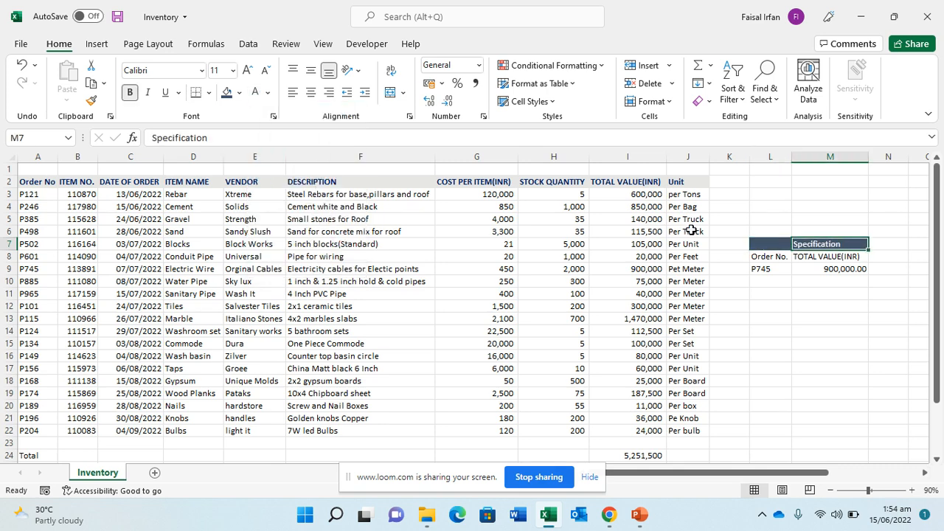
{"action": "key", "text": "ctrl+c"}
{"action": "key", "text": "Left"}
{"action": "key", "text": "shift+Down"}
{"action": "key", "text": "shift+Down"}
{"action": "key", "text": "ctrl+alt+v"}
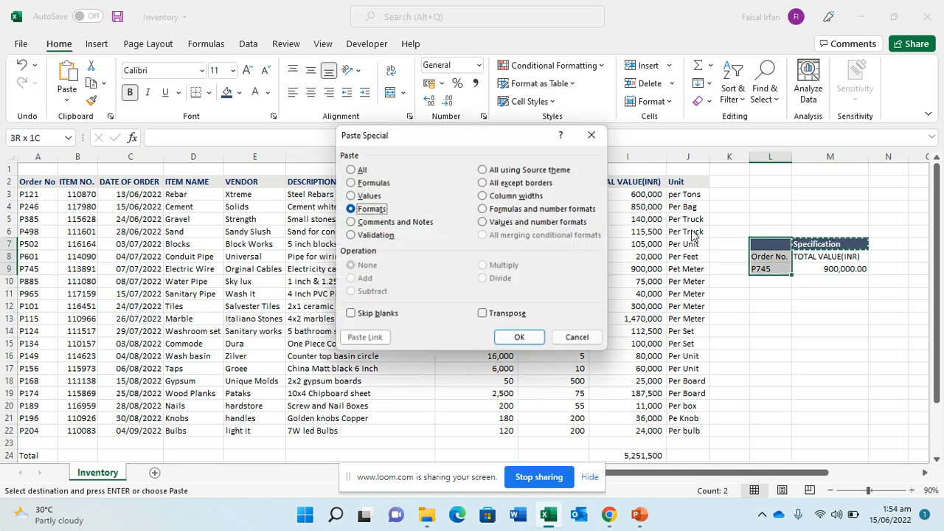
{"action": "key", "text": "Return"}
{"action": "key", "text": "Escape"}
Step: Paste only the formatting of cell L8 onto the header cell M8, and make the lookup result in M9 bold
{"action": "key", "text": "Right"}
{"action": "key", "text": "Left"}
{"action": "key", "text": "Down"}
{"action": "key", "text": "Right"}
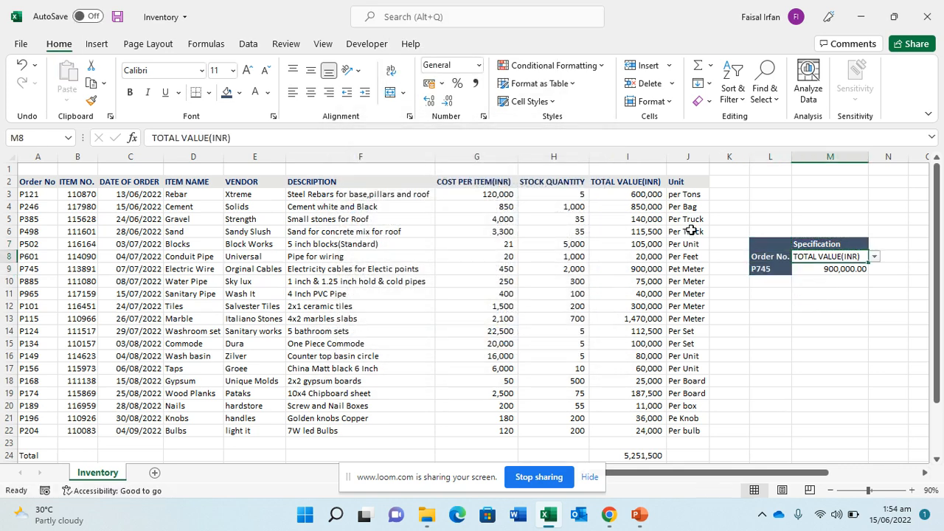
{"action": "key", "text": "Left"}
{"action": "key", "text": "Right"}
{"action": "key", "text": "Left"}
{"action": "key", "text": "ctrl+c"}
{"action": "key", "text": "Right"}
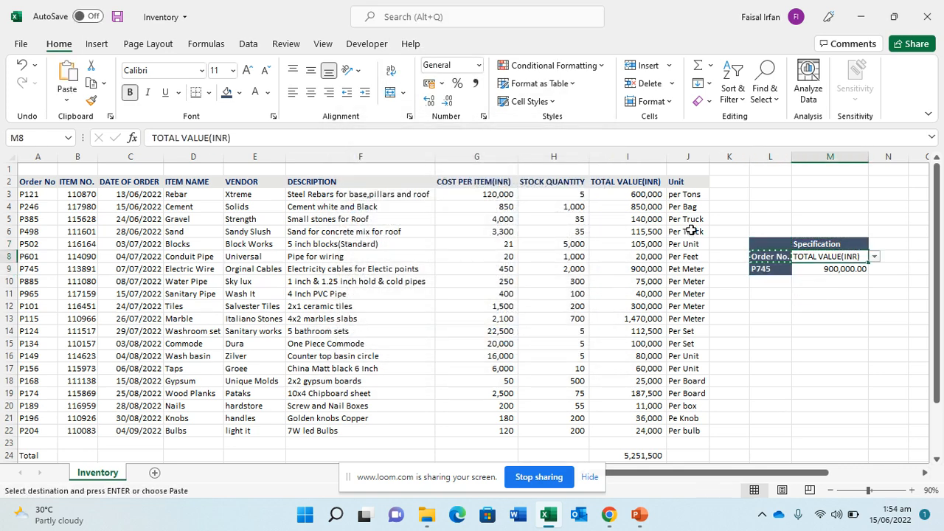
{"action": "key", "text": "ctrl+alt+v"}
{"action": "key", "text": "t"}
{"action": "key", "text": "Return"}
{"action": "key", "text": "Escape"}
{"action": "key", "text": "Right"}
{"action": "scroll", "coordinate": [692, 230], "scroll_direction": "right", "scroll_amount": 1}
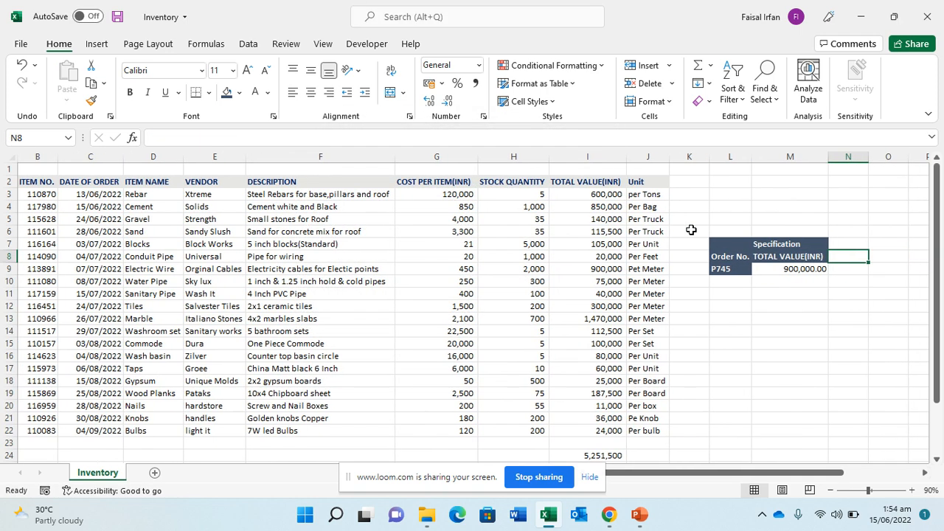
{"action": "key", "text": "Left"}
{"action": "key", "text": "Down"}
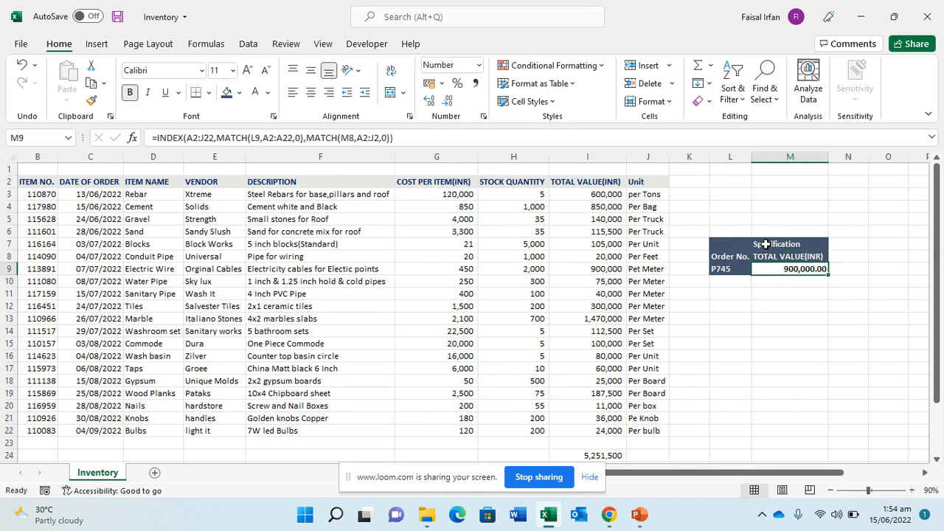
Step: Test the header list in M8 with DESCRIPTION, and set it to STOCK QUANTITY
{"action": "left_click", "coordinate": [772, 255]}
{"action": "left_click", "coordinate": [834, 256]}
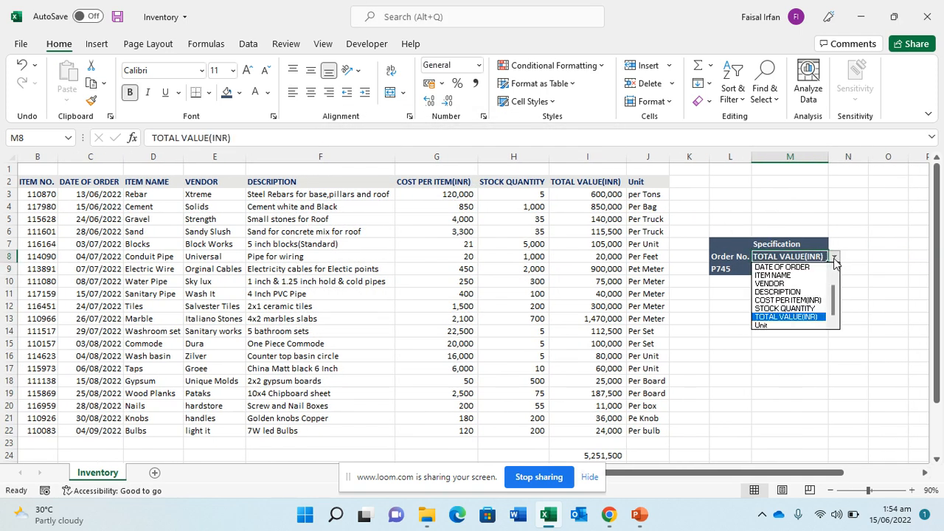
{"action": "left_click", "coordinate": [793, 292]}
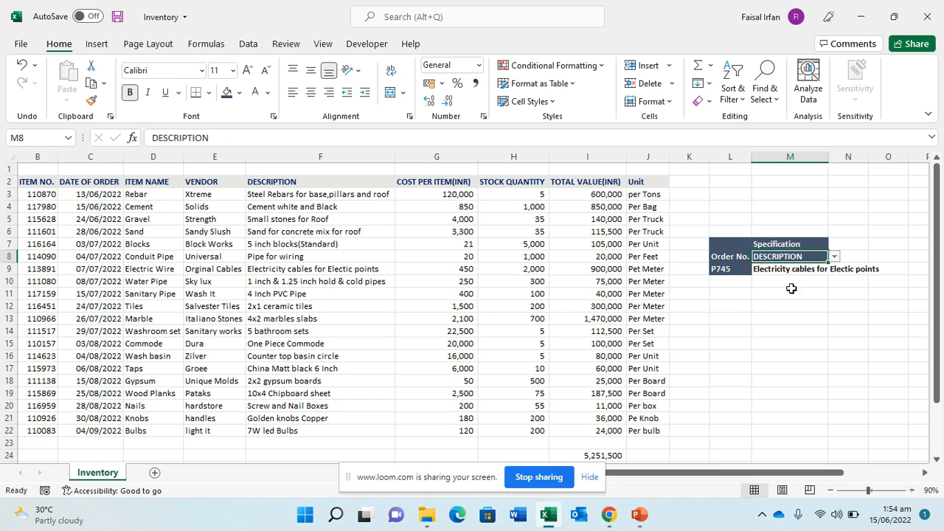
{"action": "left_click", "coordinate": [836, 257]}
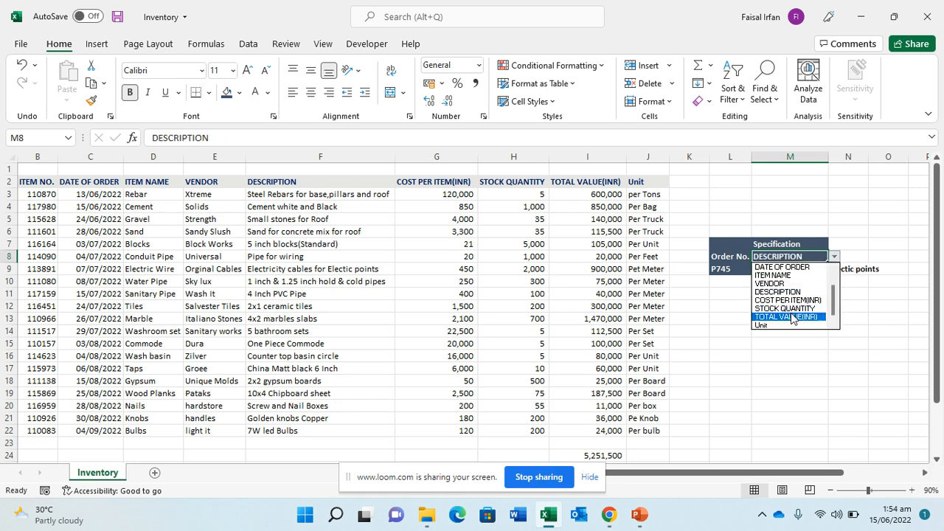
{"action": "left_click", "coordinate": [788, 309]}
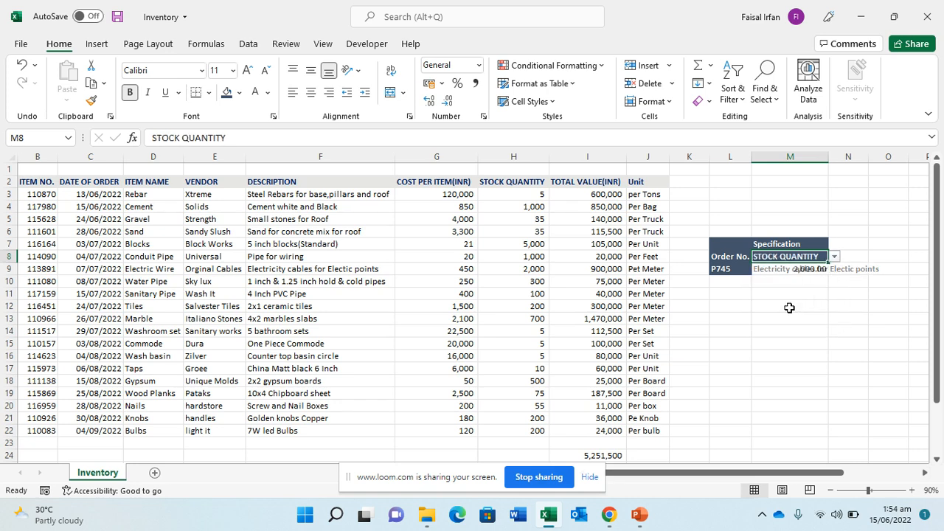
Step: Enter the order number of the Bulbs item in cell L9 as the row lookup value
{"action": "left_click", "coordinate": [735, 269]}
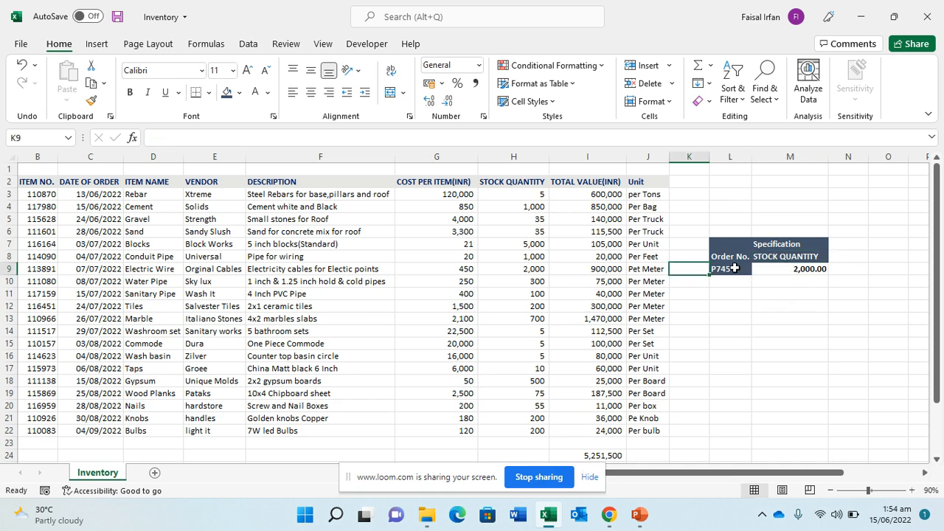
{"action": "key", "text": "Home"}
{"action": "key", "text": "Right"}
{"action": "key", "text": "Right"}
{"action": "key", "text": "Right"}
{"action": "key", "text": "Right"}
{"action": "key", "text": "Right"}
{"action": "key", "text": "Right"}
{"action": "key", "text": "Right"}
{"action": "key", "text": "Right"}
{"action": "key", "text": "Right"}
{"action": "key", "text": "Right"}
{"action": "key", "text": "Right"}
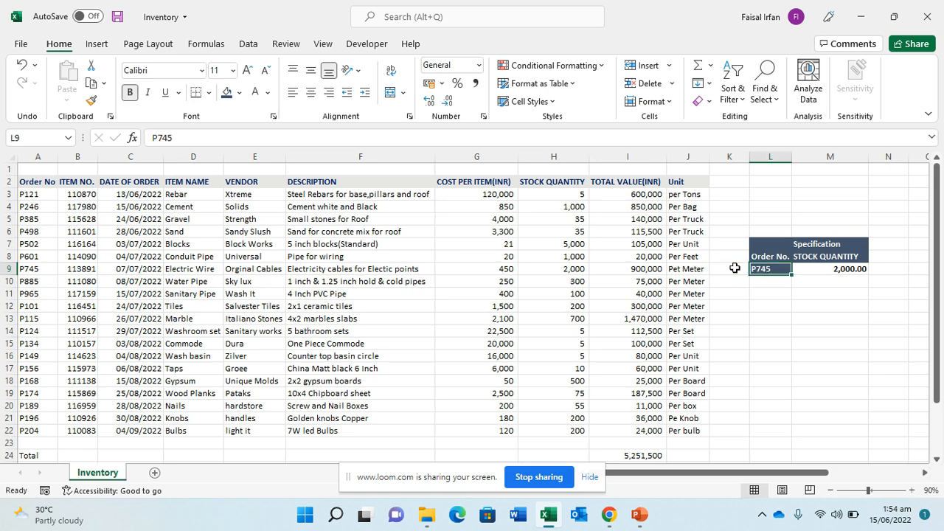
{"action": "type", "text": "P204"}
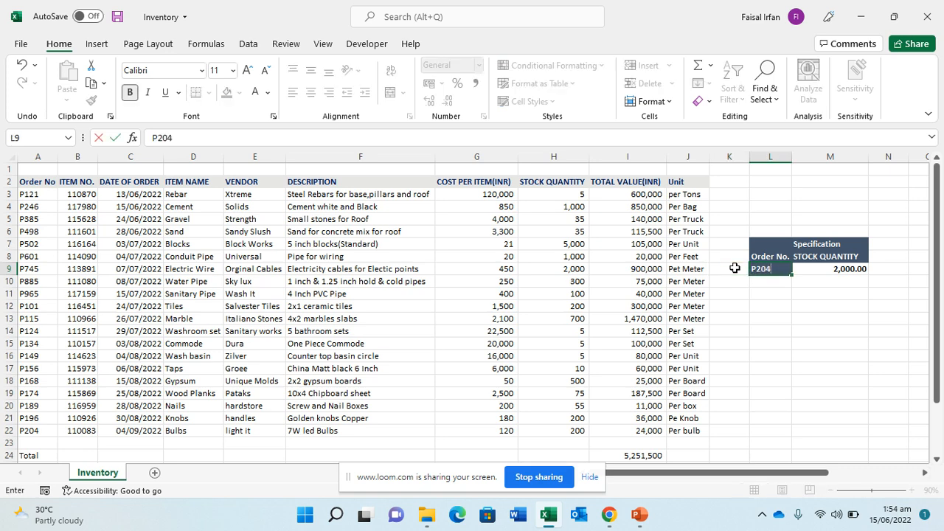
{"action": "key", "text": "Return"}
{"action": "key", "text": "Up"}
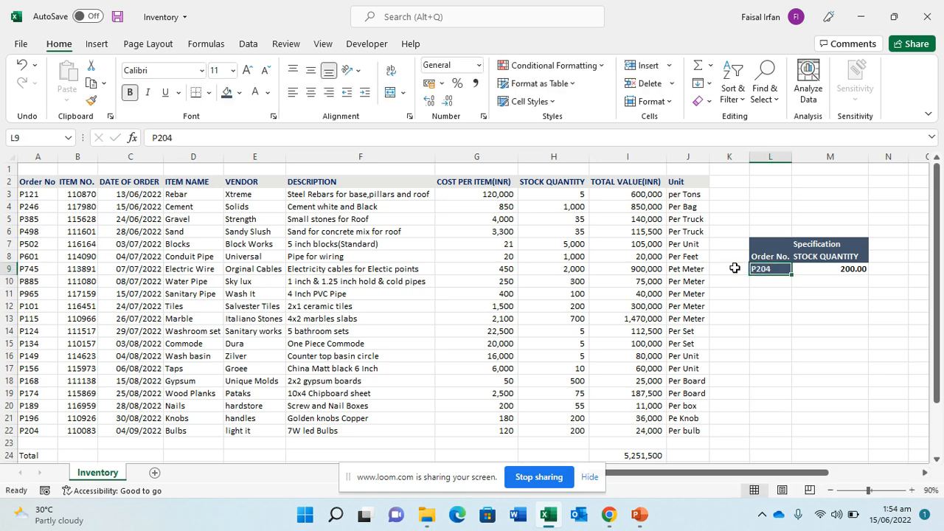
Step: Check the lookup result against the Bulbs item's stock quantity in cell H22 of the inventory table
{"action": "key", "text": "Right"}
{"action": "key", "text": "Left"}
{"action": "key", "text": "Left"}
{"action": "key", "text": "Left"}
{"action": "key", "text": "Down"}
{"action": "key", "text": "Down"}
{"action": "key", "text": "Down"}
{"action": "key", "text": "Down"}
{"action": "key", "text": "Down"}
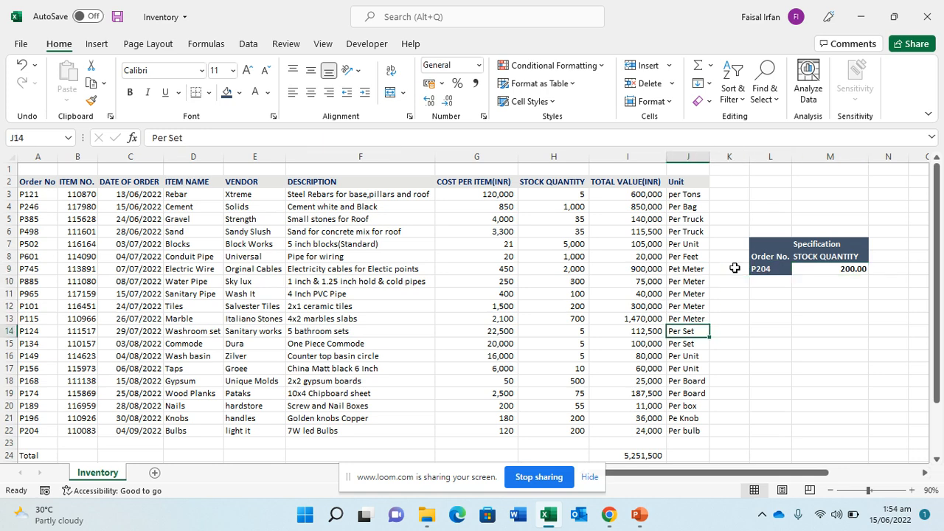
{"action": "key", "text": "Down"}
{"action": "key", "text": "Down"}
{"action": "key", "text": "Down"}
{"action": "key", "text": "Down"}
{"action": "key", "text": "Left"}
{"action": "key", "text": "Left"}
{"action": "key", "text": "Down"}
{"action": "key", "text": "Down"}
{"action": "key", "text": "Down"}
{"action": "key", "text": "Down"}
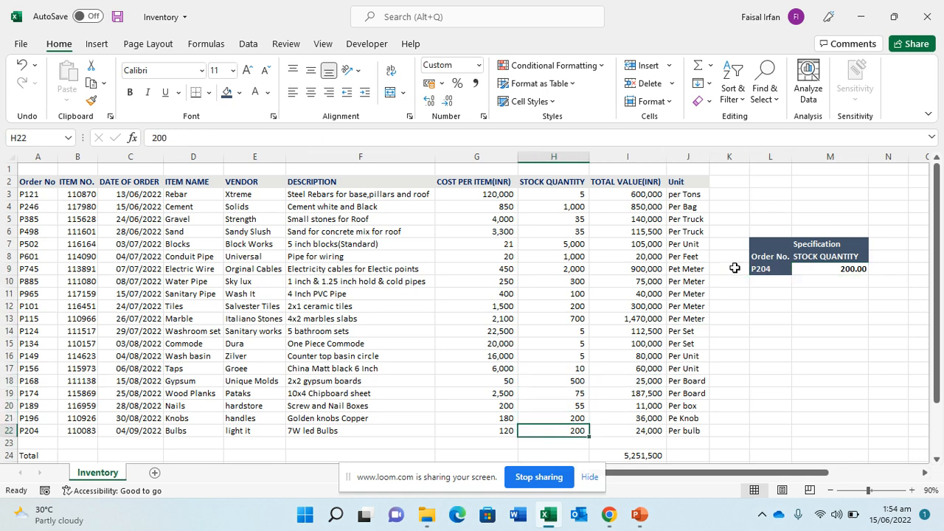